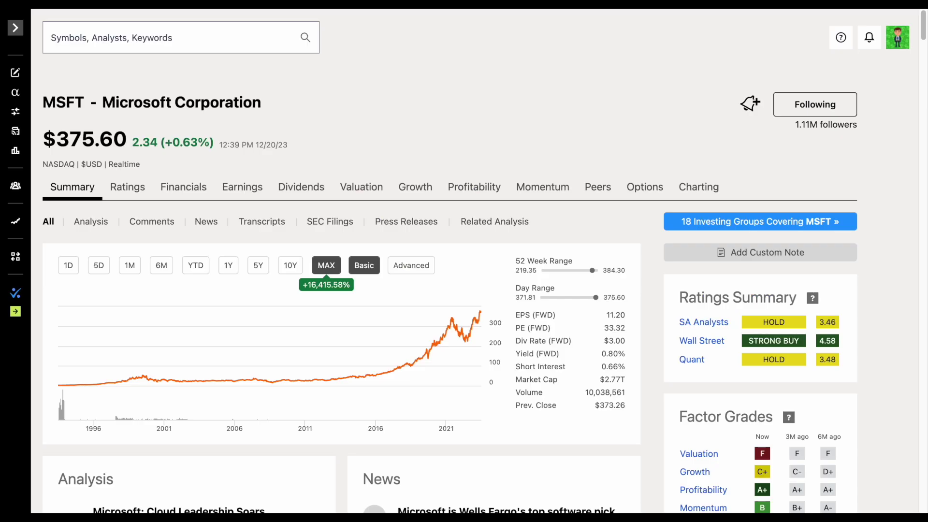
Set the Microsoft (MSFT) price chart's time range to 10 years.
mouse_move(166, 351)
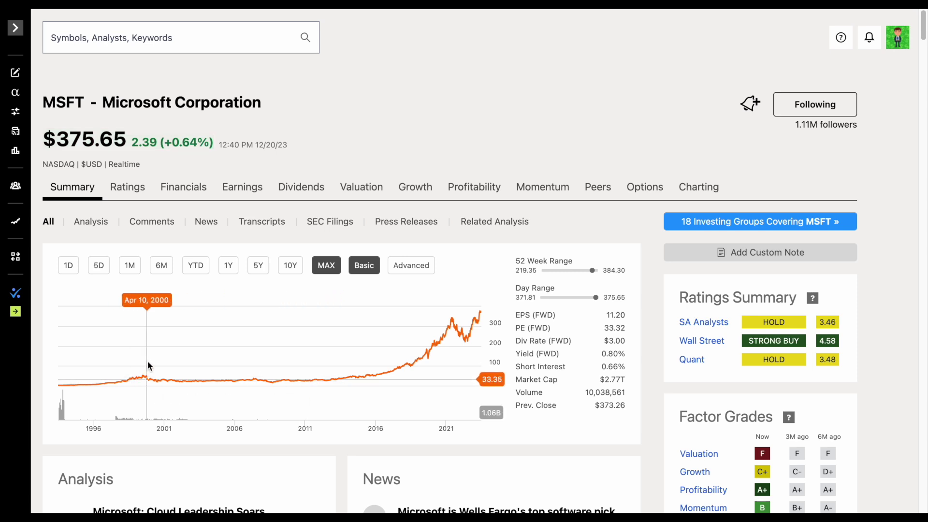
left_click(290, 265)
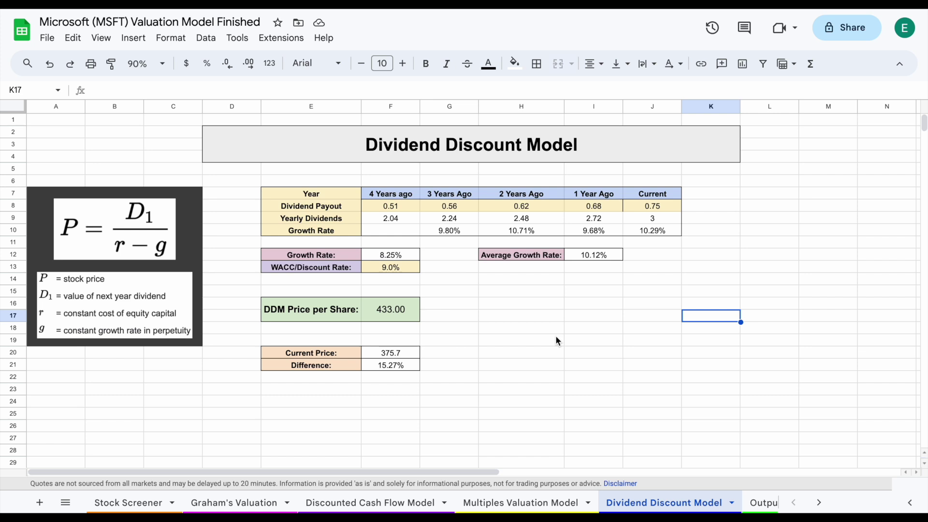
Switch to Google Sheets and examine the finished Dividend Discount Model sheet and the 2 Step Dividend Discount Model in the example workbook.
left_click(615, 161)
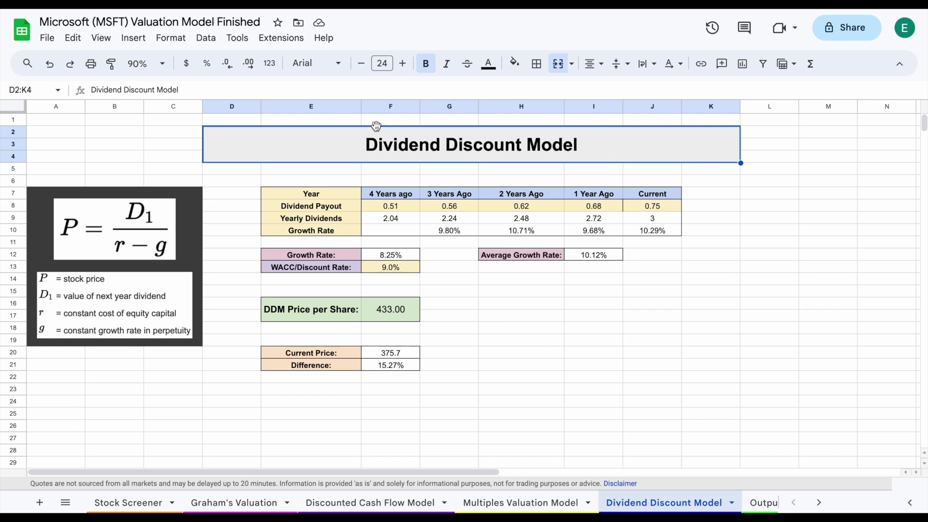
left_click(367, 2)
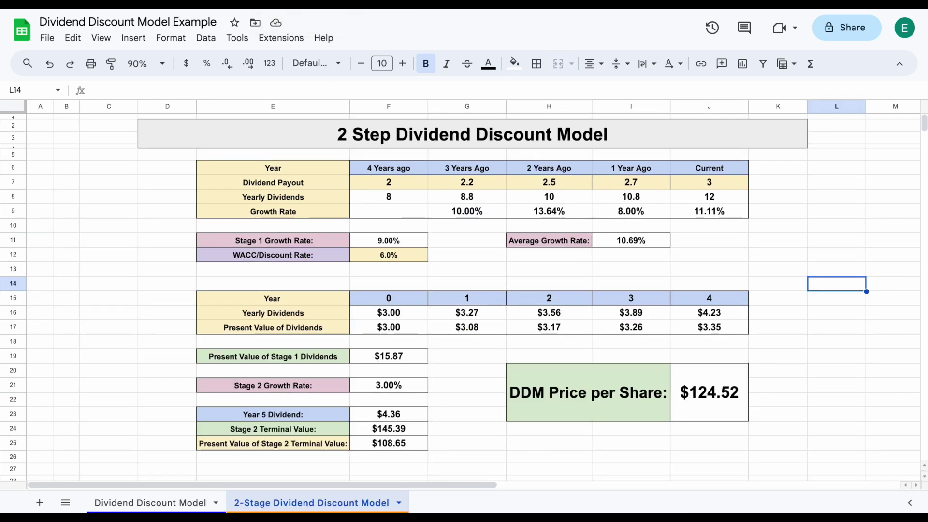
left_click(396, 143)
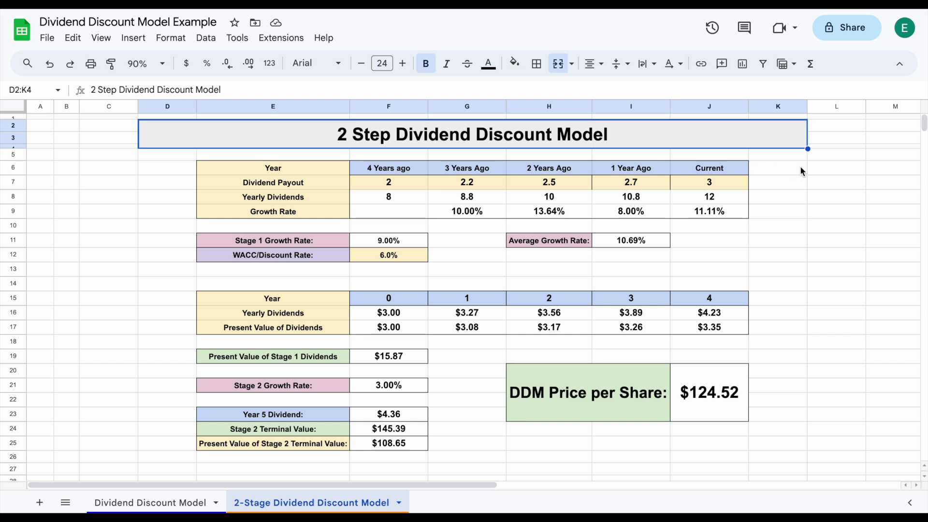
left_click(838, 185)
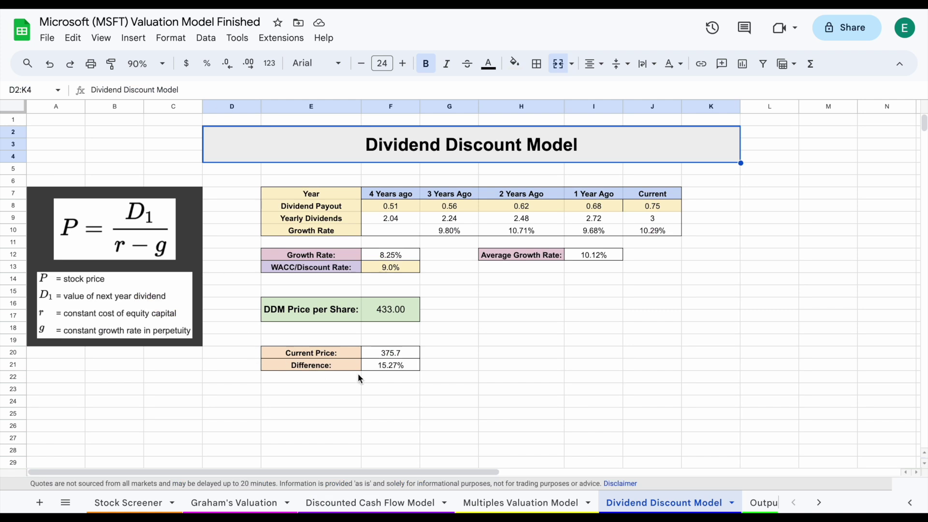
Review the Graham's Valuation, Discounted Cash Flow Model and Multiples Valuation Model sheets, including the company and ticker cells of the multiples model.
left_click(238, 503)
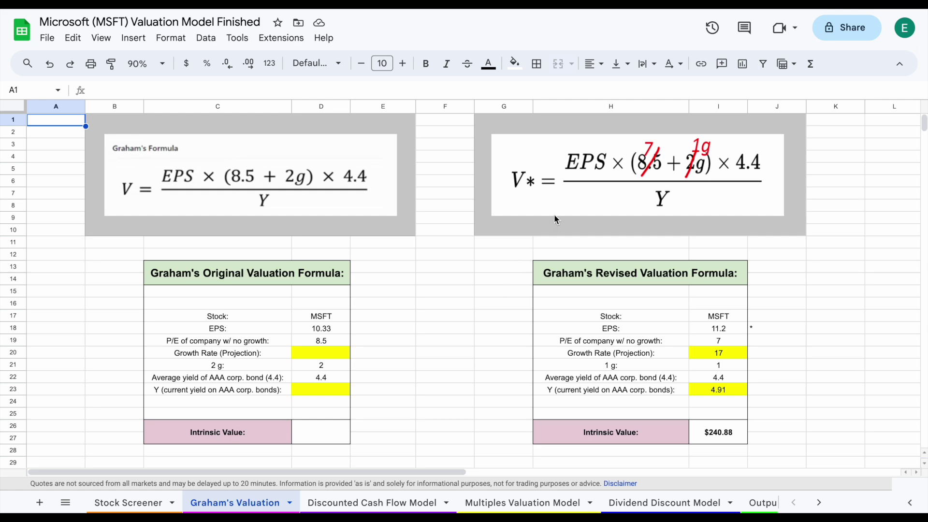
left_click(385, 504)
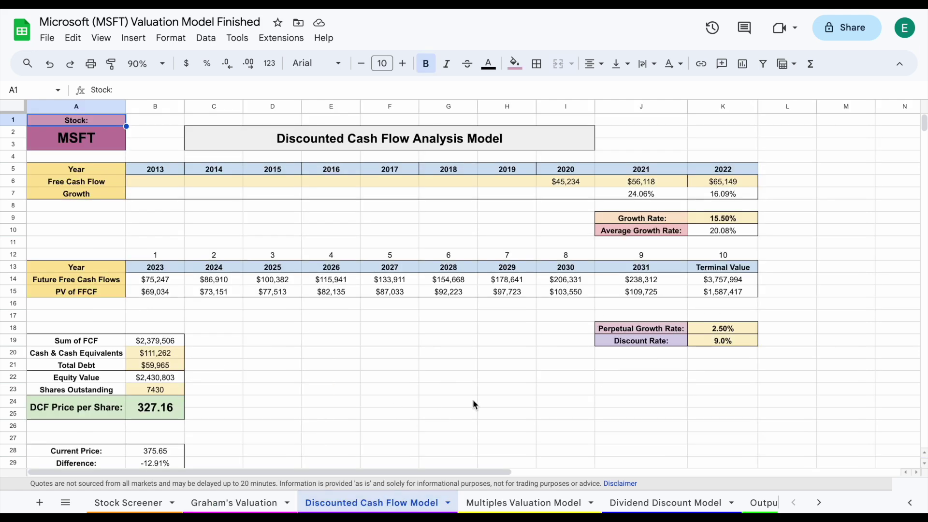
left_click(527, 503)
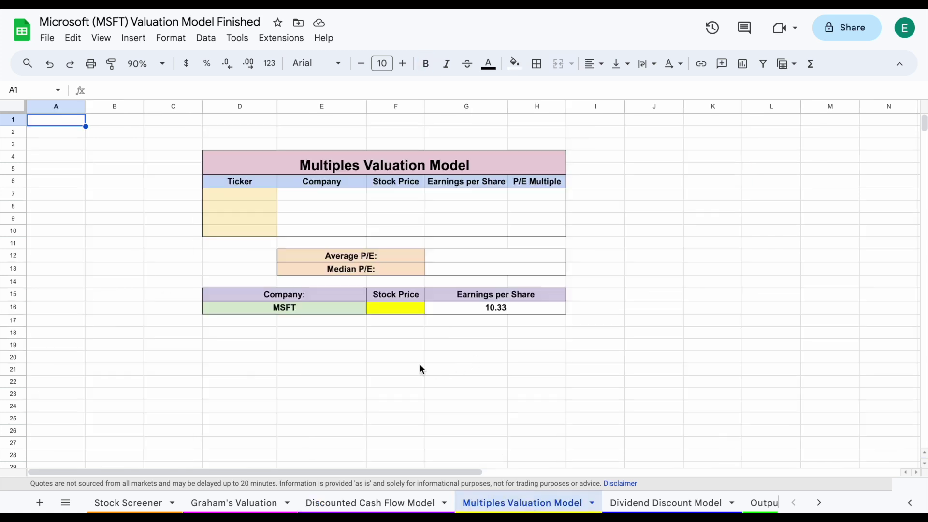
left_click(725, 231)
left_click(302, 310)
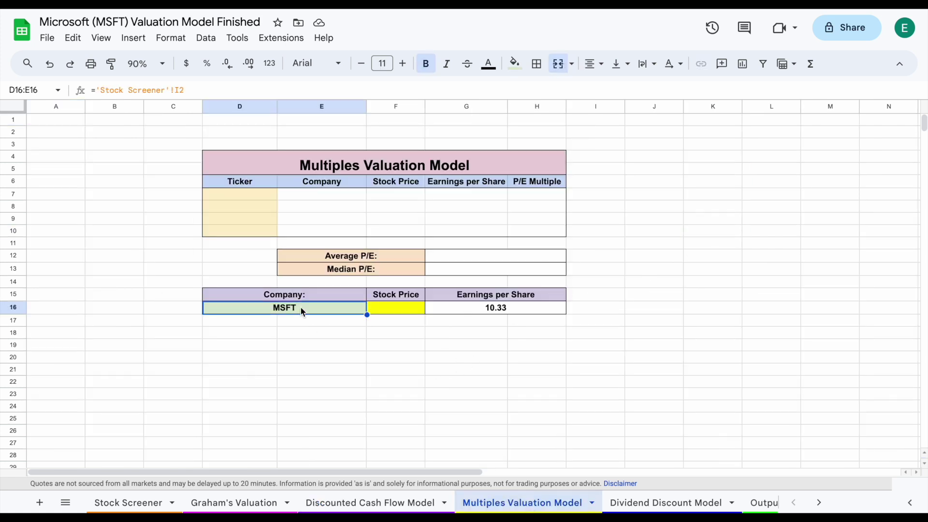
left_click_drag(265, 197, 271, 233)
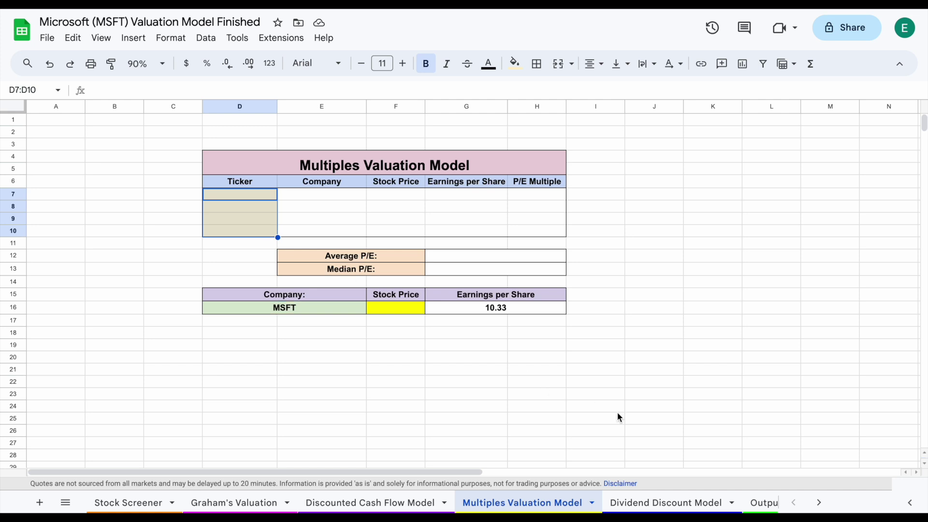
Examine the growth rate and WACC/discount rate inputs on the Microsoft workbook's Dividend Discount Model sheet.
left_click(669, 502)
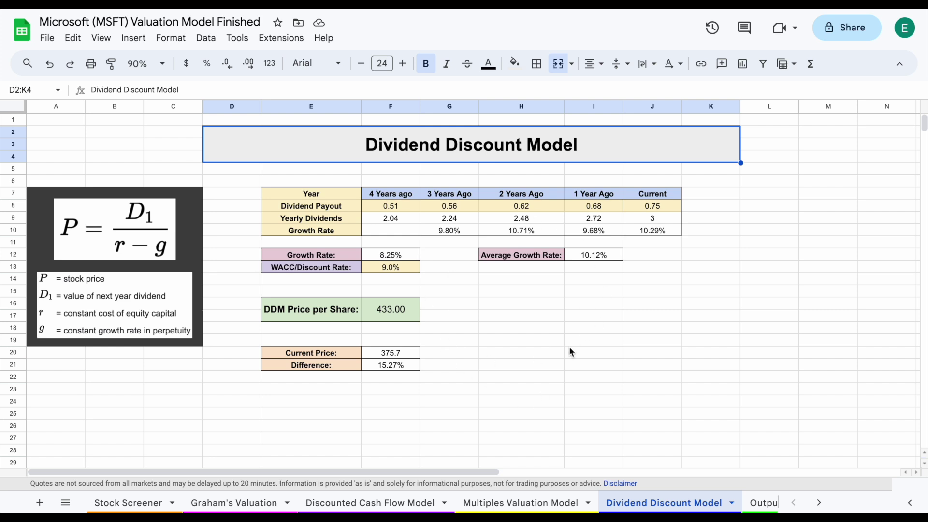
left_click_drag(356, 255, 384, 270)
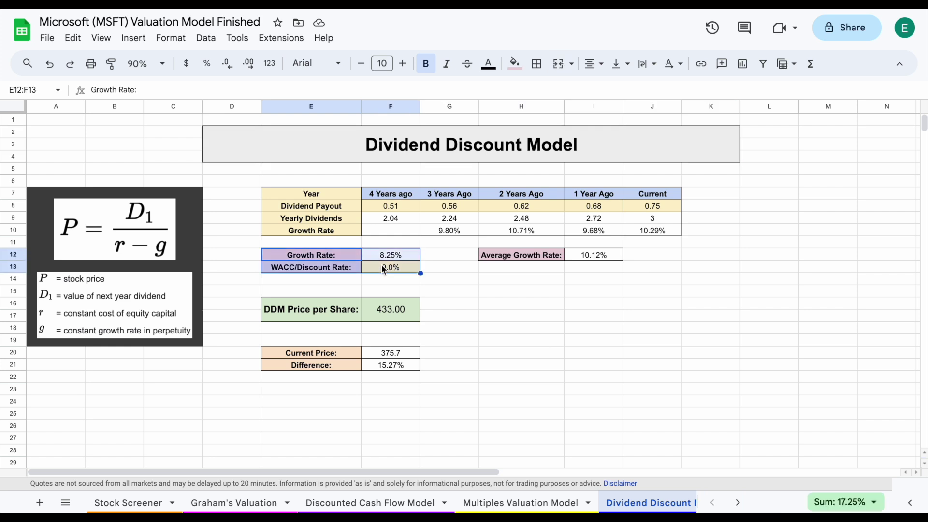
left_click(678, 352)
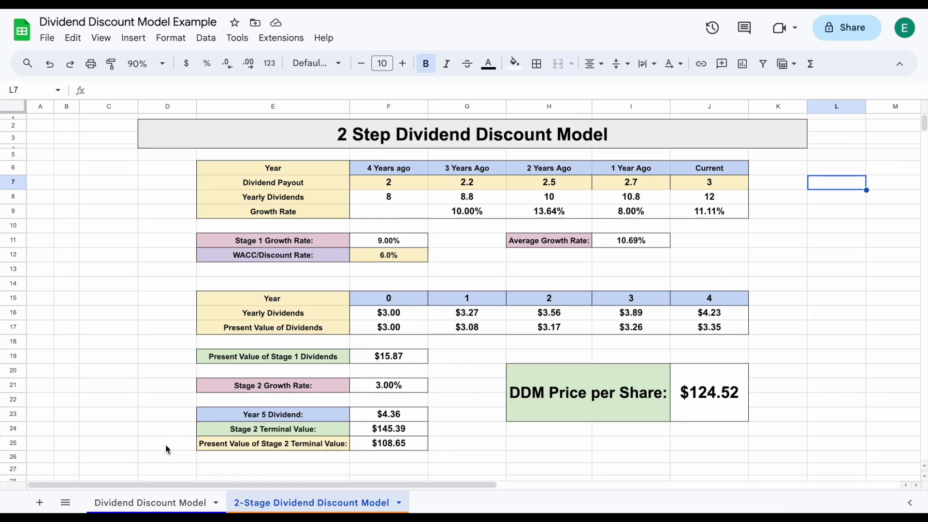
Open the blank Dividend Discount Model sheet in the Dividend Discount Model Example workbook.
left_click(154, 503)
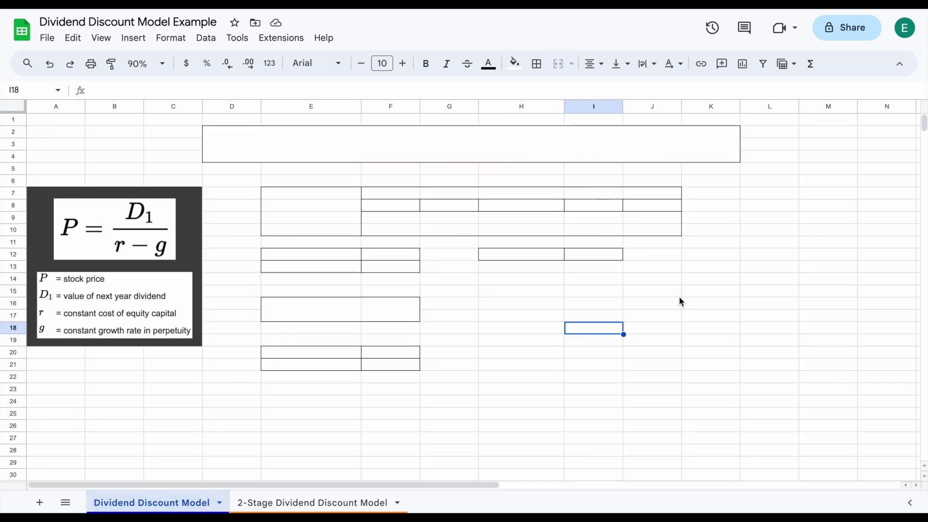
left_click(735, 285)
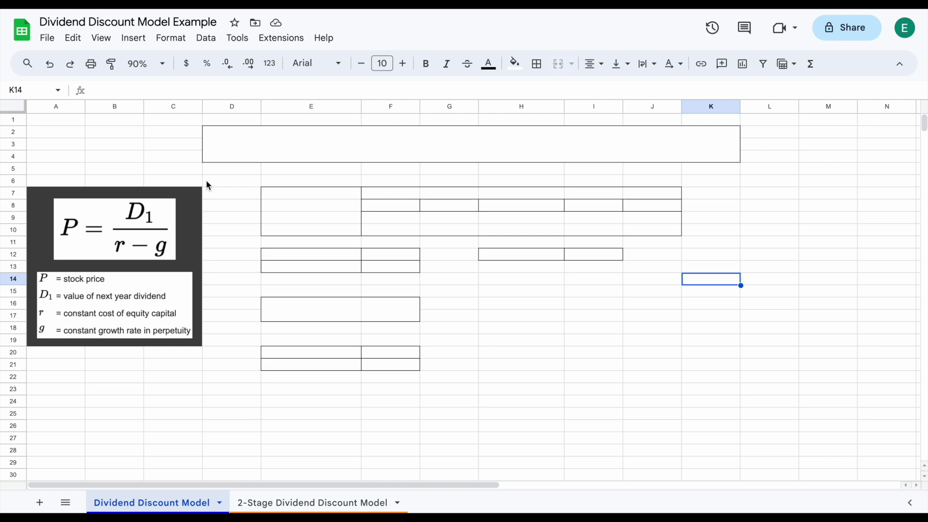
left_click_drag(426, 144, 423, 387)
left_click(603, 378)
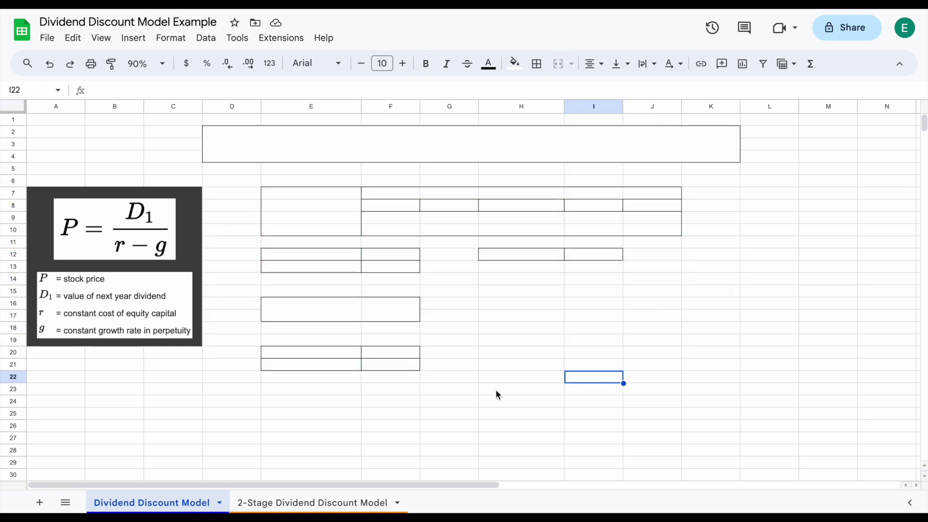
Enter the title "Dividend Discount Model" in the merged title block D2:K4, correcting the spelling of "Dividend".
left_click(420, 143)
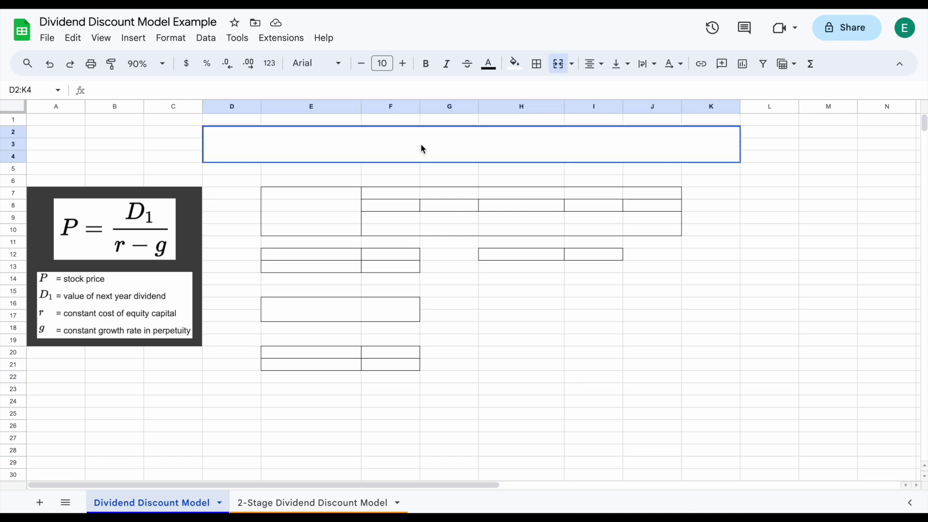
type("Dividene Disc")
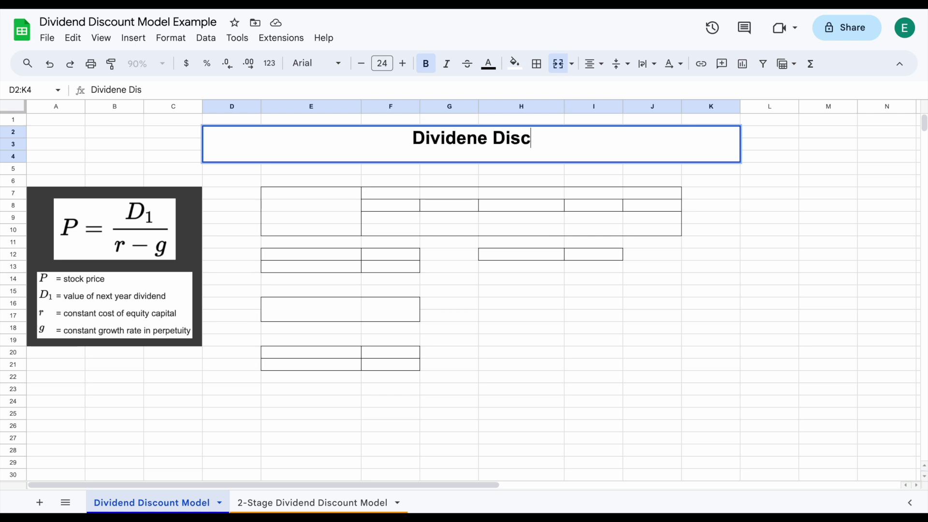
type("ount Model")
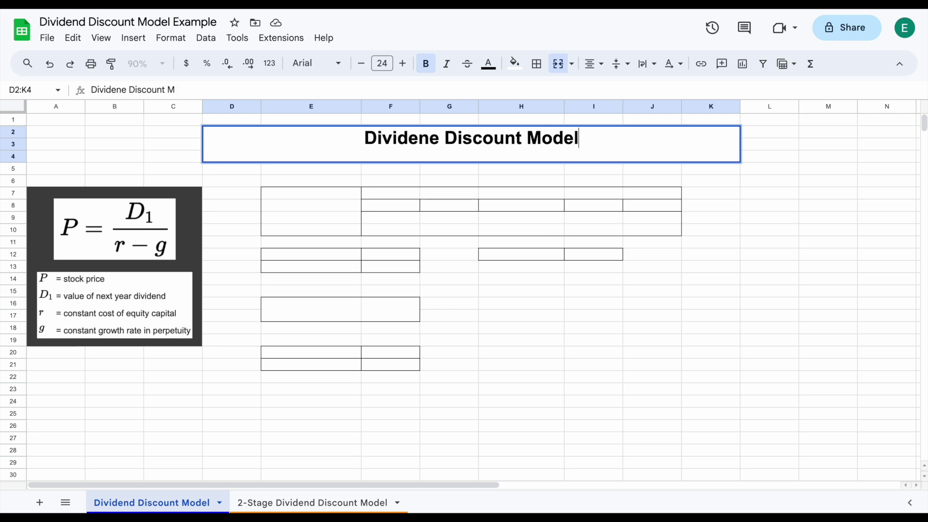
left_click(440, 140)
key("BackSpace")
key("BackSpace")
key("BackSpace")
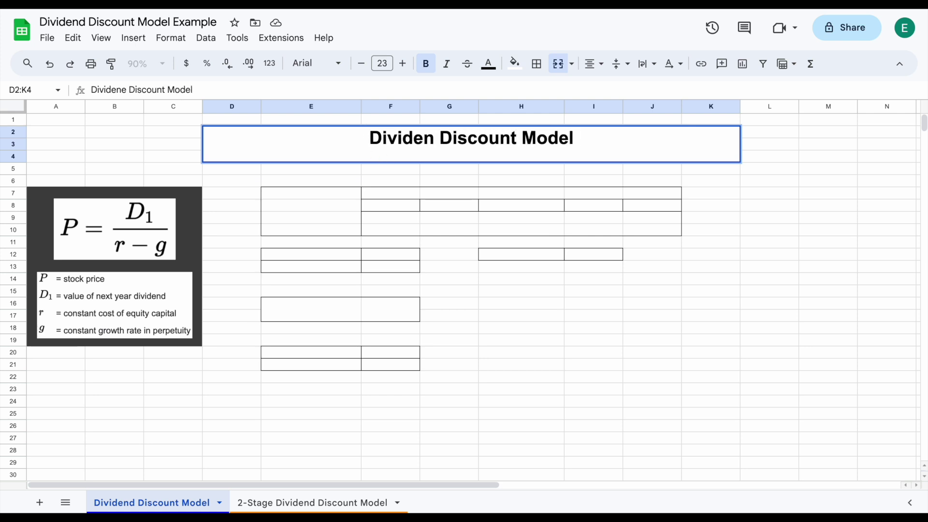
type("end")
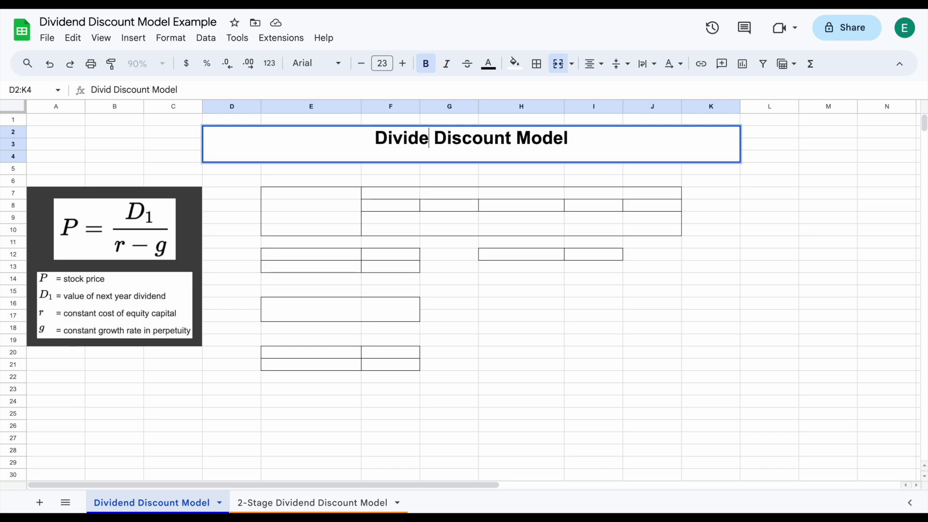
key("Return")
left_click(772, 267)
Fill the title block D2:K4 with grey.
left_click(671, 153)
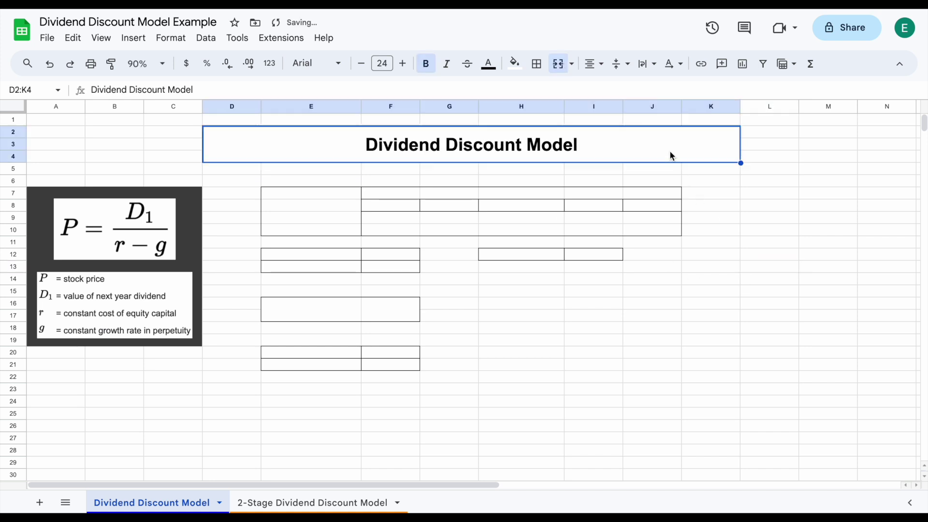
left_click(517, 67)
left_click(591, 105)
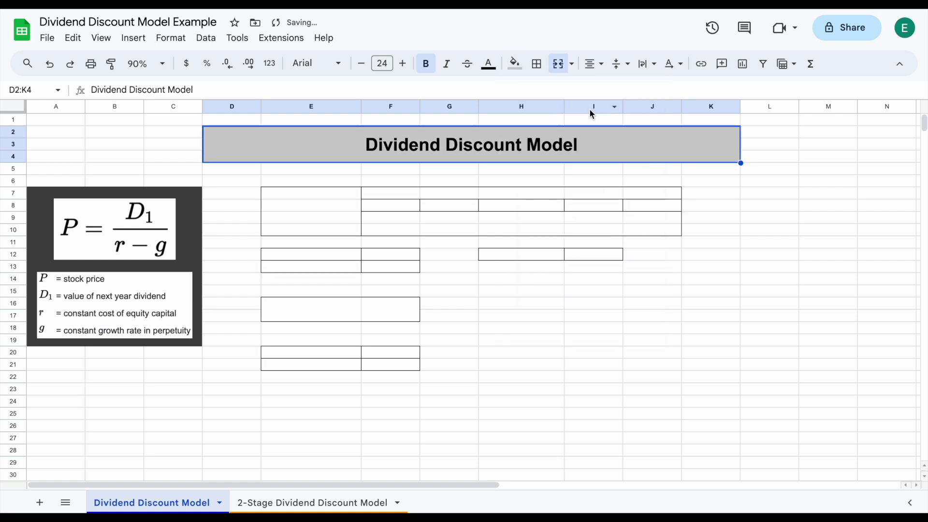
left_click(770, 233)
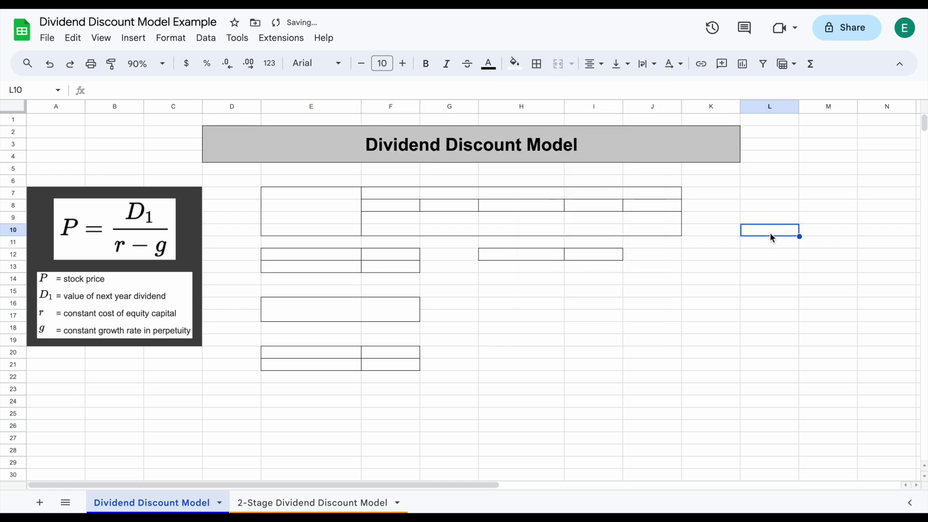
left_click(636, 149)
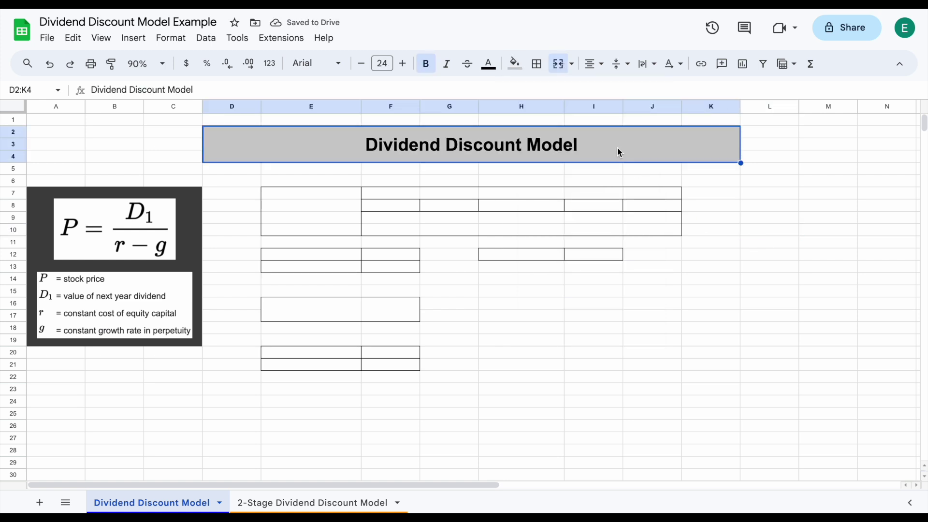
left_click(333, 195)
left_click_drag(334, 198, 637, 235)
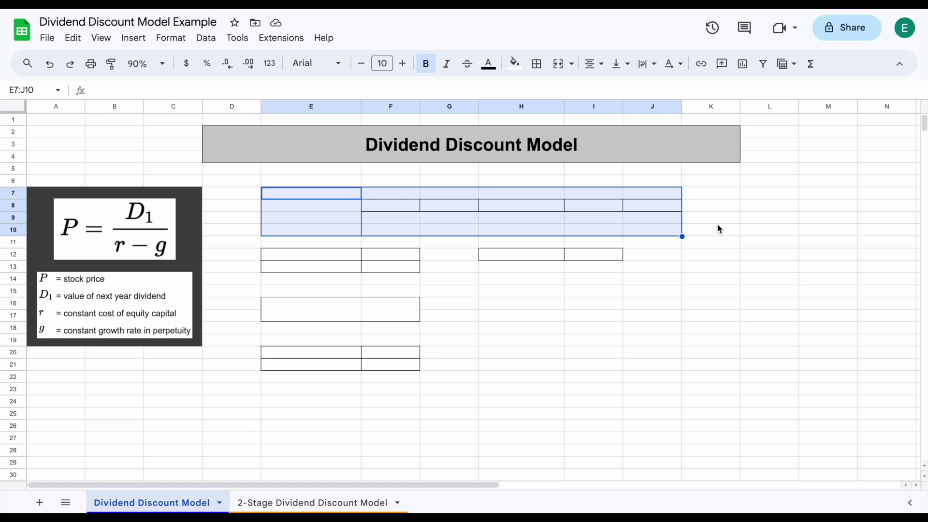
left_click(746, 209)
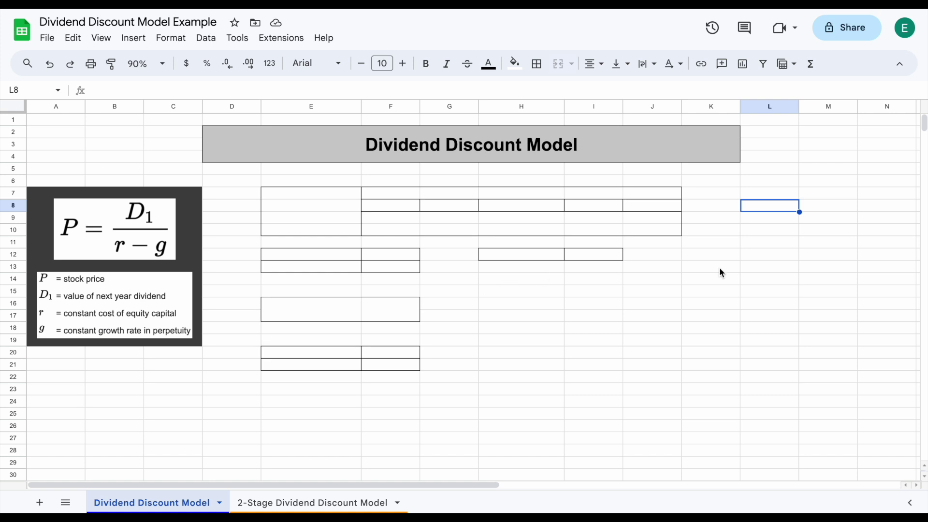
Enter the heading "Year" in E7 and "Current" in J7 of the dividend history table.
left_click(330, 195)
type("Year")
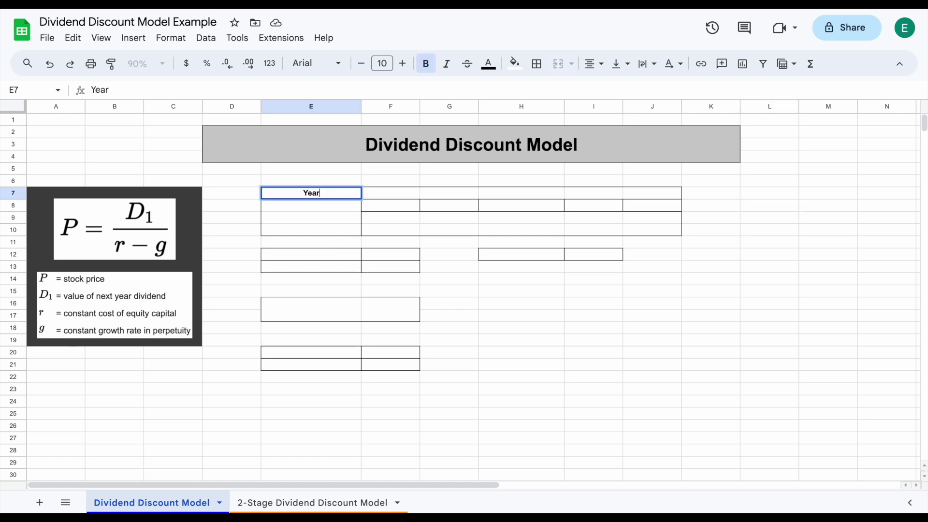
key("Tab")
key("Tab")
key("Tab")
key("Tab")
key("Tab")
type("Current")
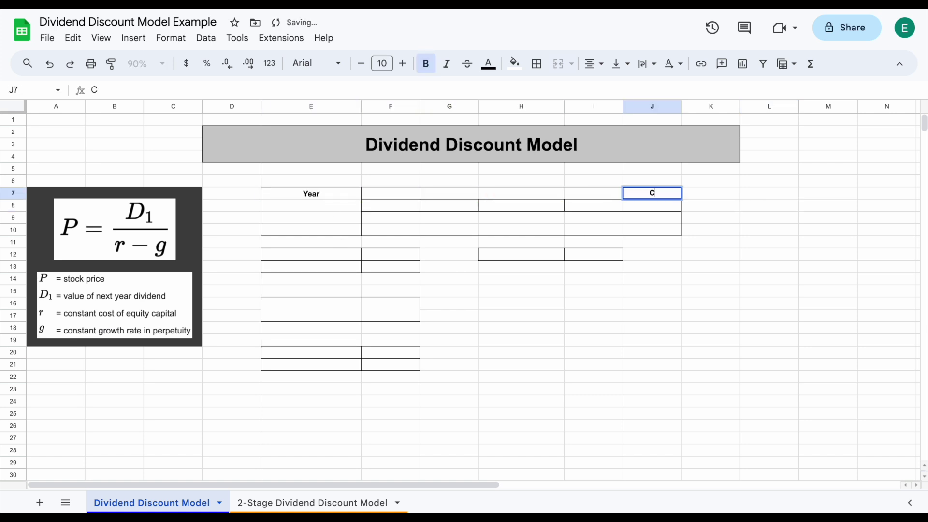
Number the year headings from I7 back to F7 as 1, 2, 3 and 4.
left_click(594, 193)
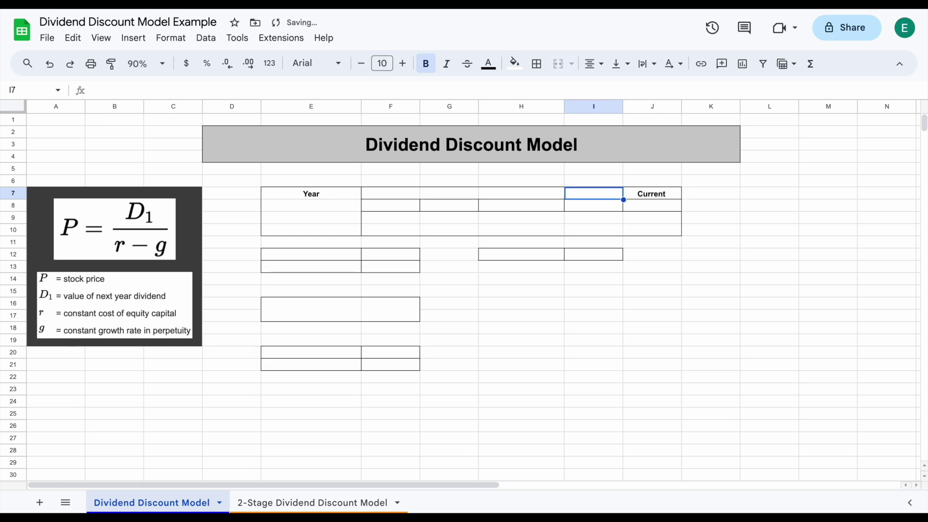
type("1")
key("Left")
type("2")
key("Left")
type("3")
key("Left")
type("4")
key("Left")
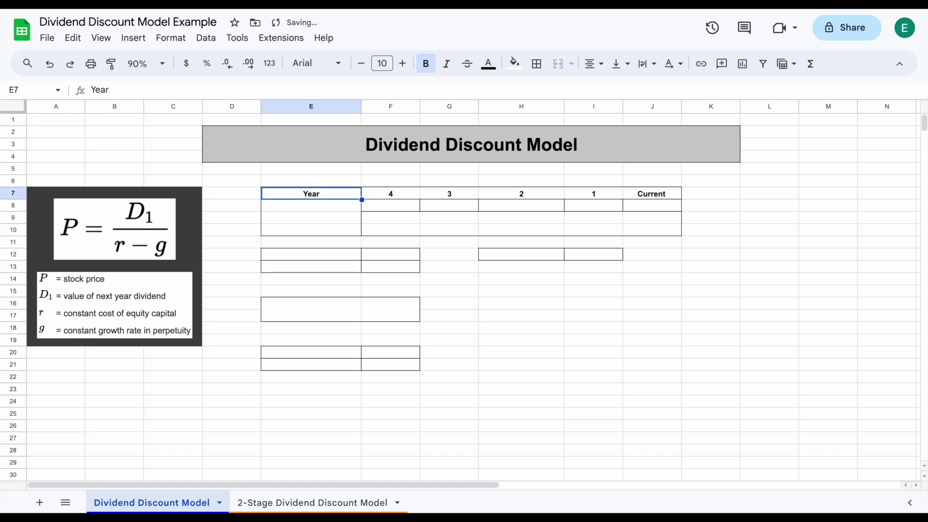
left_click(406, 198)
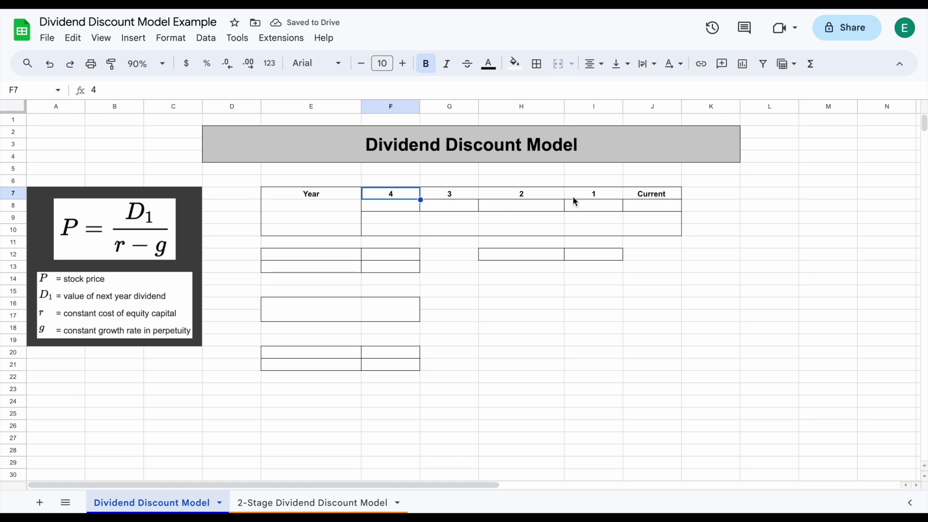
left_click_drag(593, 195, 408, 195)
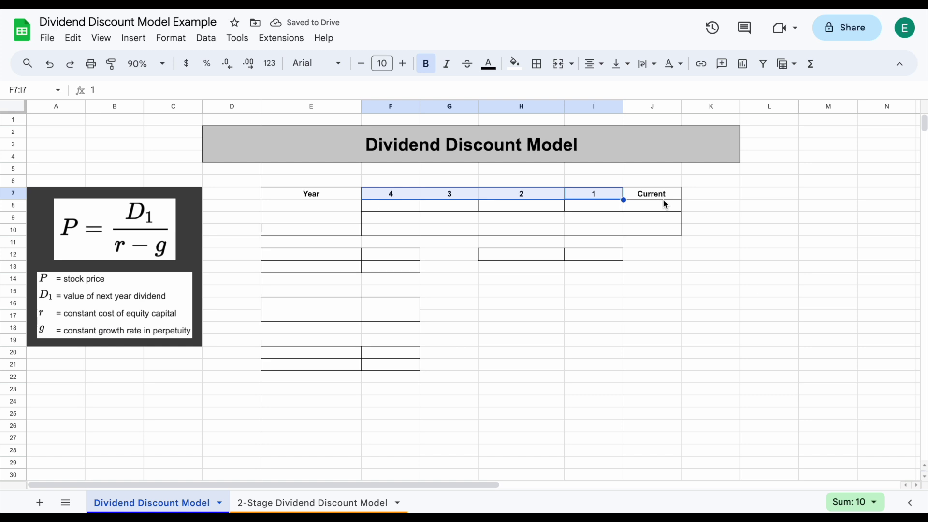
left_click(677, 195)
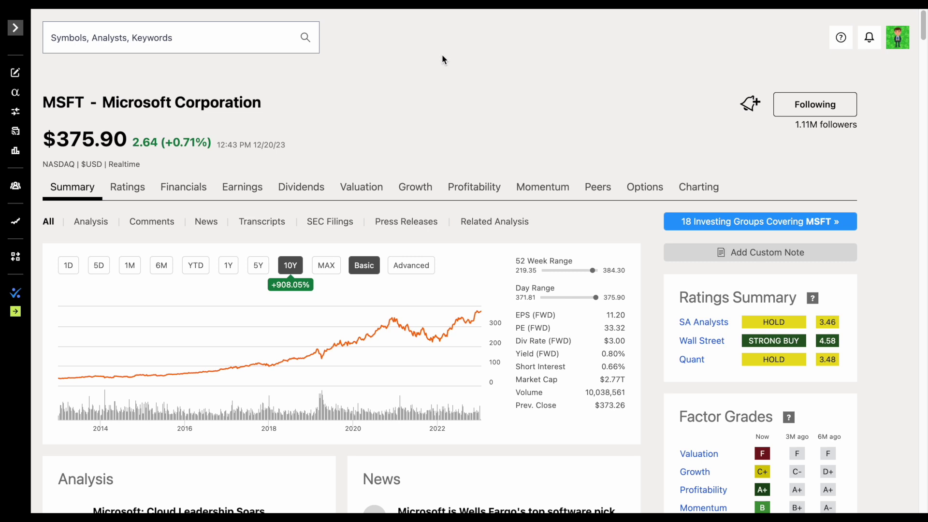
Open Microsoft's dividend history on Seeking Alpha and find the payout amounts listed by year.
left_click(301, 187)
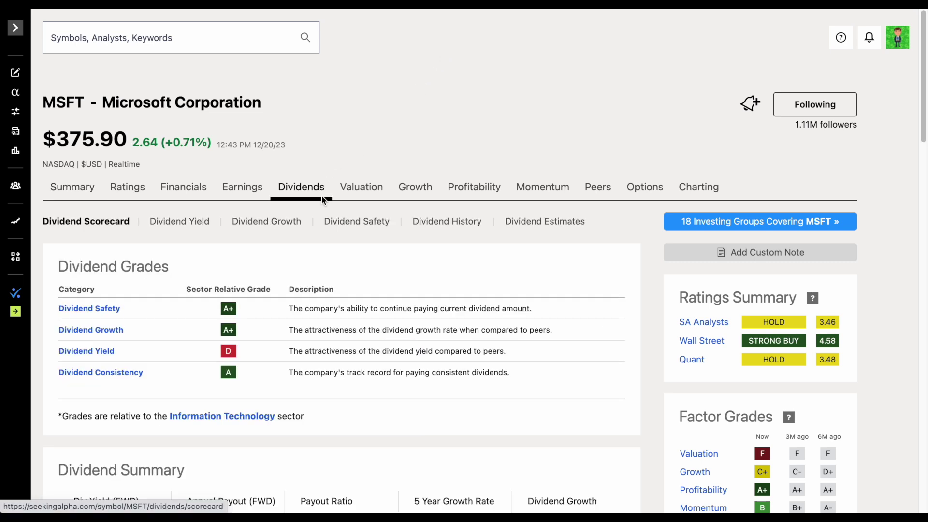
left_click(424, 225)
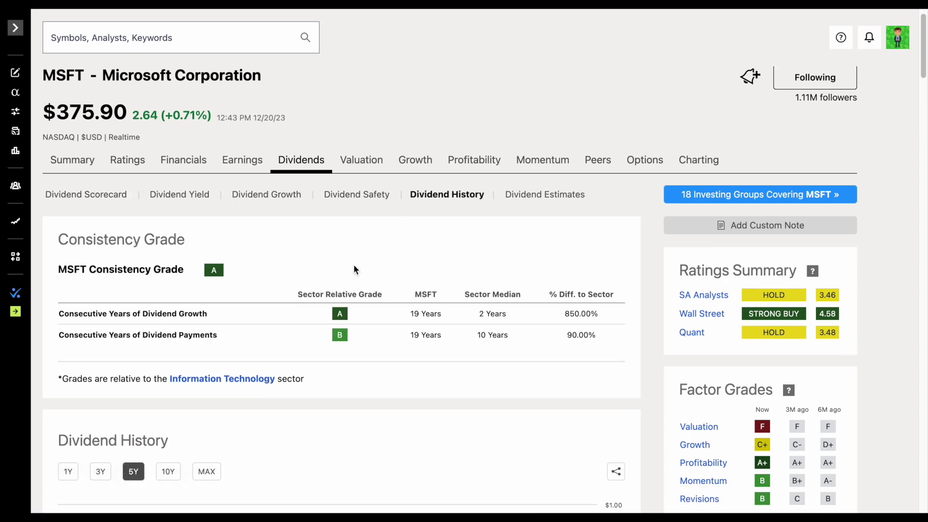
scroll(353, 266, "down", 8)
scroll(353, 271, "down", 8)
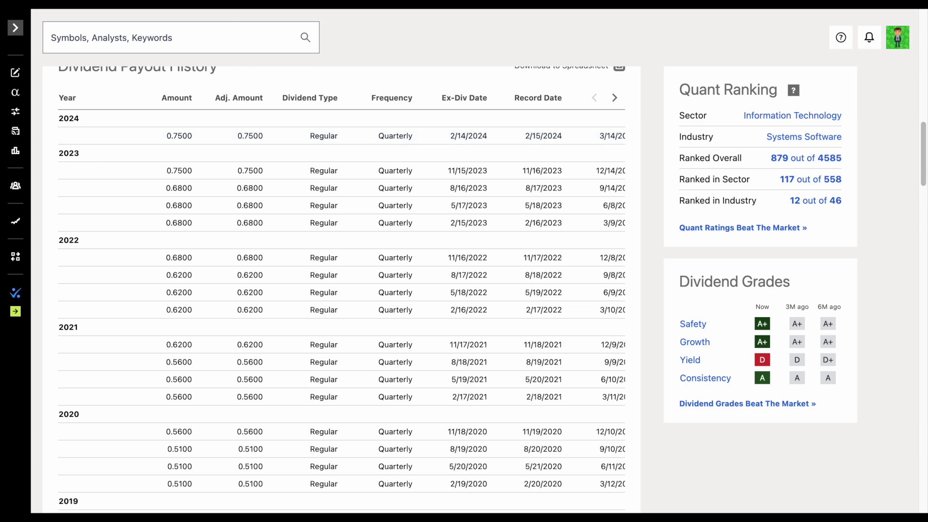
Switch to the Google Sheets model and enter the quarterly dividends 0.75 in J8, 0.68 in I8 and 0.62 in H8.
left_click(290, 5)
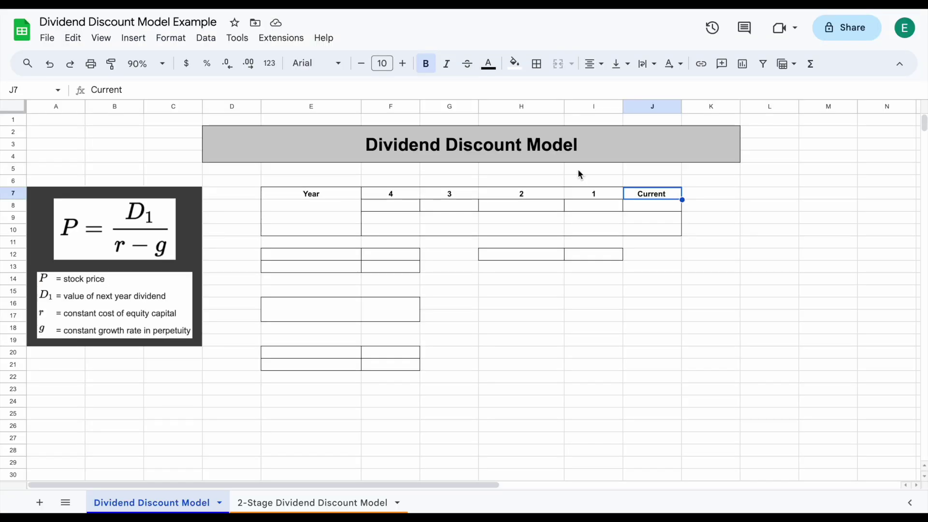
left_click(652, 207)
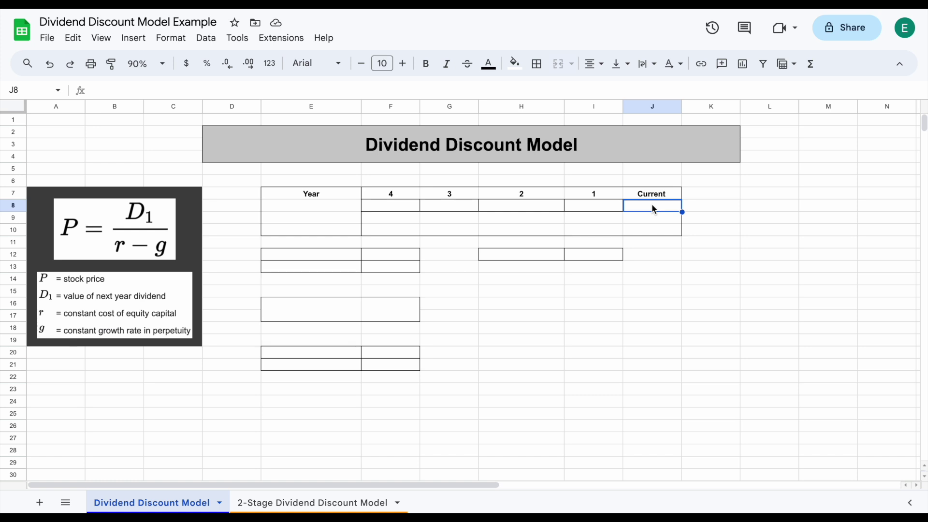
type("0.75")
left_click(594, 206)
left_click(193, 5)
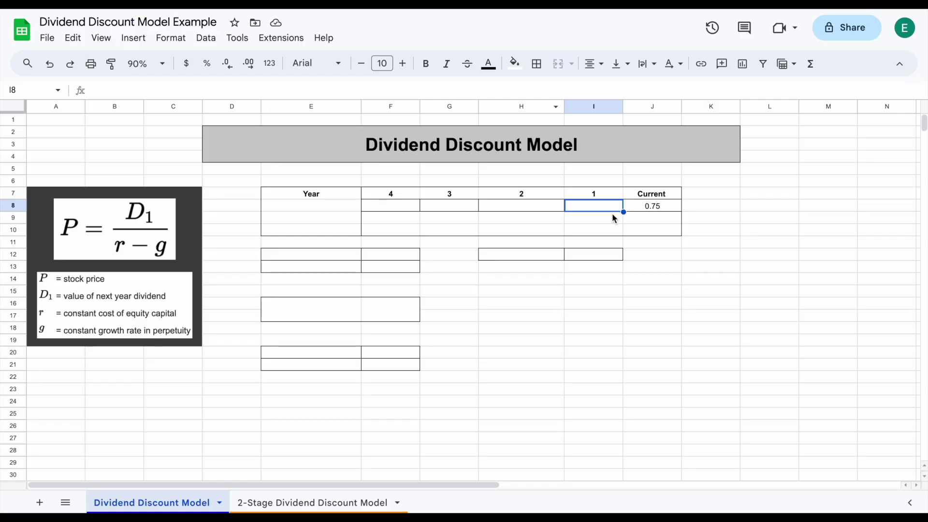
type(".68")
key("Left")
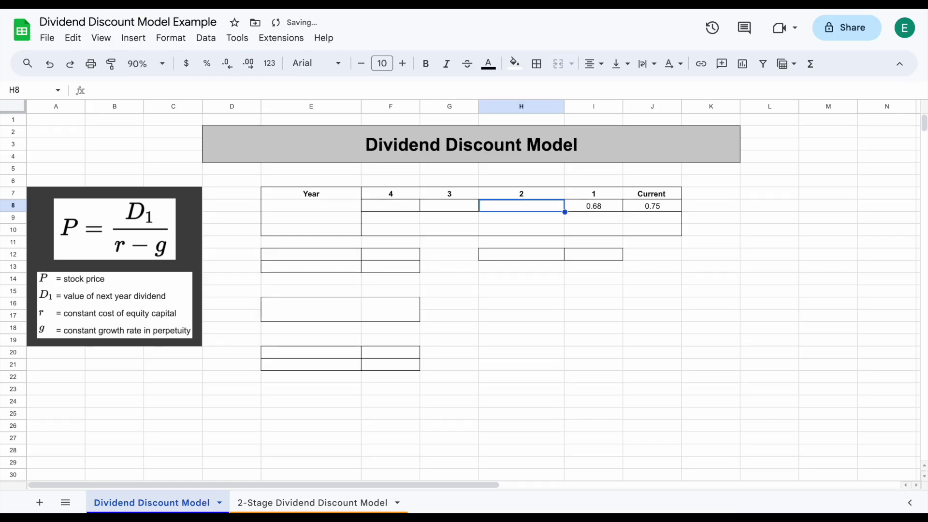
type(".62")
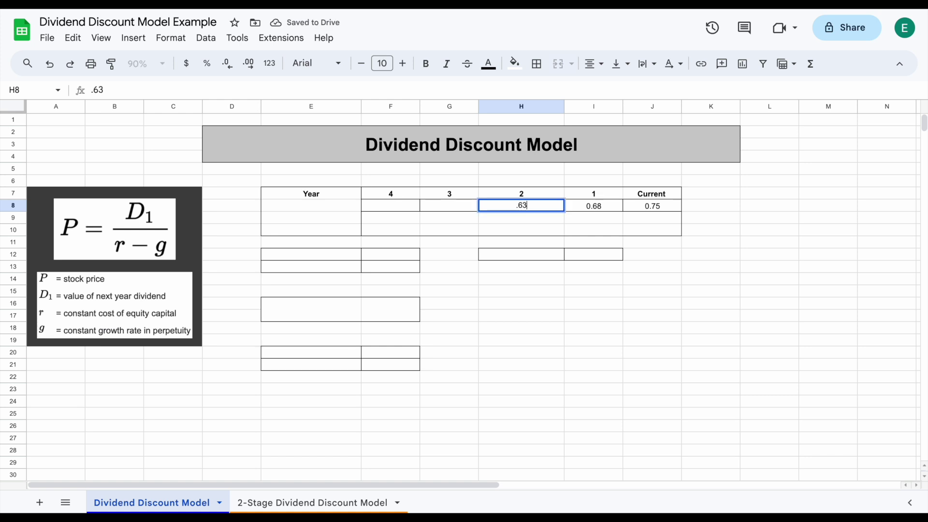
key("Left")
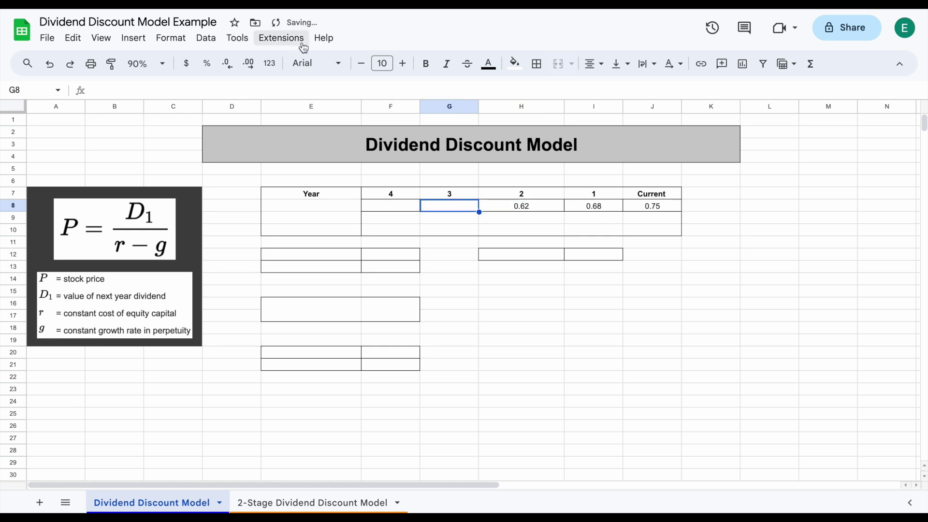
Look up the older payouts on Seeking Alpha and enter the quarterly dividends 0.56 in G8 and 0.51 in F8 of the sheet.
key("ctrl+Tab")
scroll(235, 314, "down", 3)
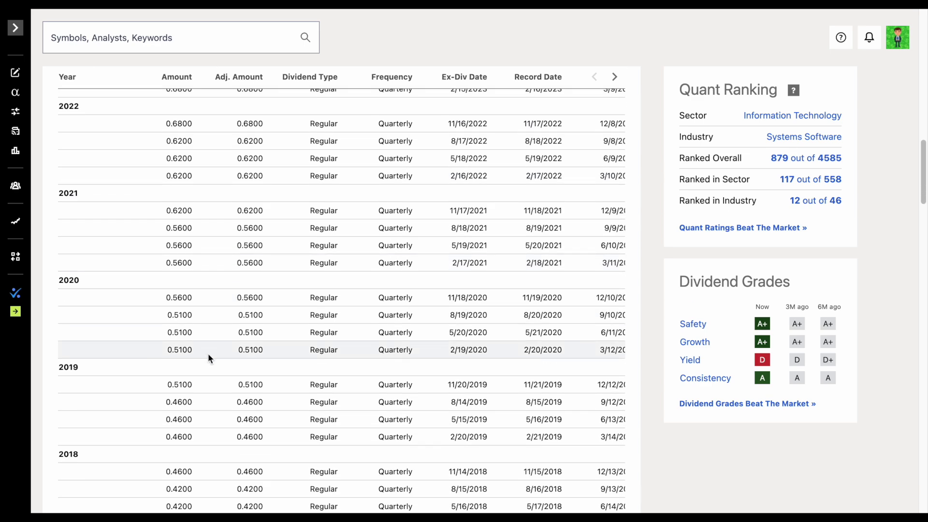
key("ctrl+Tab")
type(".56")
key("Left")
type(".51")
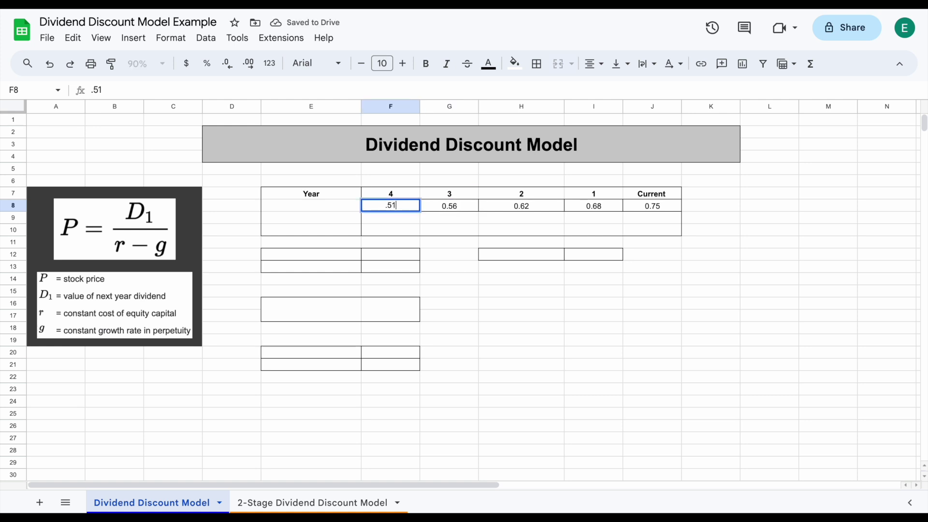
key("Return")
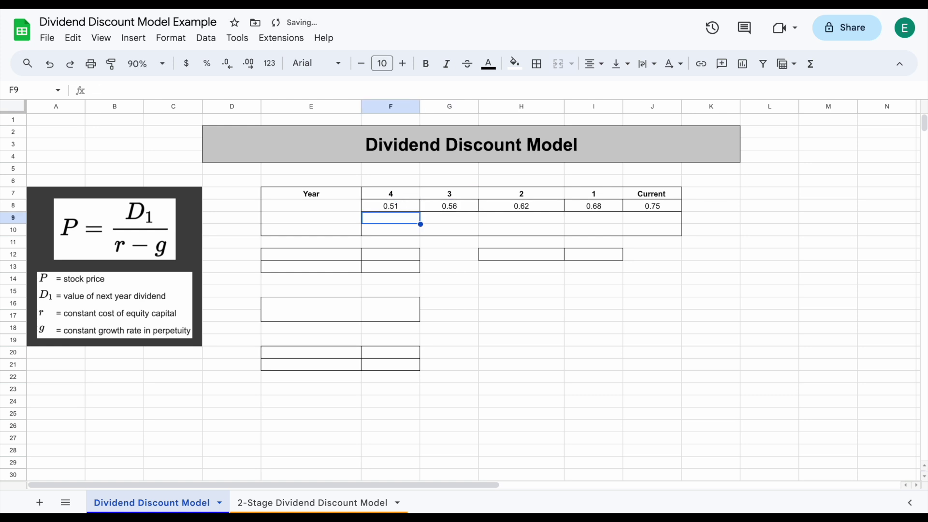
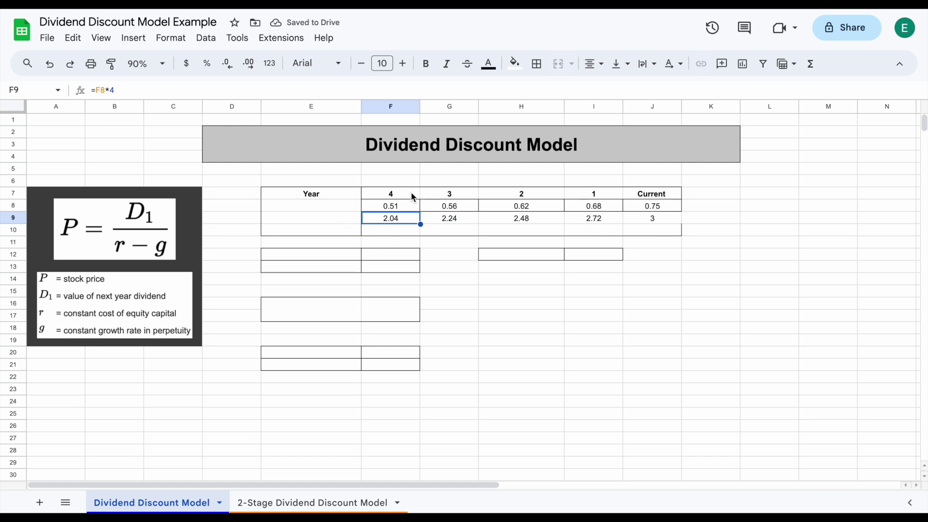
Calculate the annual dividend's growth rate for year 3 in G10 with the formula =(G9-F9)/F9.
left_click(675, 224)
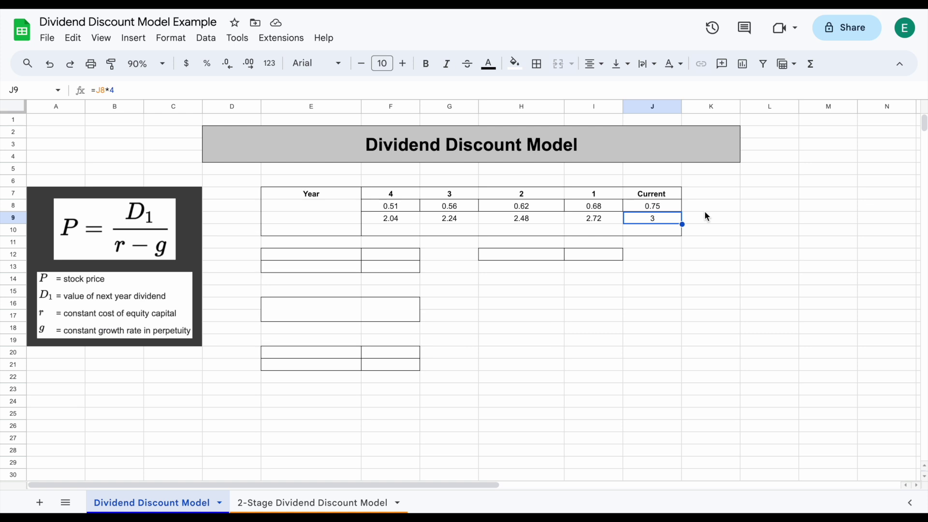
left_click(453, 232)
type("=")
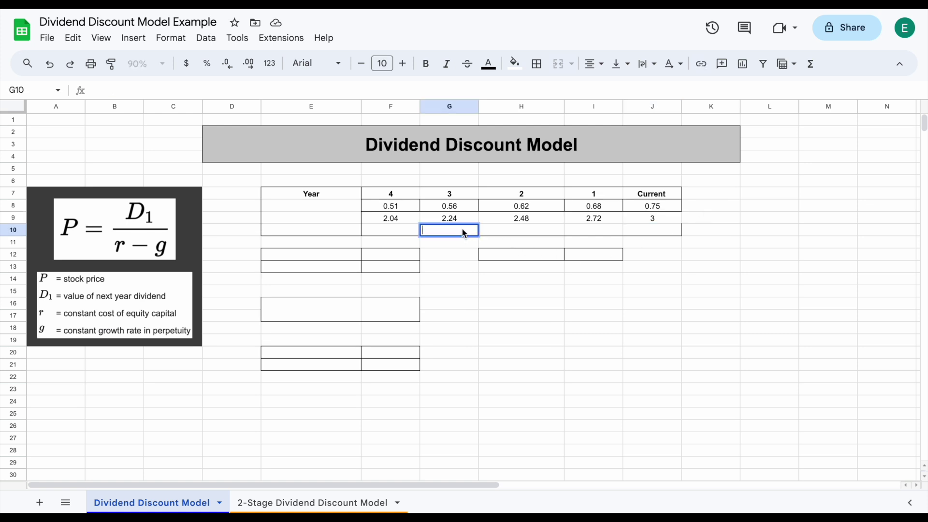
type("(")
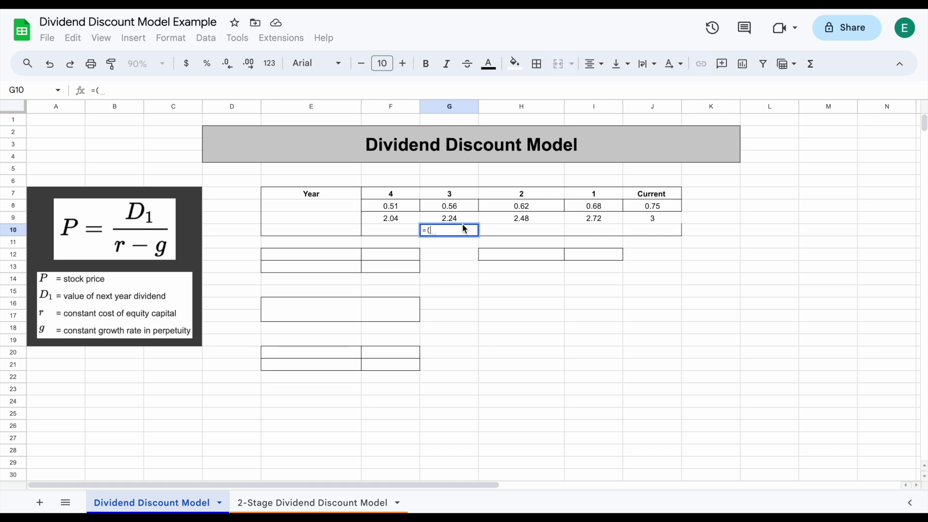
left_click(463, 220)
type("-")
left_click(402, 220)
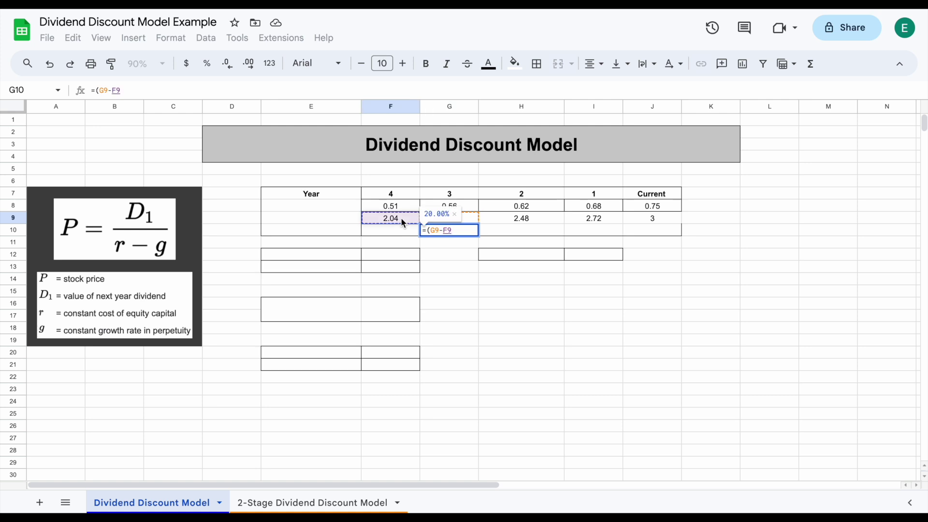
type(")")
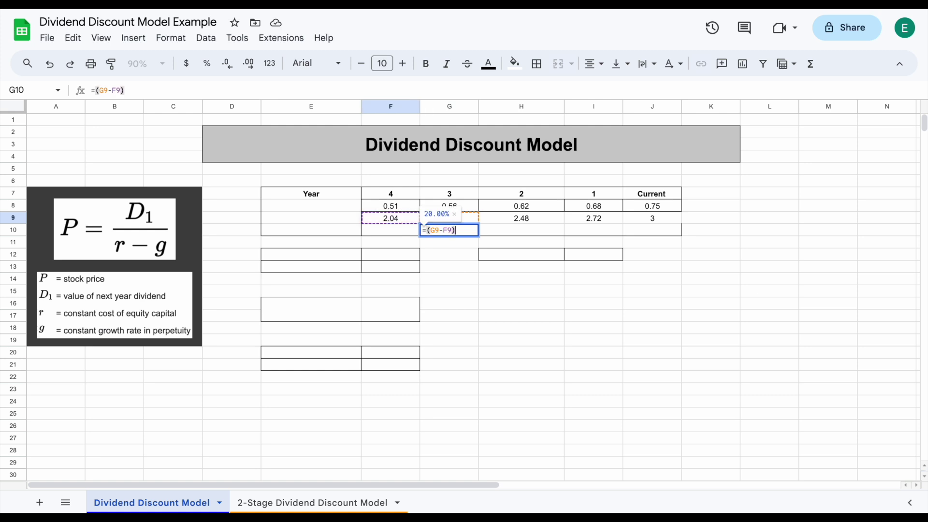
type("/")
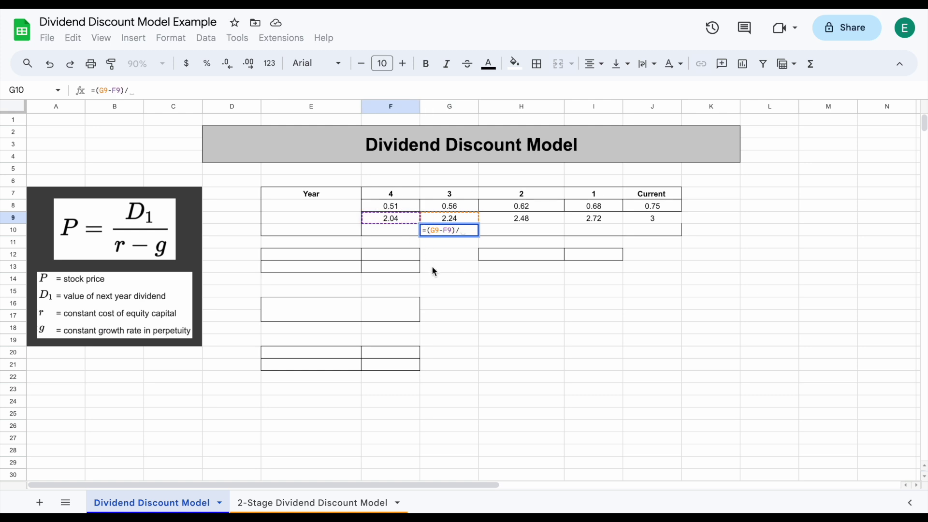
left_click(407, 222)
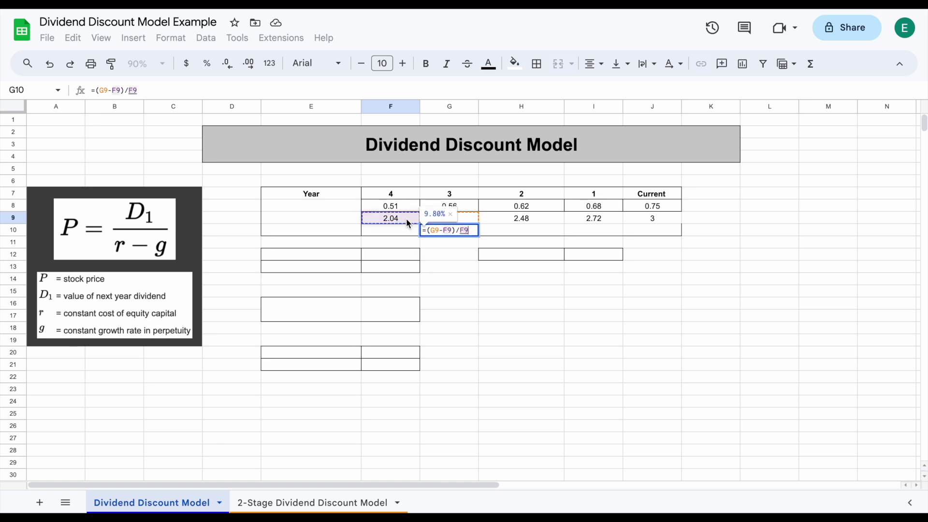
key("Return")
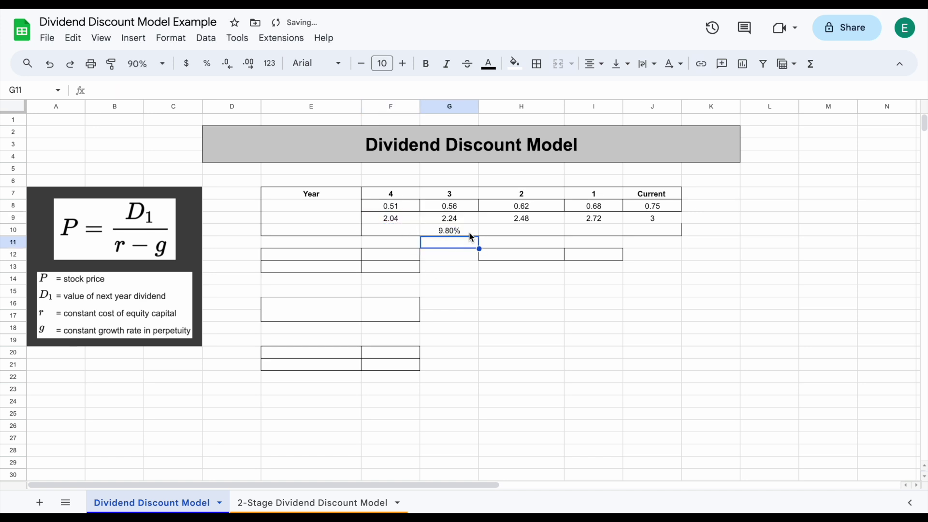
Copy the growth rate formula from G10 across to J10.
left_click(469, 233)
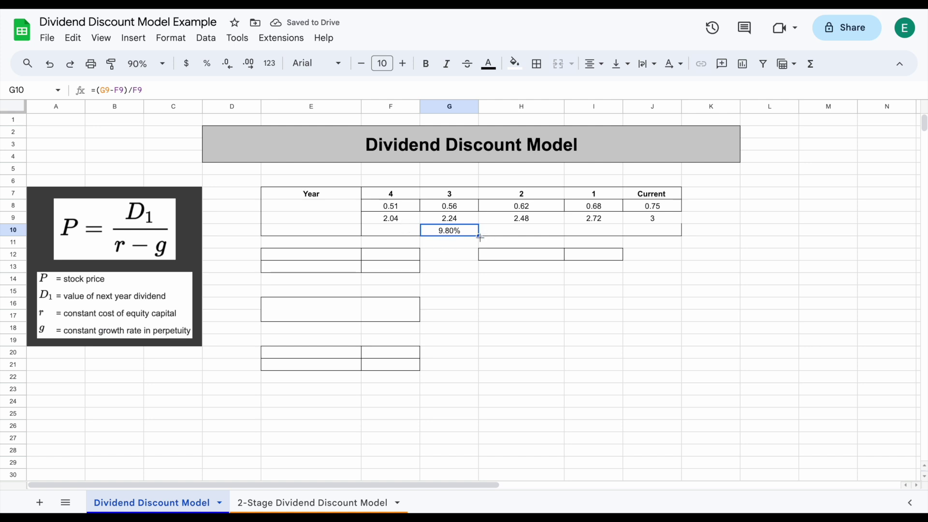
left_click_drag(479, 237, 658, 234)
left_click(653, 279)
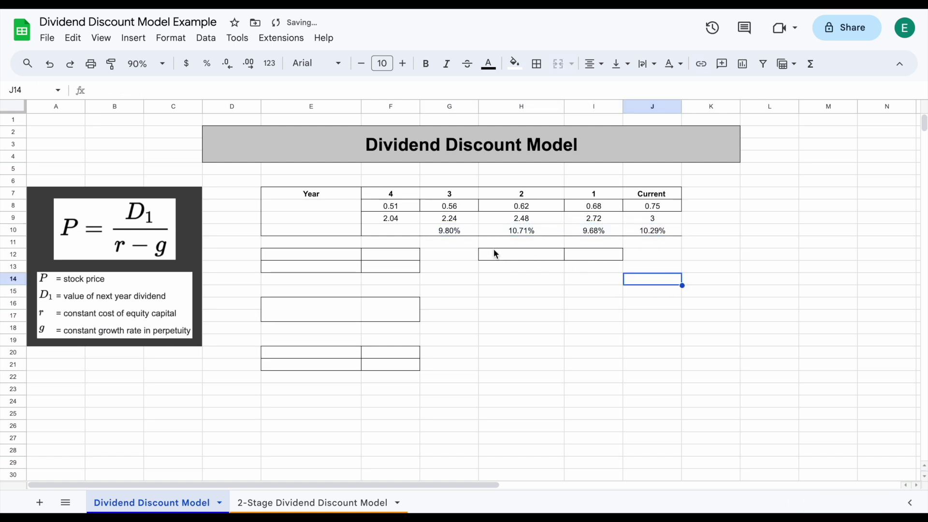
Review the year-by-year dividend growth rates and their formulas in G10 through J10.
left_click(470, 235)
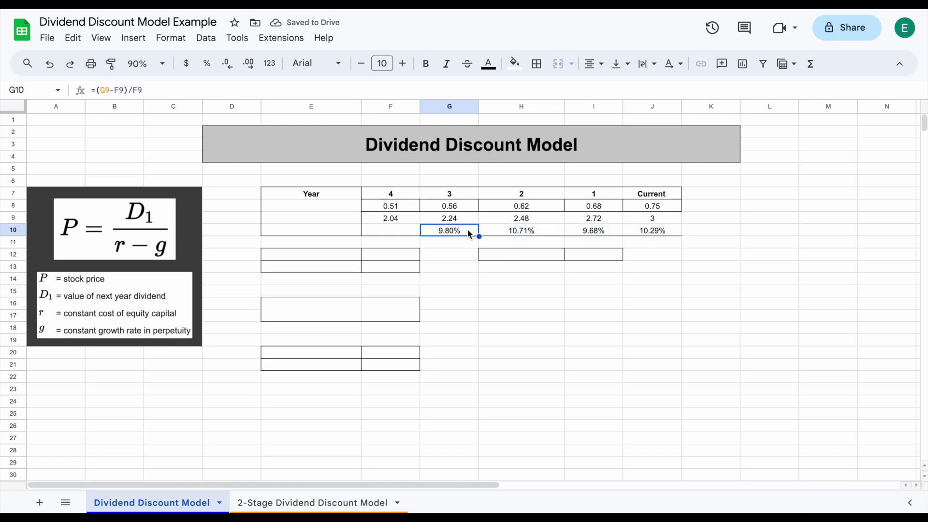
left_click(550, 230)
left_click(609, 233)
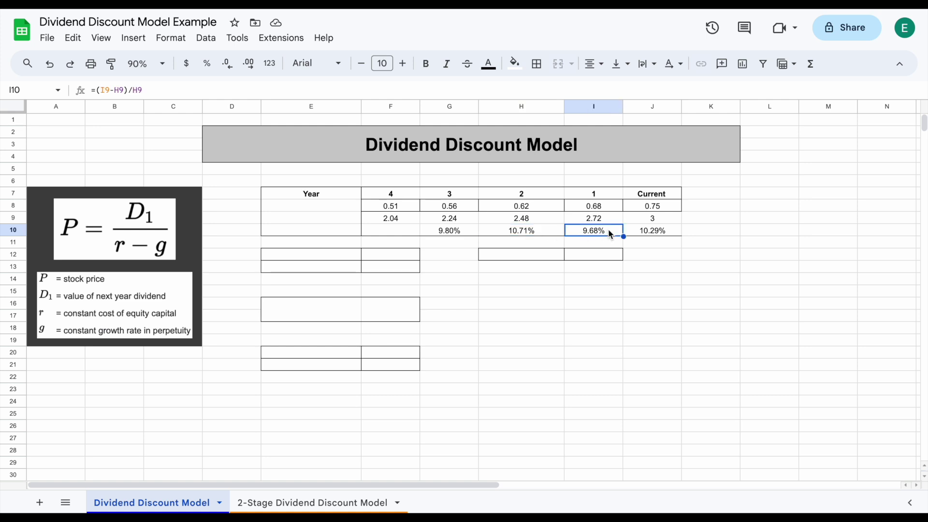
left_click(671, 236)
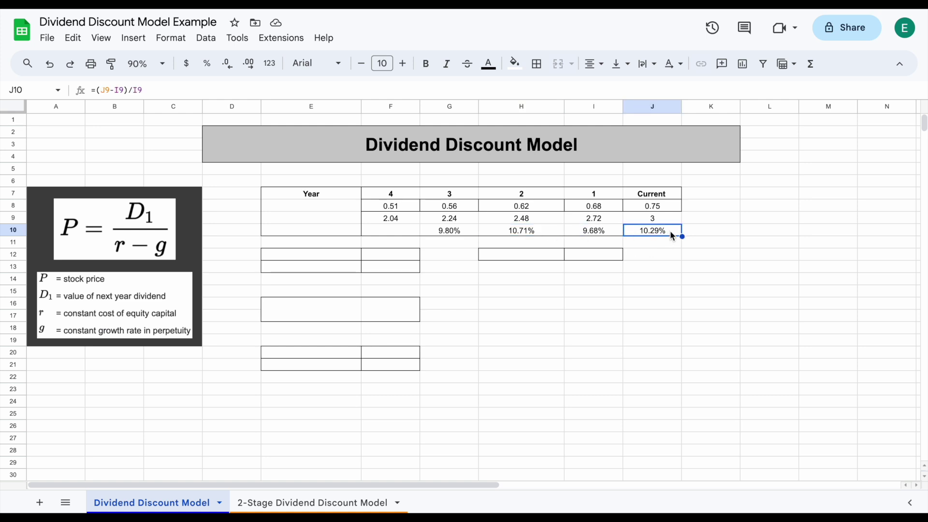
left_click_drag(469, 230, 645, 233)
left_click(667, 231)
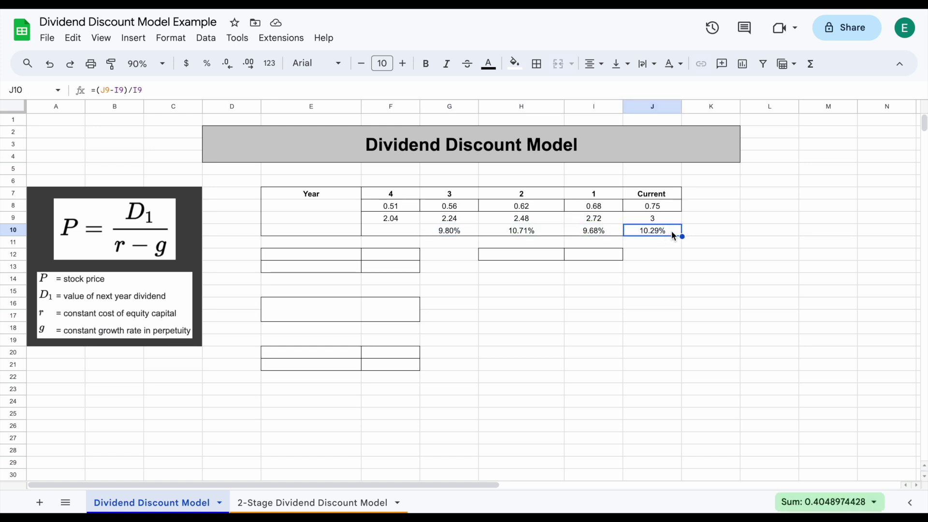
left_click(750, 231)
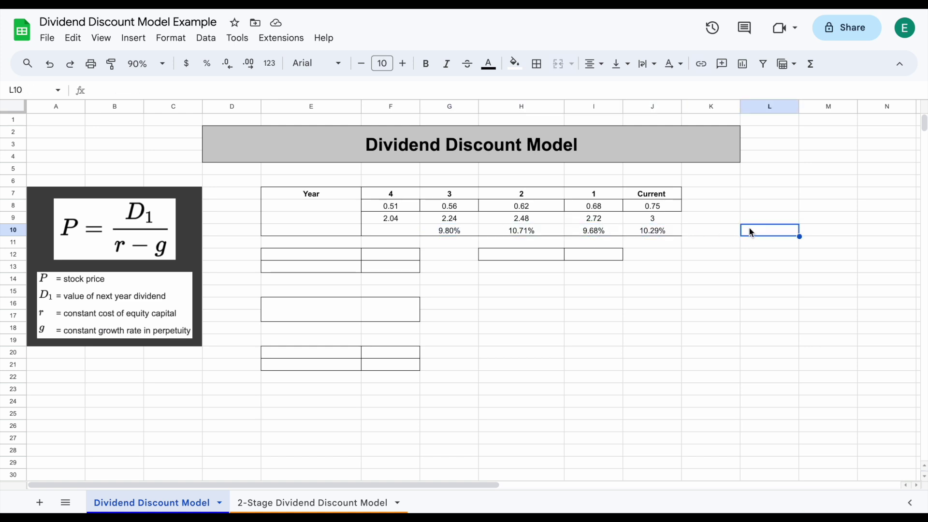
left_click_drag(444, 230, 647, 242)
Enter the label "Average:" in H12 below the dividend history table.
left_click(541, 254)
type("Av4r")
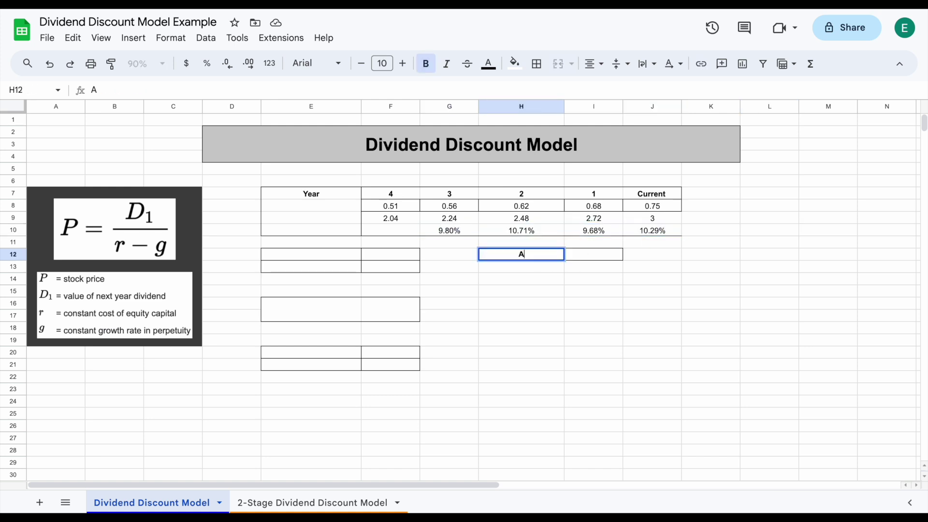
key("BackSpace")
key("BackSpace")
type("erage:")
key("Return")
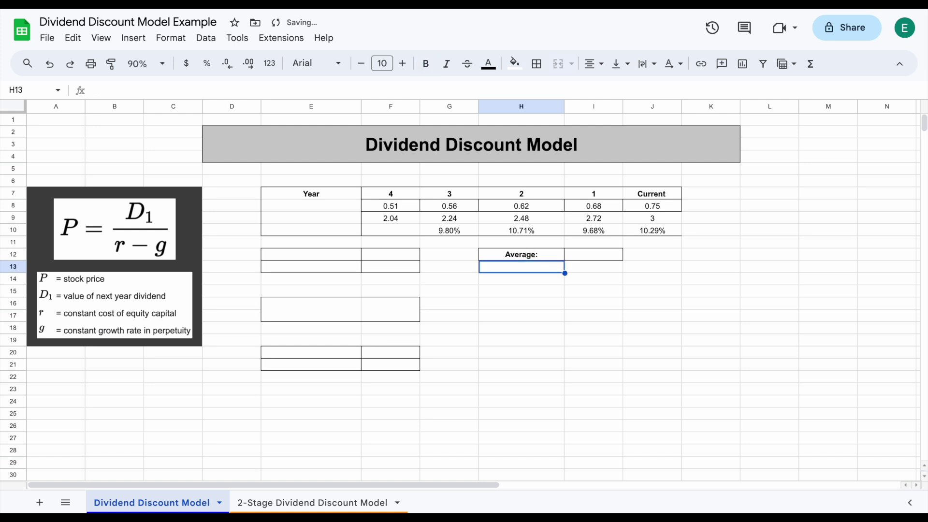
Calculate the average dividend growth rate in I12 with the formula =AVERAGE(G10:J10).
left_click(593, 259)
type("=")
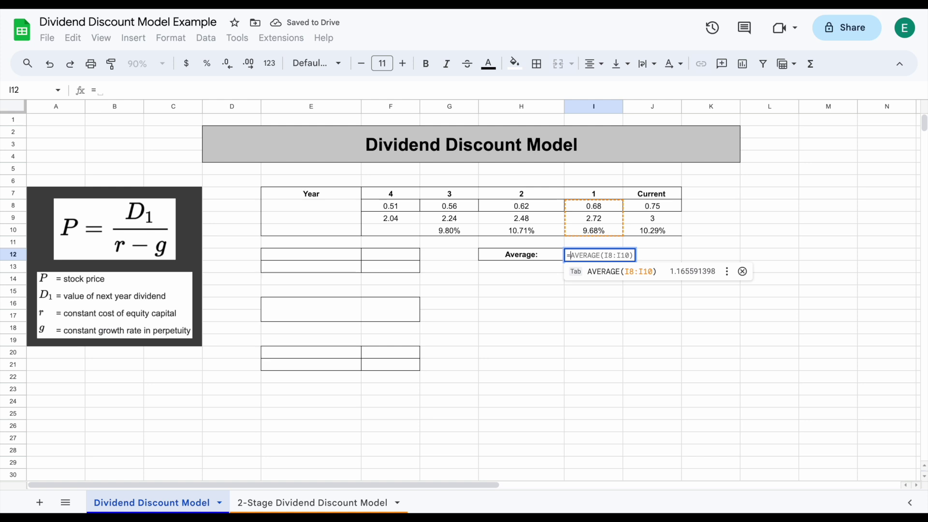
type("aver")
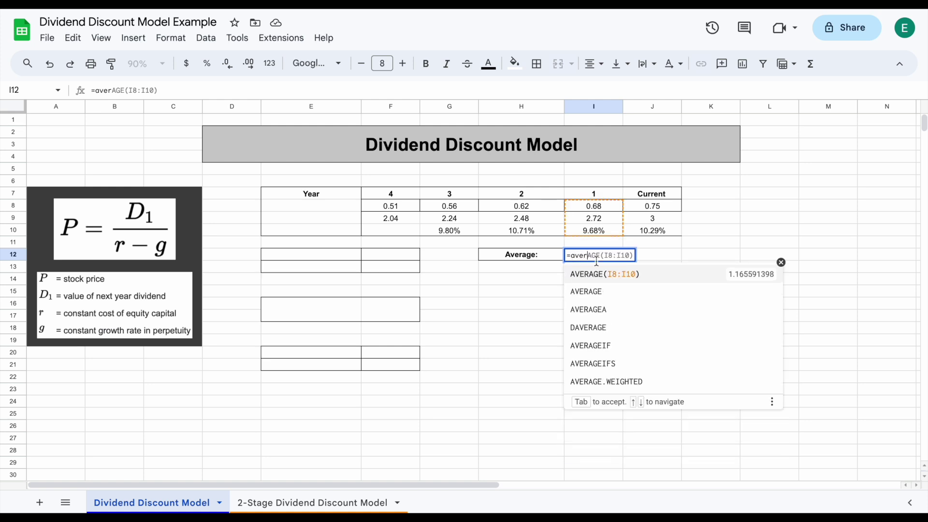
left_click(616, 293)
left_click_drag(456, 234, 657, 236)
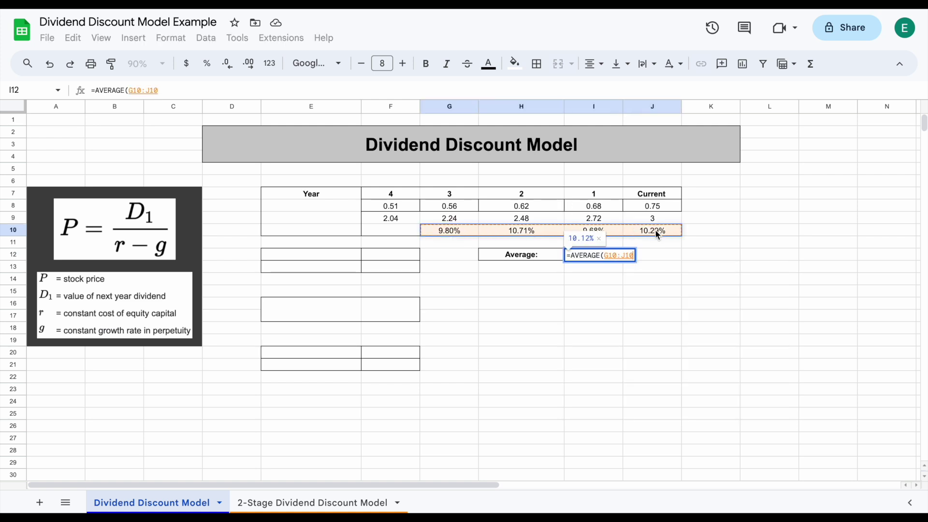
key("Return")
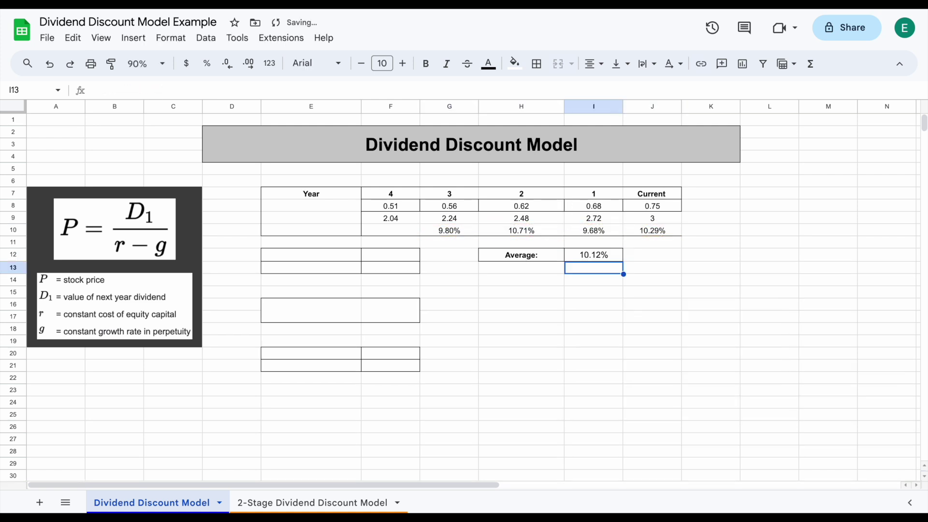
left_click(669, 282)
left_click(615, 258)
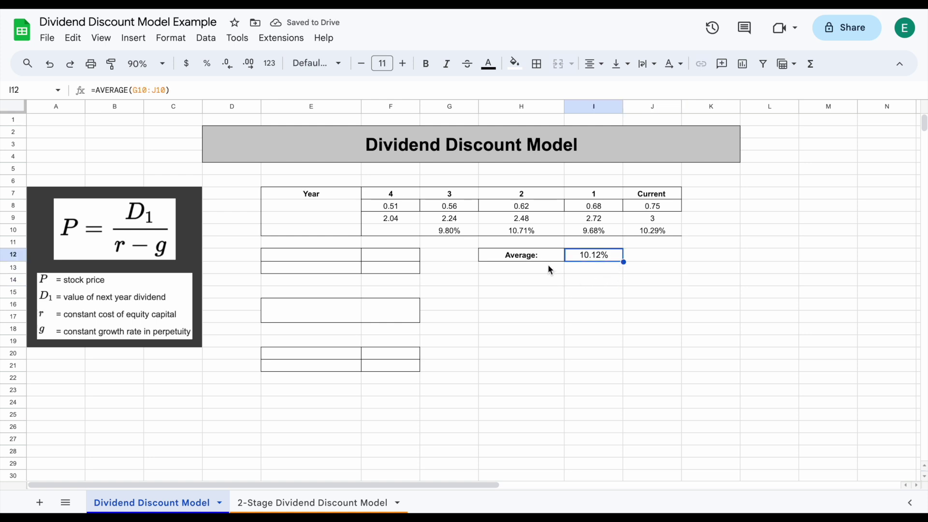
Enter the label "Growth:" in E12, below the dividend history table.
left_click_drag(539, 260, 599, 254)
left_click(613, 254)
left_click(322, 256)
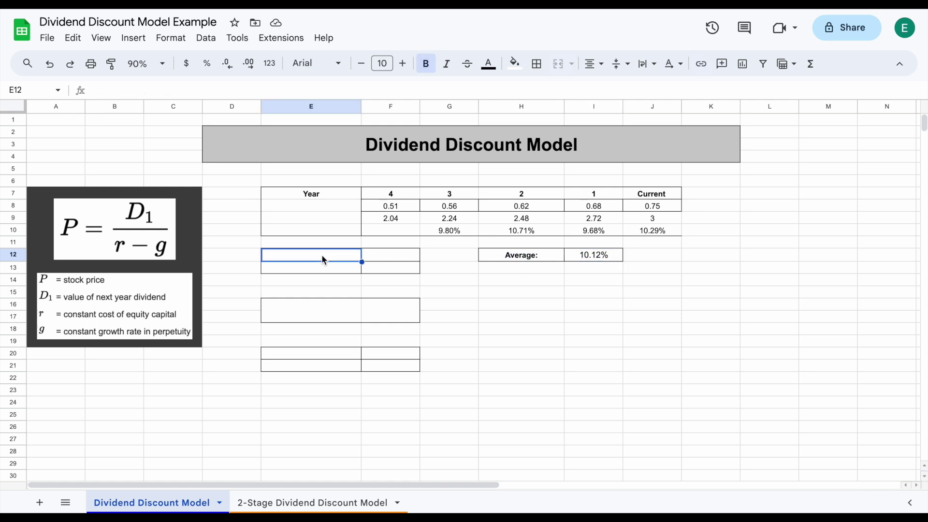
type("Grwoth R")
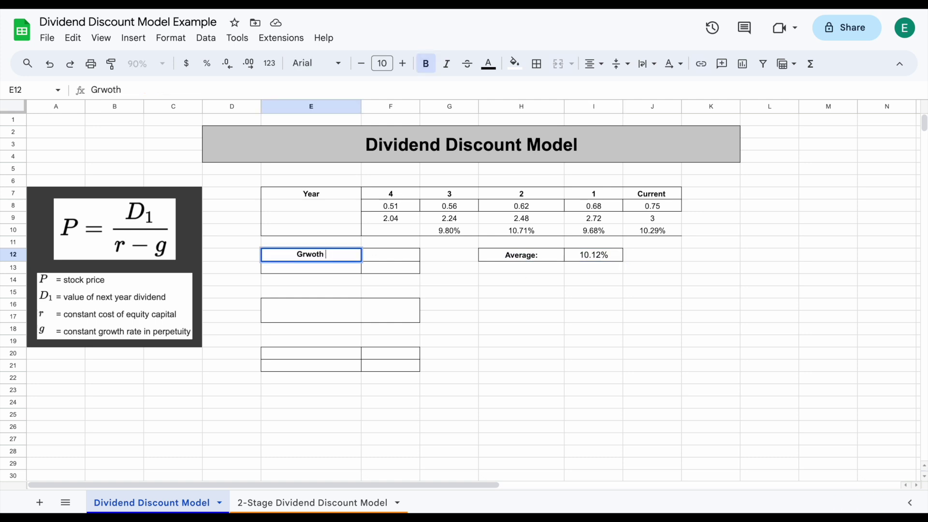
key("BackSpace")
key("BackSpace")
key("BackSpace")
key("BackSpace")
key("BackSpace")
key("BackSpace")
type("owth")
key("BackSpace")
type(":")
key("Return")
Enter the label "WACC/ Discount Rate:" in E13, directly under the growth label.
type("WACC/ Dic")
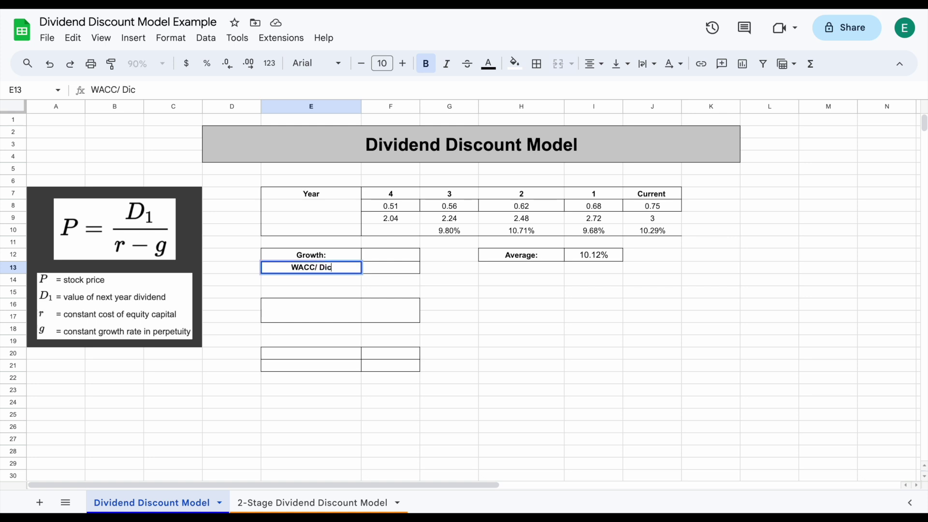
key("BackSpace")
type("scount Rate:")
key("Return")
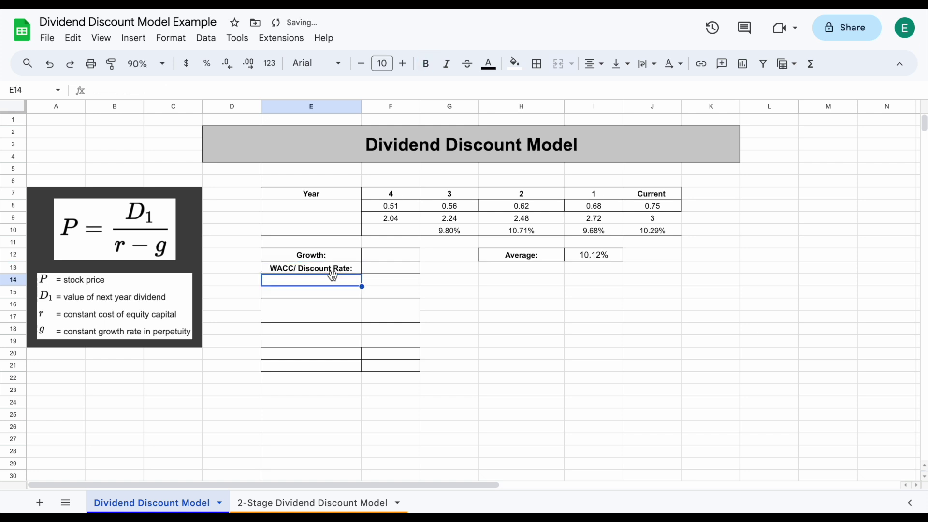
Set the WACC/discount rate in F13 to 9%.
left_click_drag(340, 251, 385, 263)
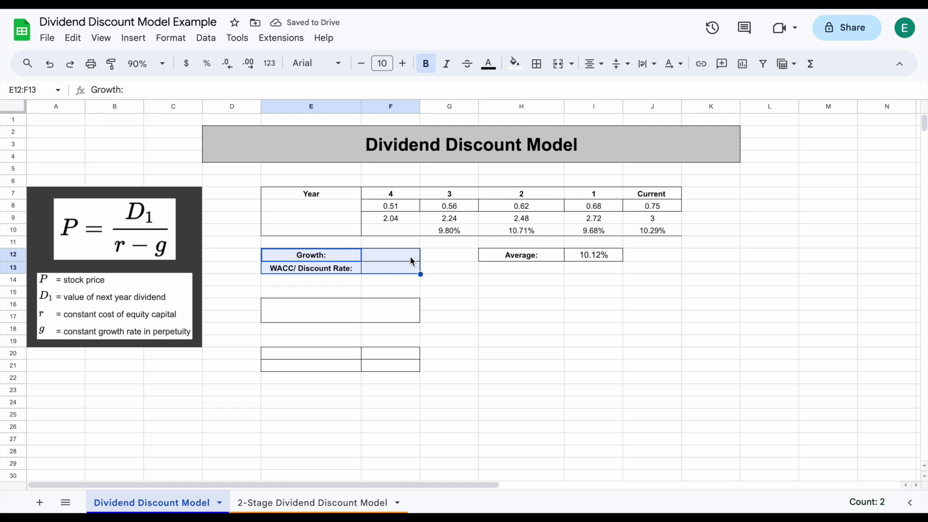
left_click(459, 271)
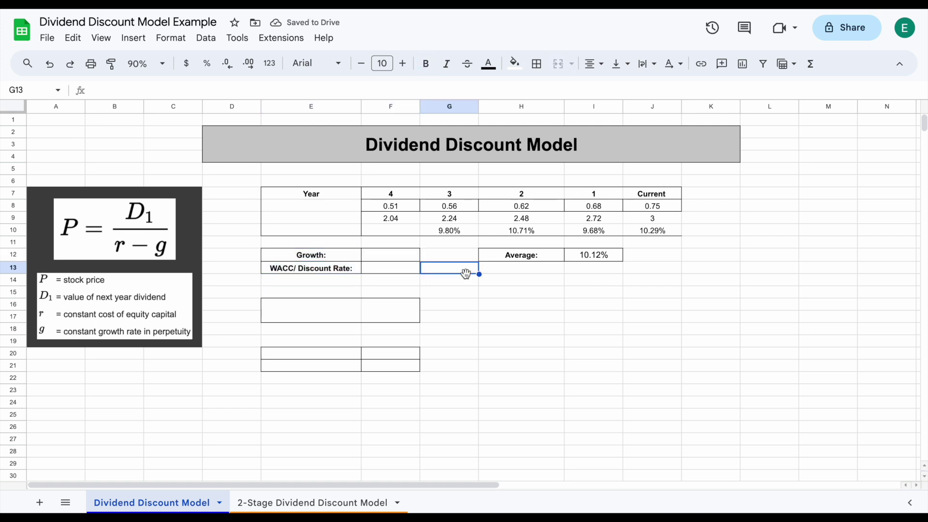
left_click(358, 270)
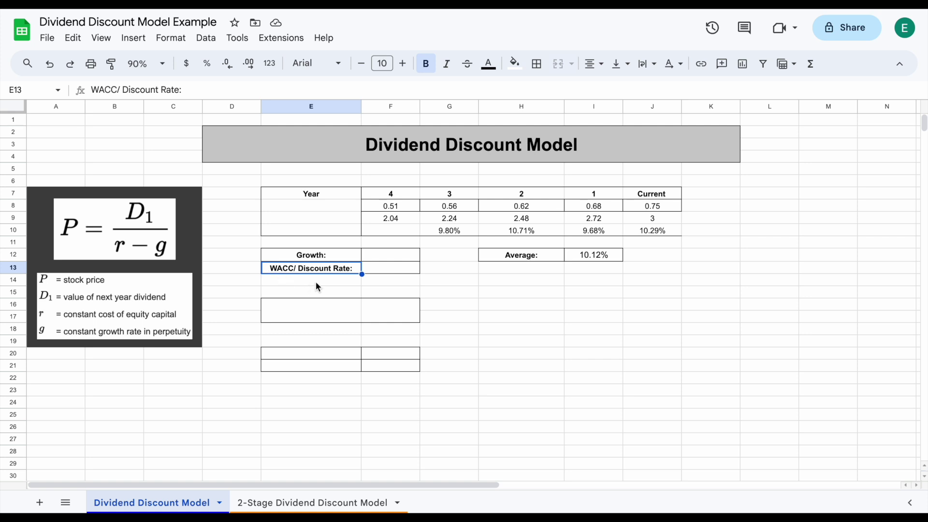
left_click(403, 275)
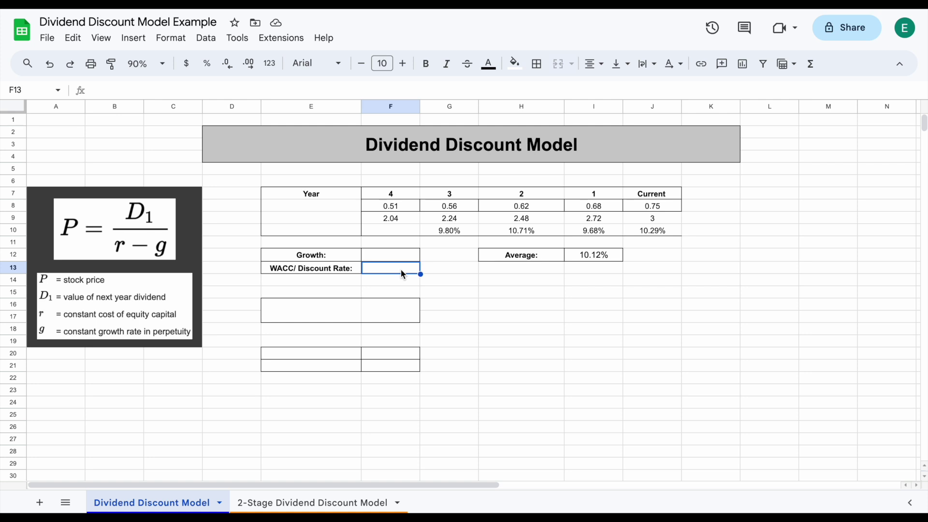
type("9")
key("Return")
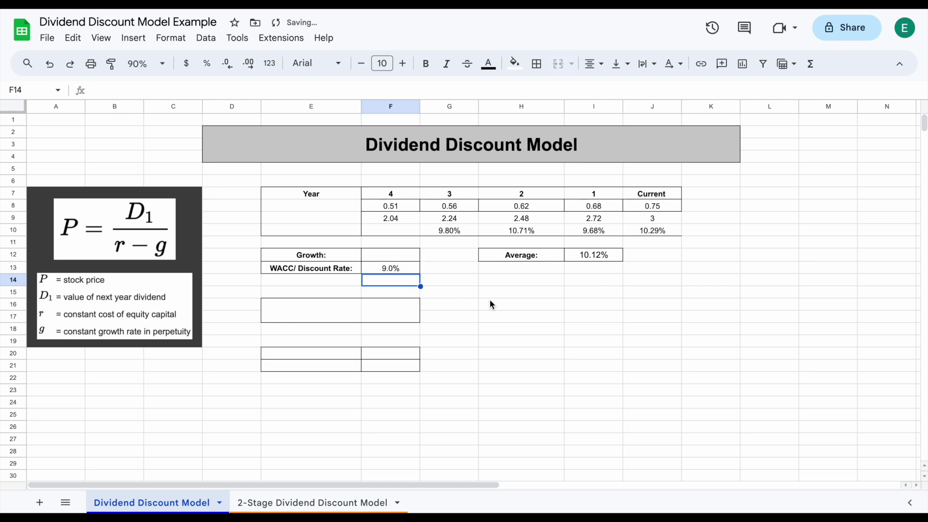
Review the empty growth input in F12 against the yearly growth rates in G10 through J10 and their average in I12.
left_click(540, 302)
left_click_drag(335, 255, 389, 257)
left_click(403, 255)
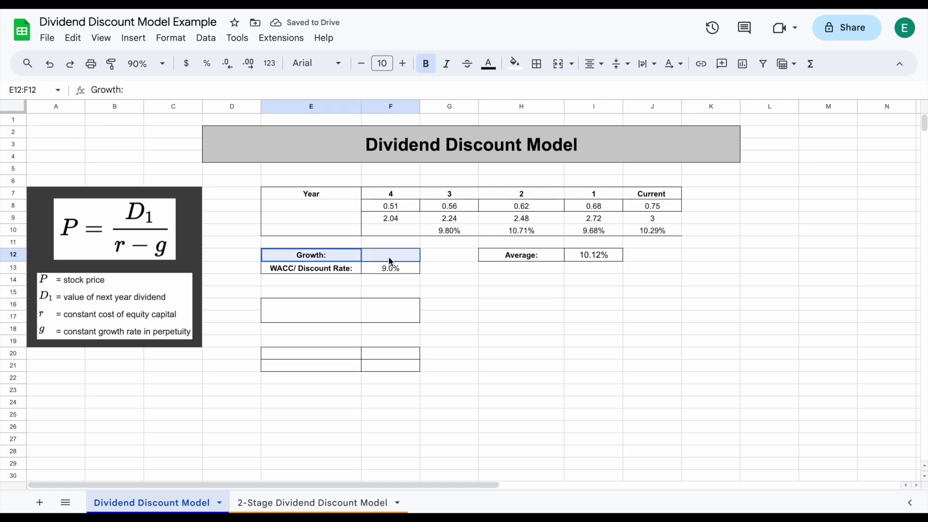
left_click(411, 260)
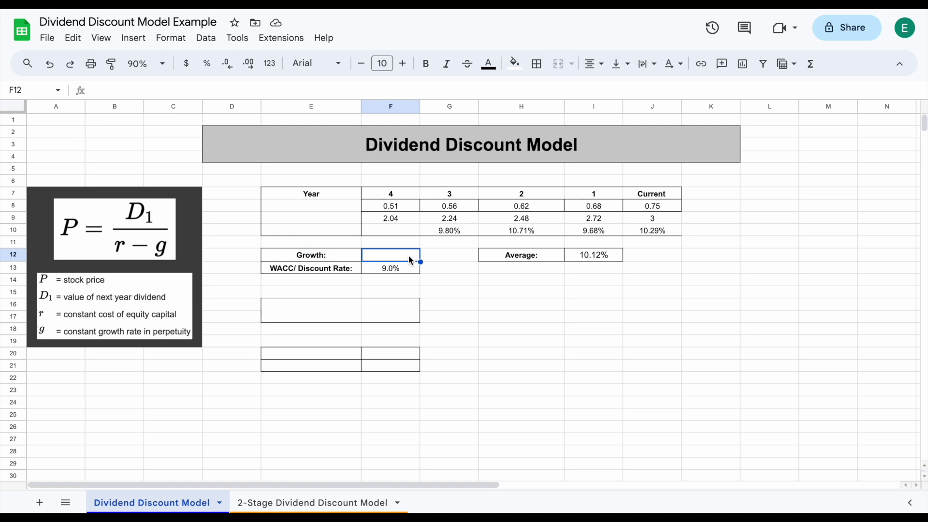
left_click(543, 308)
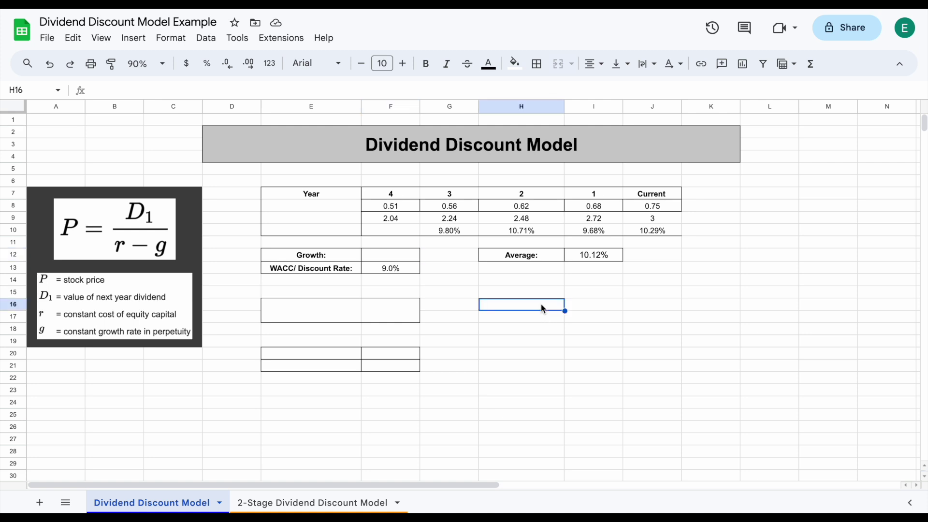
left_click_drag(345, 253, 390, 253)
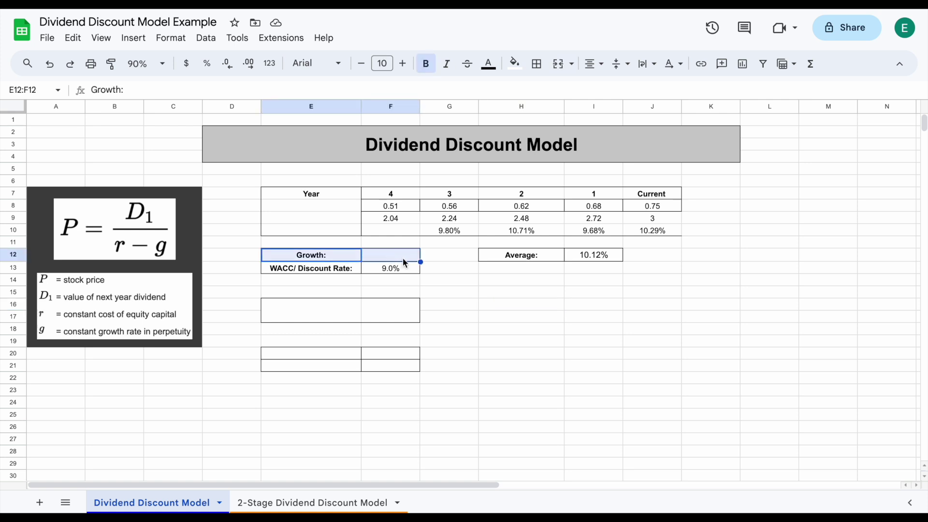
left_click(406, 260)
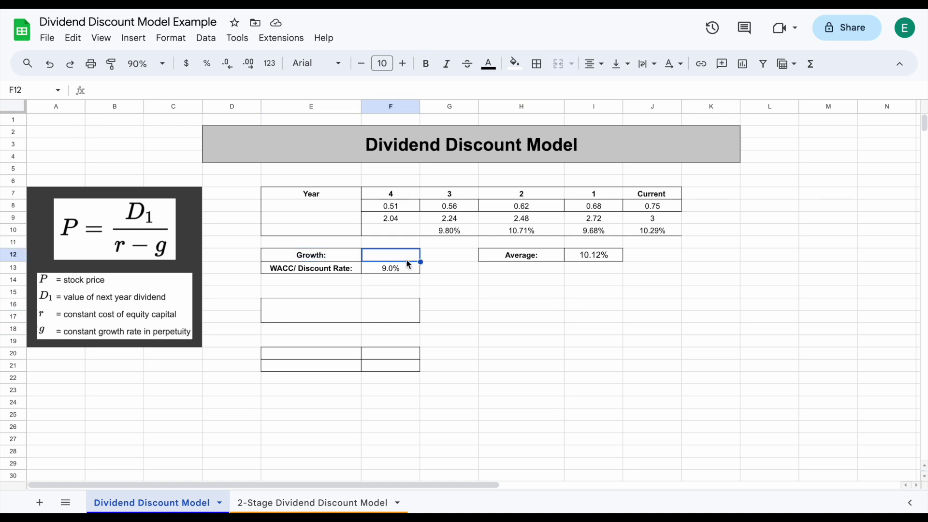
left_click(530, 296)
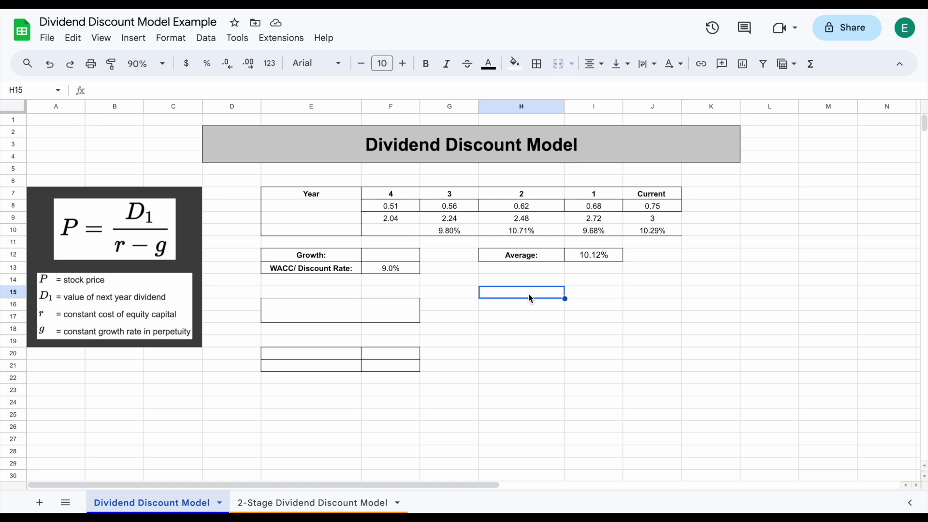
left_click_drag(460, 230, 634, 232)
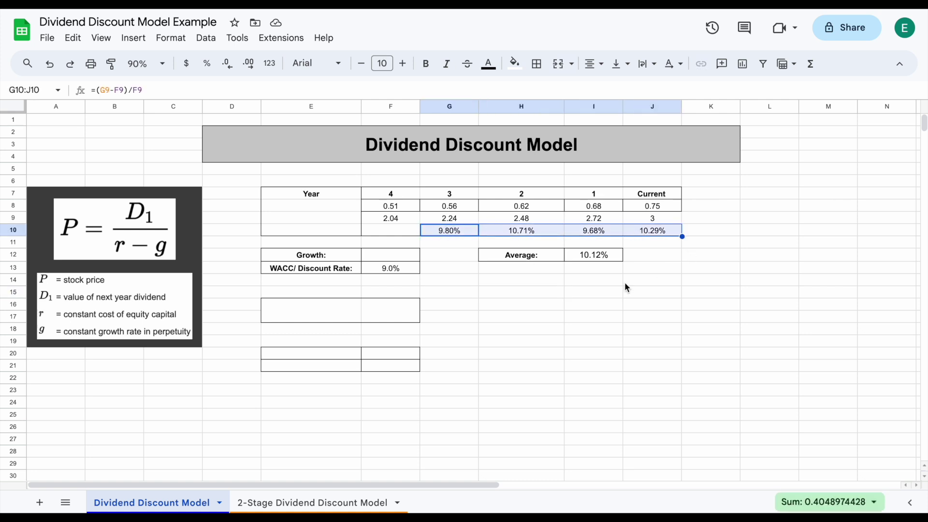
left_click_drag(542, 254, 611, 255)
left_click(616, 257)
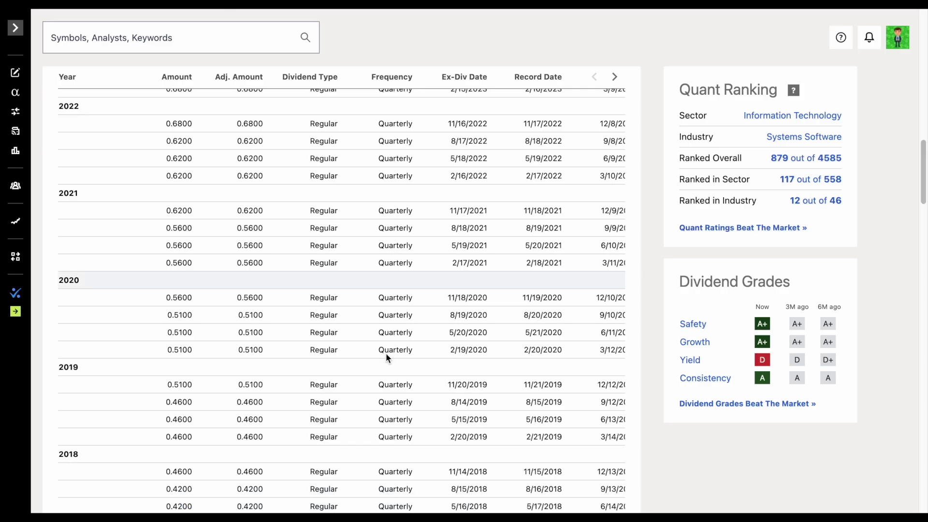
Switch to Microsoft's Seeking Alpha dividend page and show the Dividend History chart over 10 years.
scroll(393, 367, "up", 15)
scroll(393, 367, "down", 3)
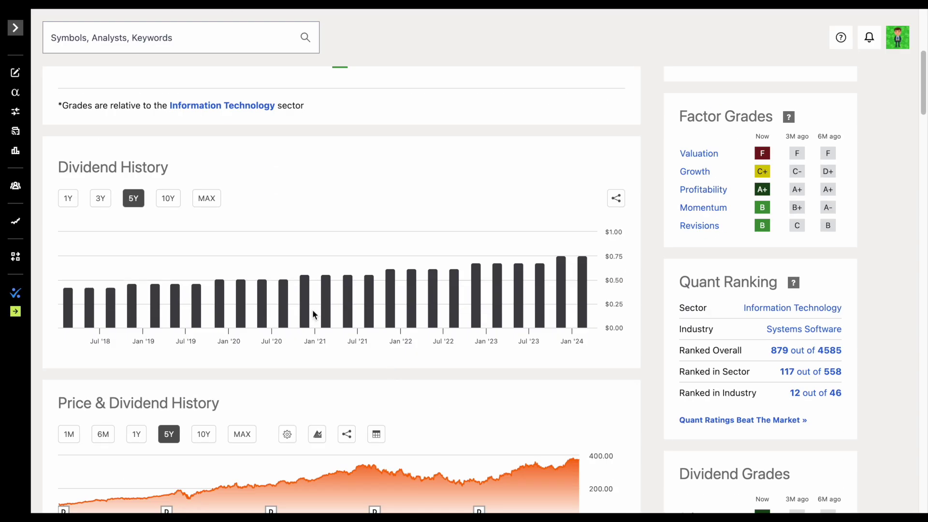
left_click(171, 204)
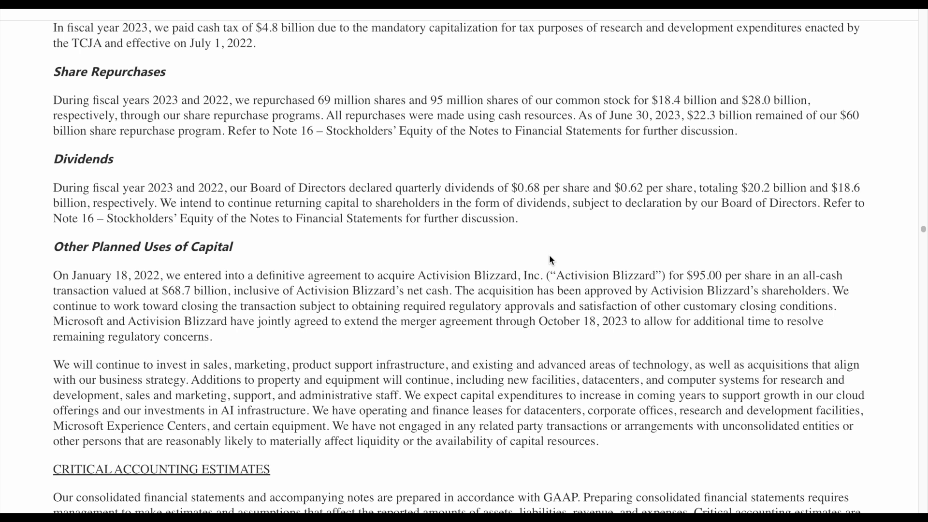
Examine the Dividends section of Microsoft's annual report for the declared quarterly dividends and the total amounts paid.
scroll(550, 256, "up", 1)
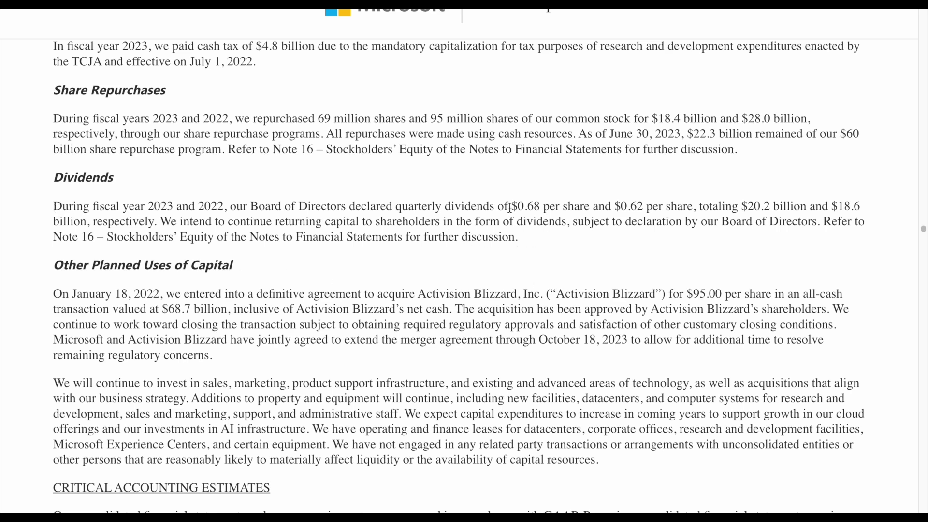
left_click_drag(510, 208, 862, 208)
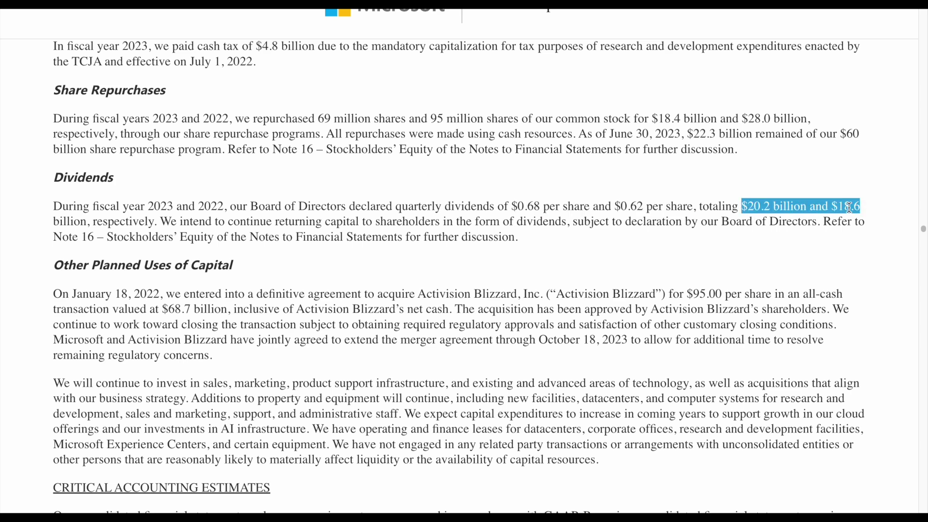
left_click(467, 274)
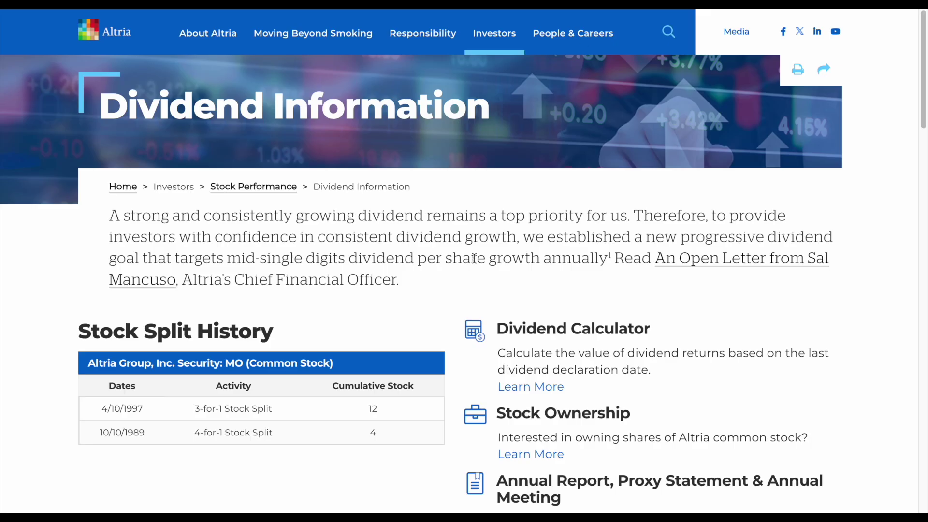
Read Altria's annual dividend growth goal on its Dividend Information page and the payout ratio target in its 2022 Annual Report.
scroll(465, 292, "down", 1)
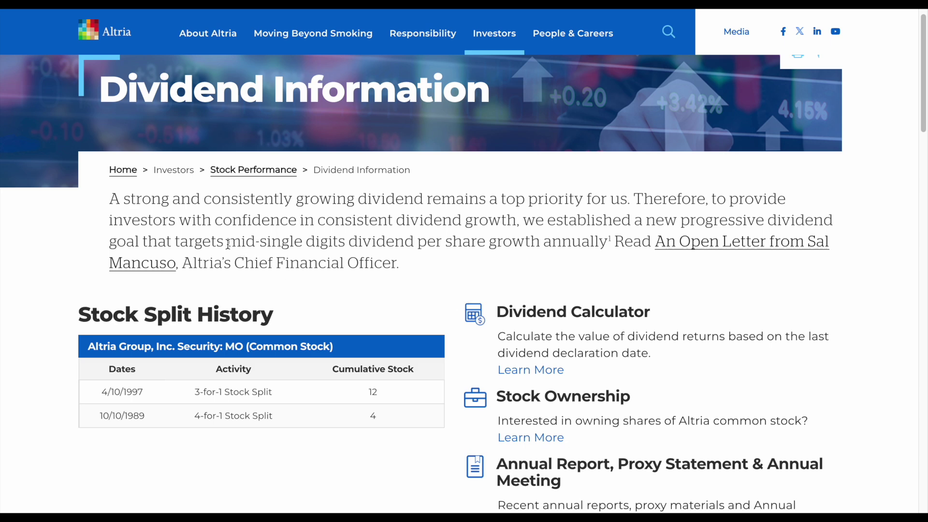
left_click_drag(227, 243, 608, 245)
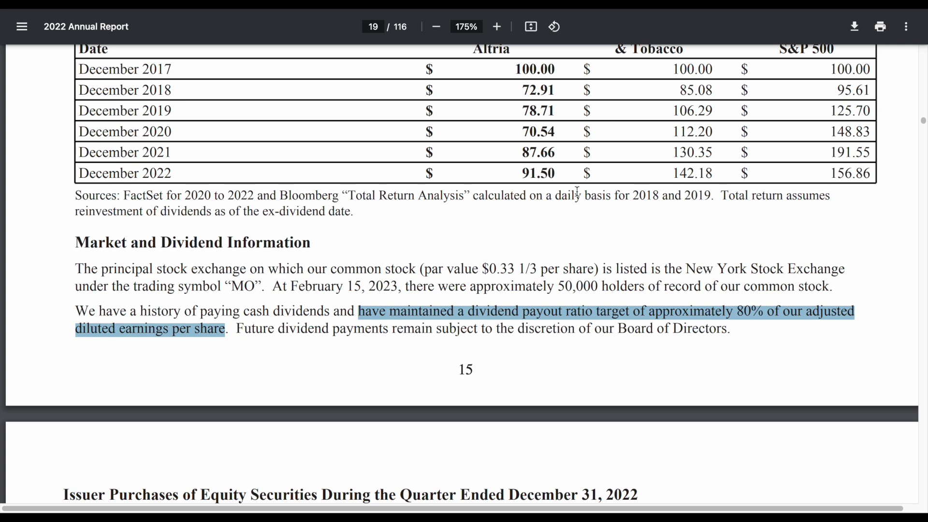
left_click(747, 351)
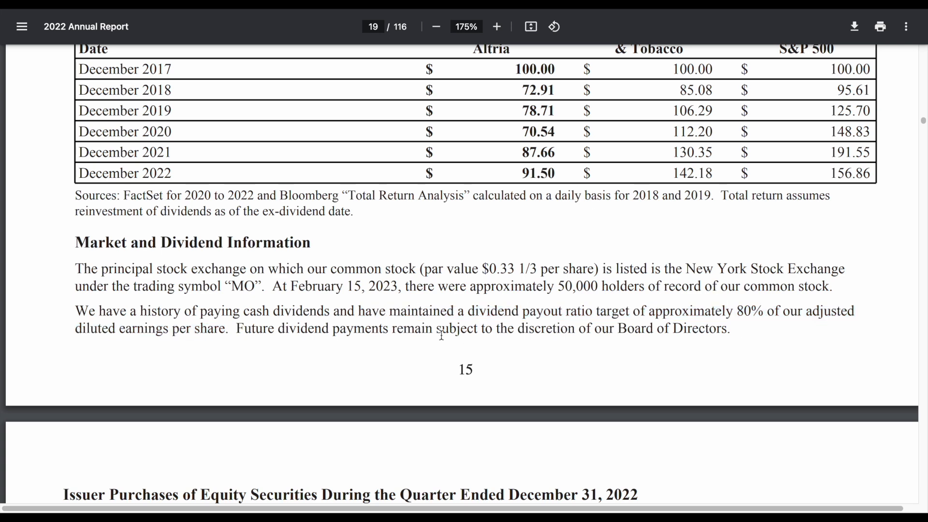
left_click_drag(358, 311, 853, 313)
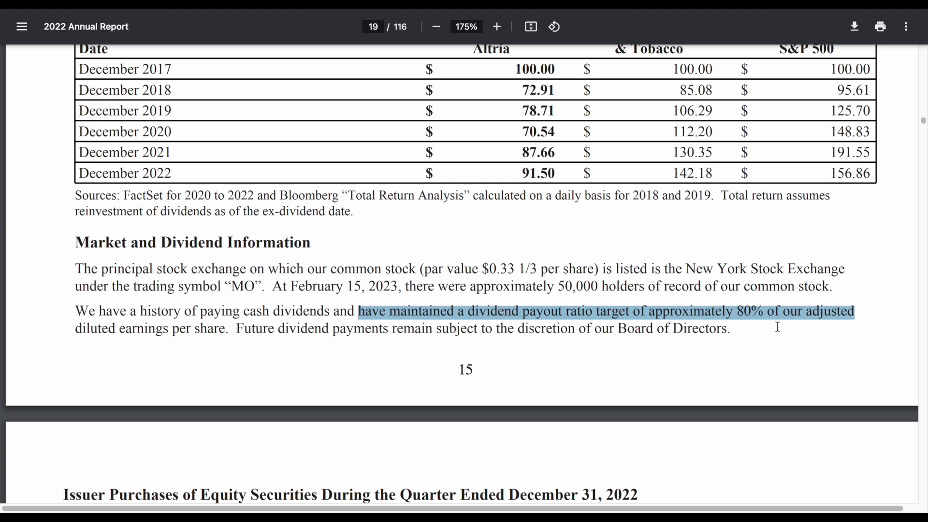
left_click_drag(72, 330, 227, 330)
left_click(310, 375)
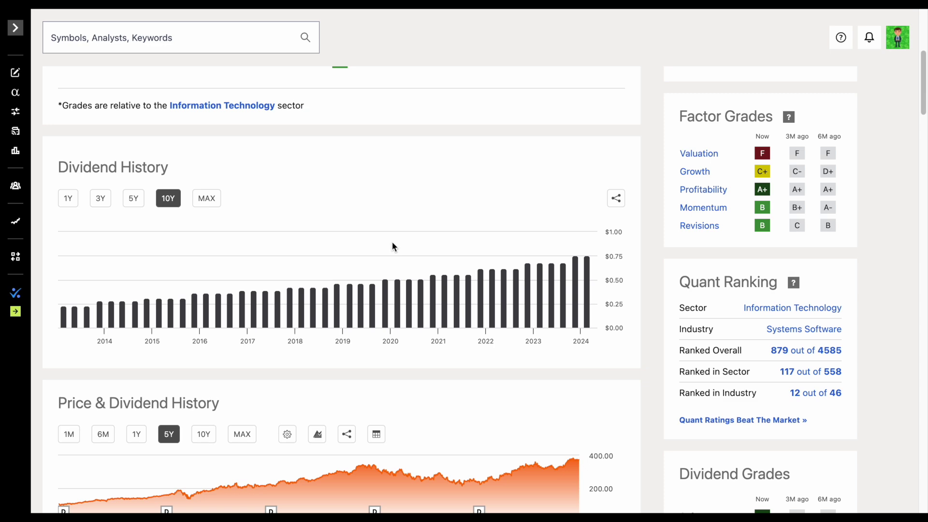
Open Microsoft's Dividend Growth grades on Seeking Alpha and compare the growth rates with the spreadsheet's average in I12.
scroll(393, 247, "up", 5)
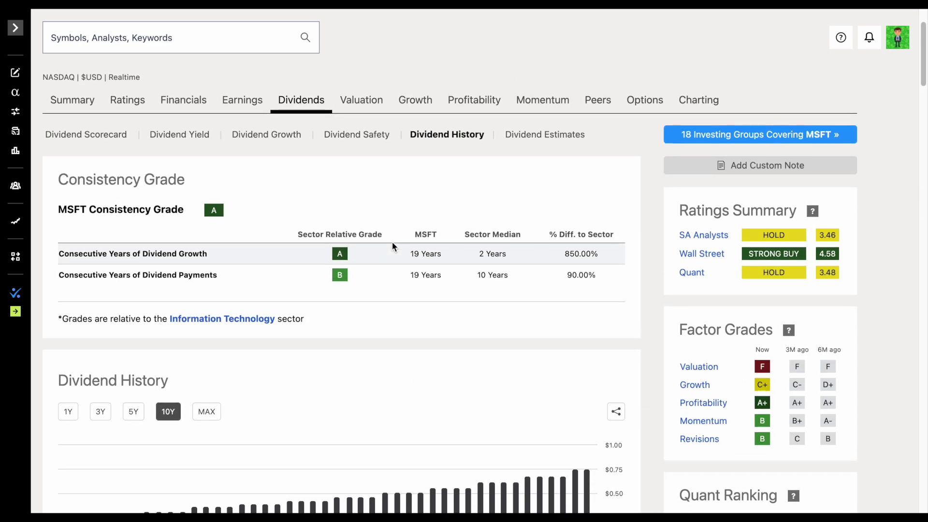
left_click(273, 135)
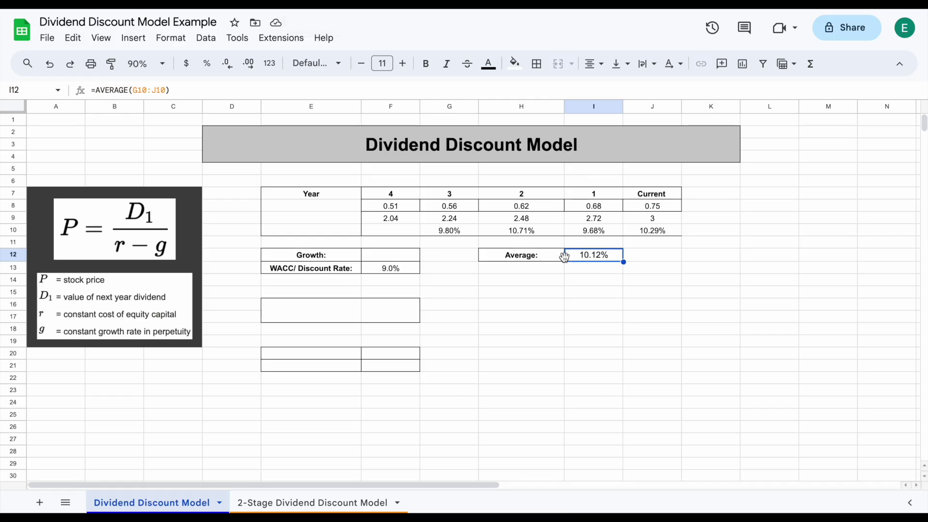
left_click_drag(552, 253, 605, 253)
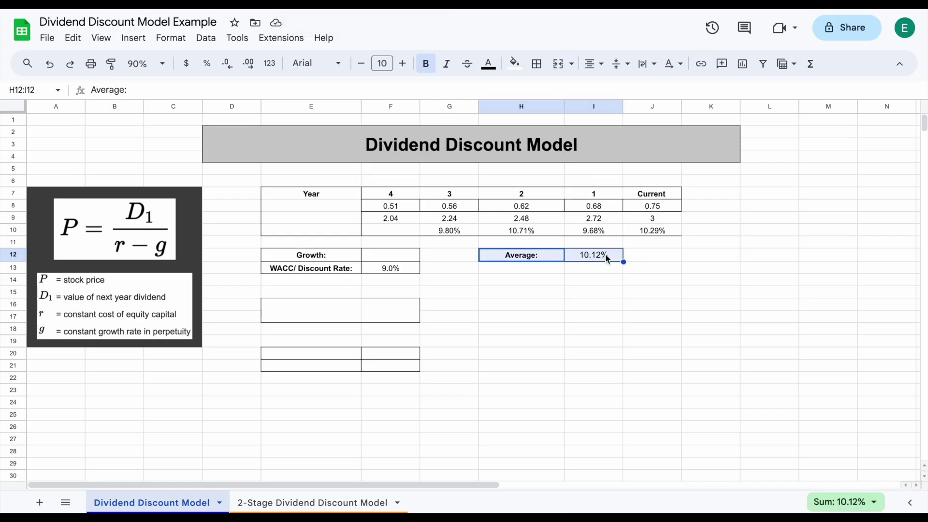
left_click(606, 254)
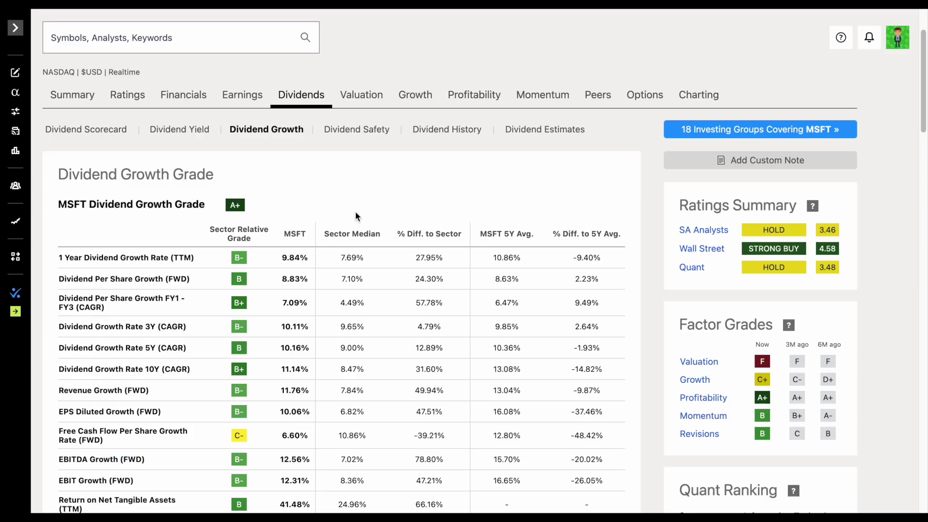
scroll(356, 213, "up", 1)
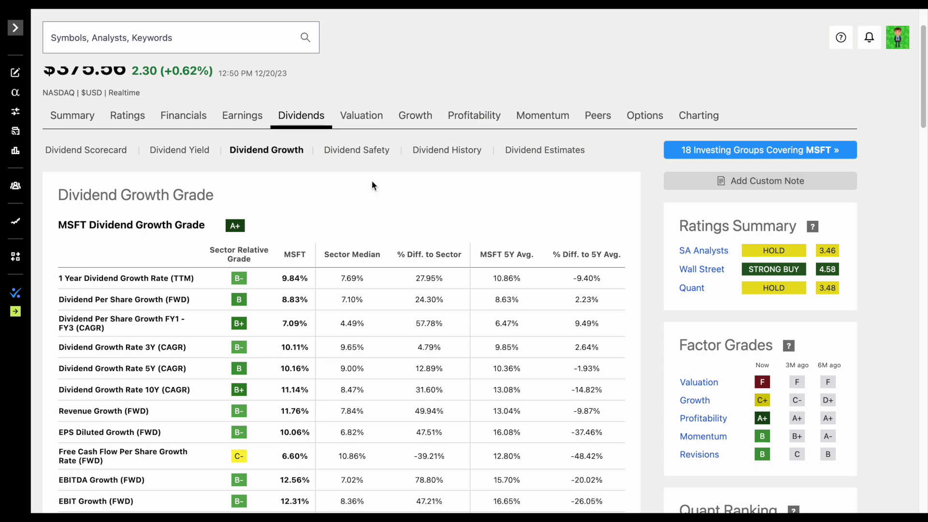
Open Microsoft's Dividend Safety grades and examine the payout, coverage and debt ratios.
left_click(372, 151)
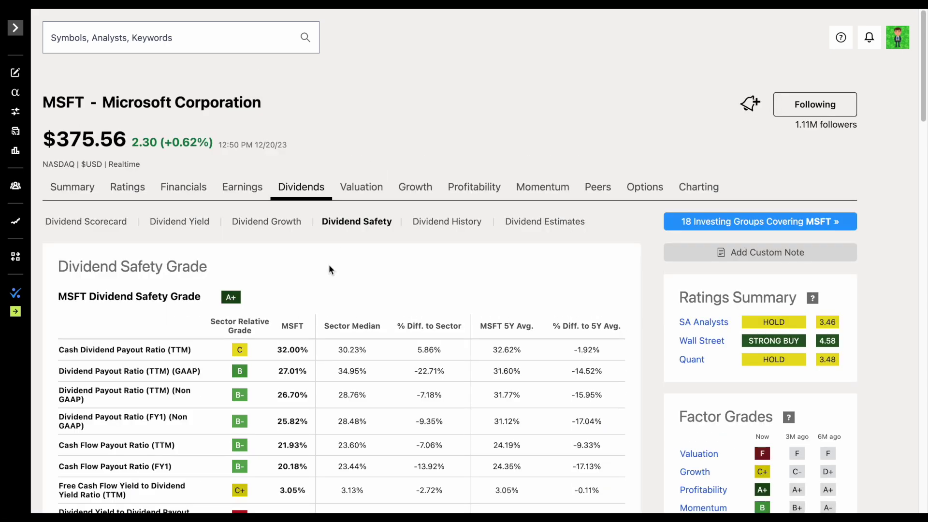
scroll(367, 257, "down", 2)
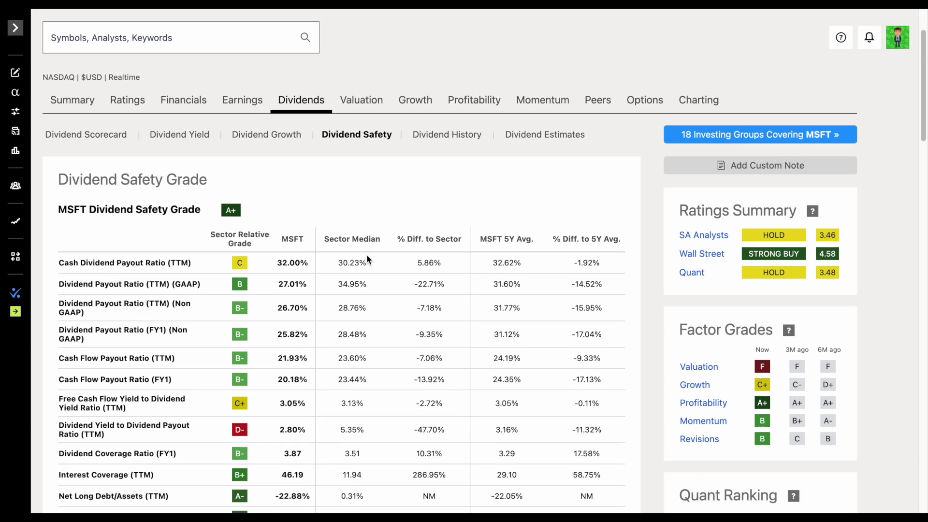
scroll(367, 259, "down", 2)
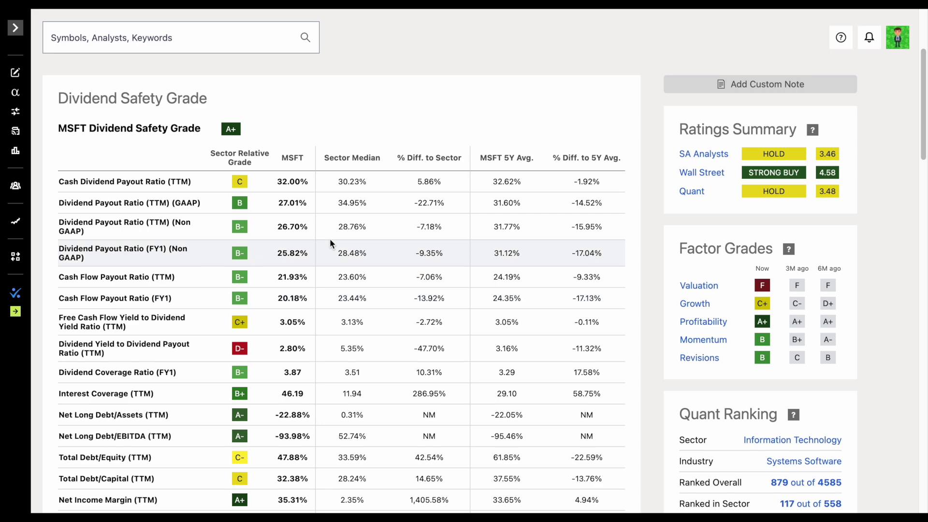
Review Microsoft's dividend payout ratios and open its Summary page to read the forward EPS and dividend rate.
scroll(331, 207, "down", 1)
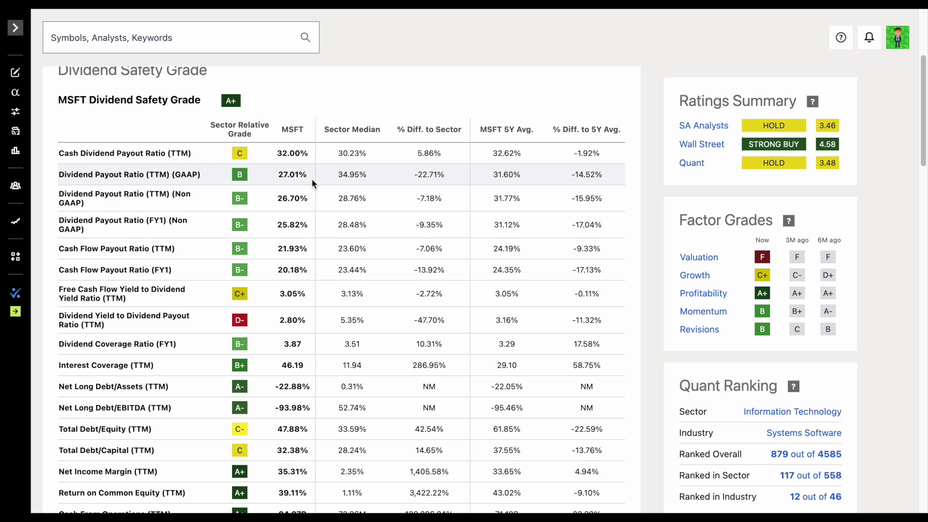
scroll(312, 178, "up", 5)
left_click(73, 147)
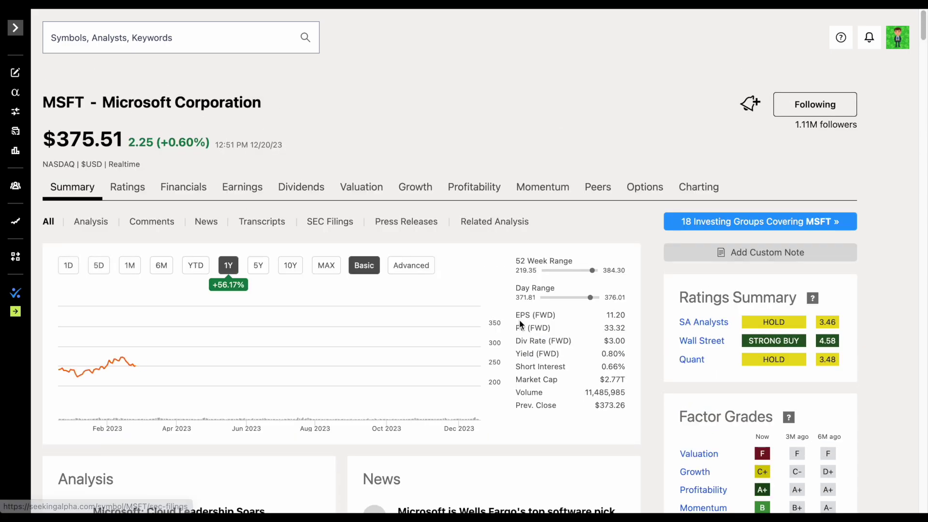
mouse_move(571, 322)
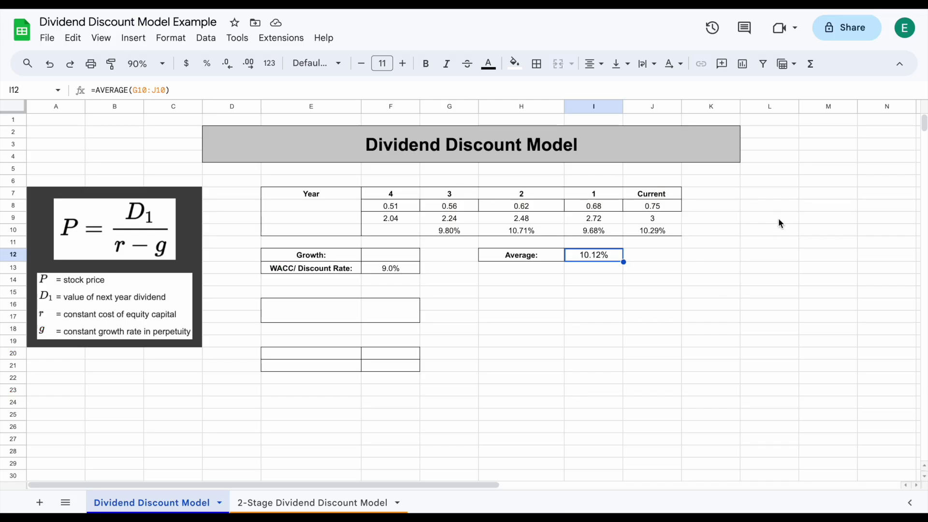
In the spreadsheet, work out the payout ratio as a percentage in spare cell L9 with =3/11.20, and clear the cell.
left_click(770, 218)
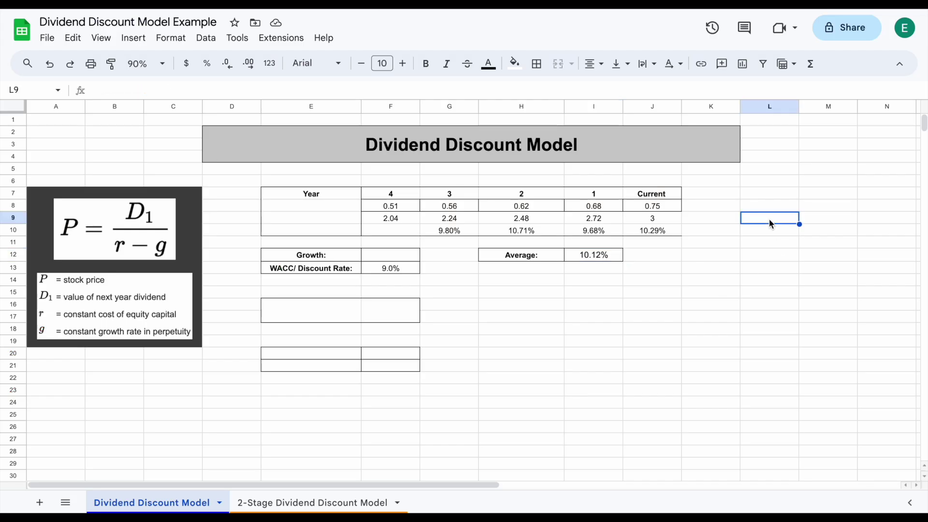
type("=")
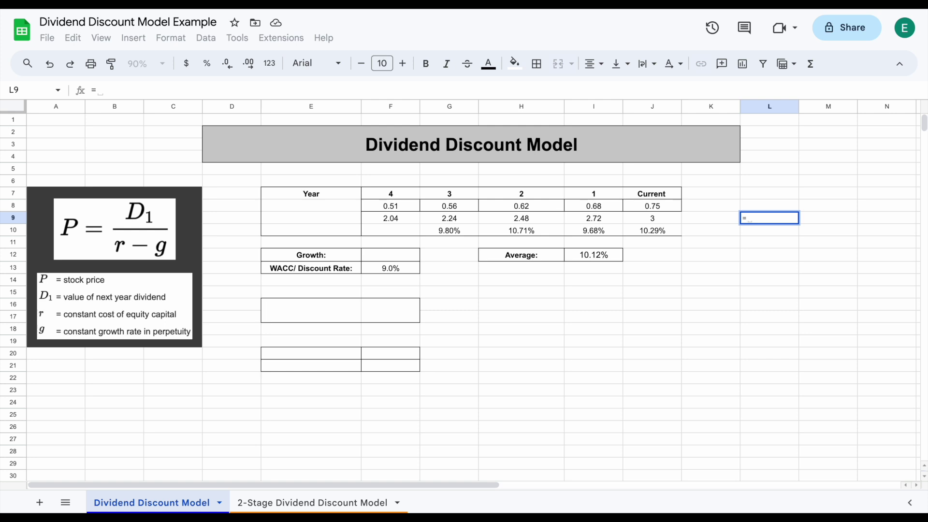
type("3/11.20")
key("Return")
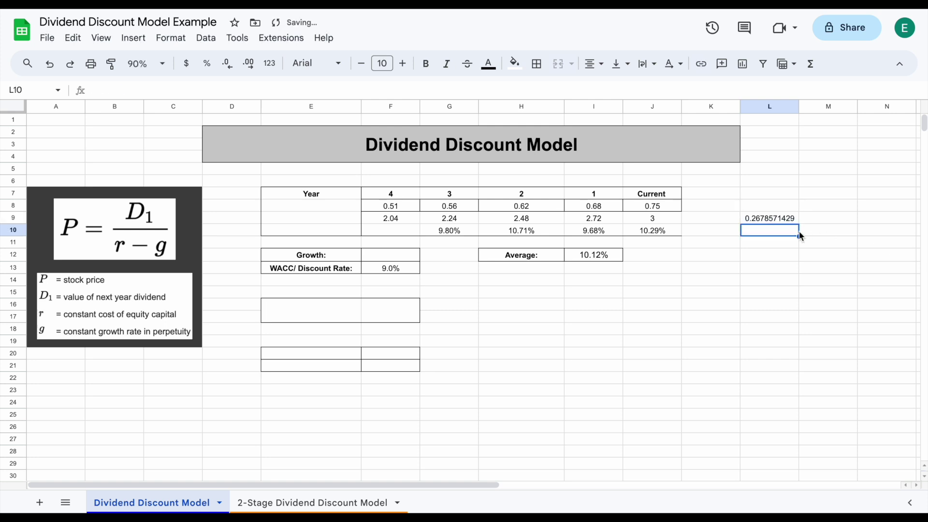
left_click(788, 219)
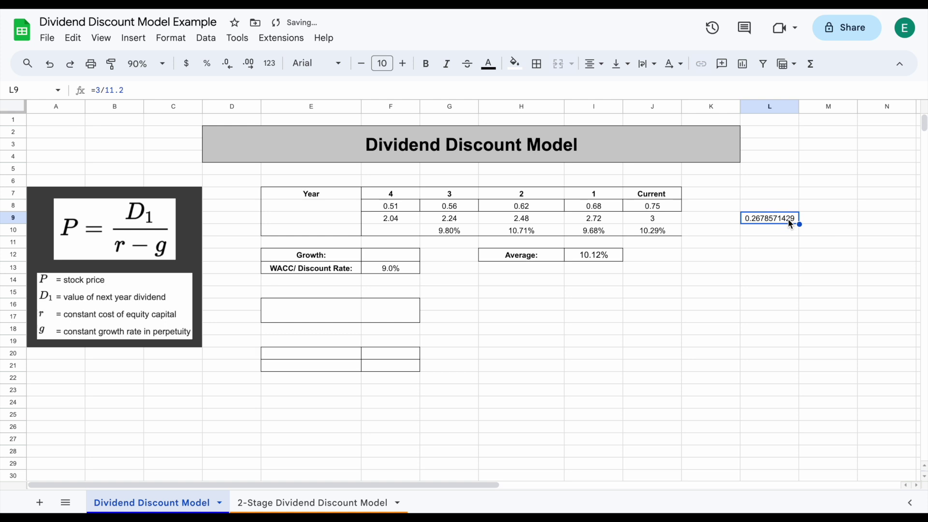
left_click(208, 68)
left_click_drag(782, 205, 781, 241)
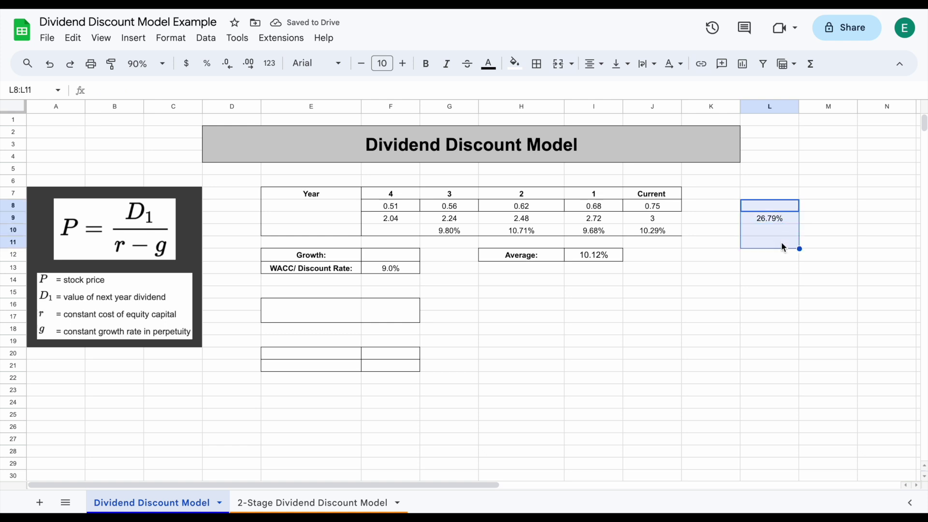
left_click(784, 218)
key("Delete")
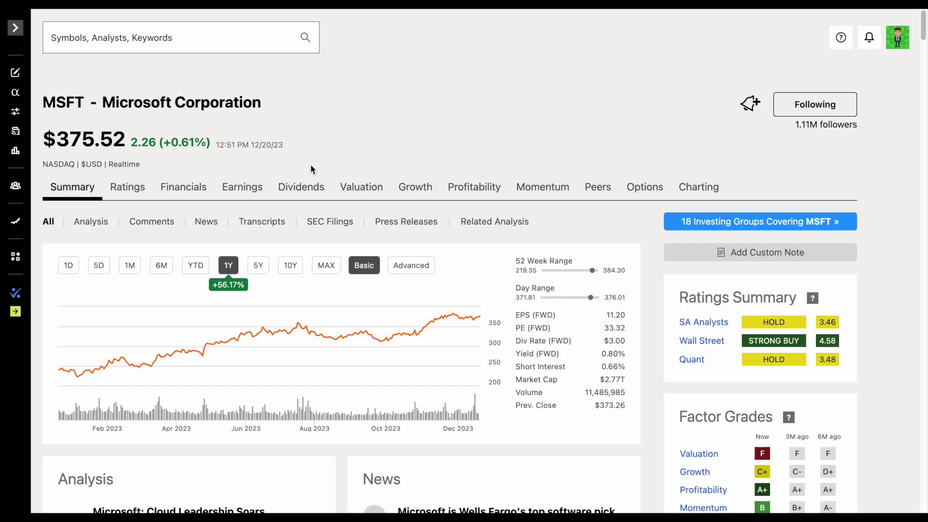
Reopen Microsoft's Dividend Safety grades on Seeking Alpha and examine the payout ratios against the sector median and five-year average.
left_click(310, 193)
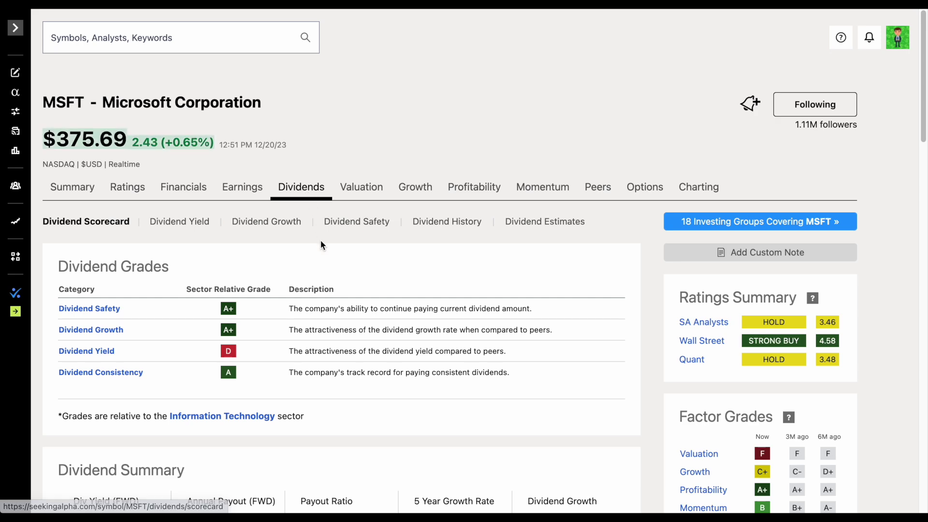
left_click(372, 229)
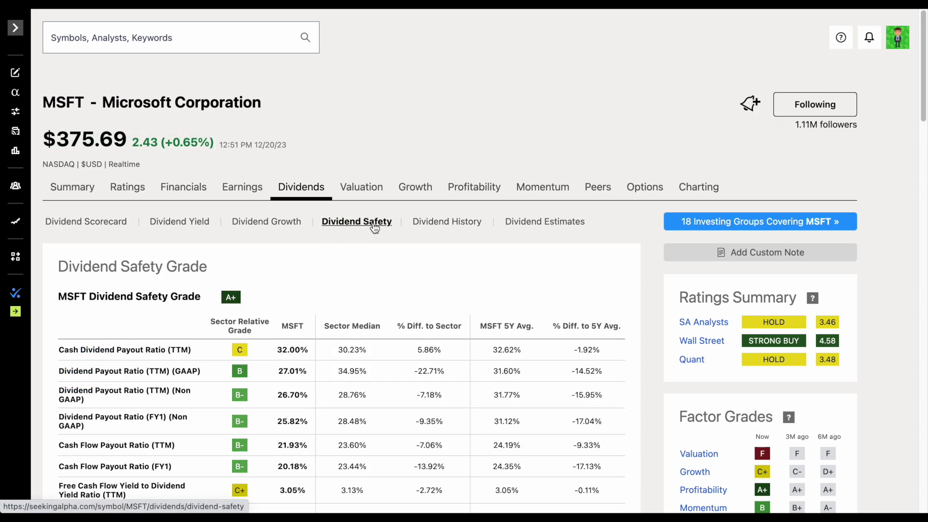
scroll(392, 262, "down", 2)
scroll(380, 175, "down", 2)
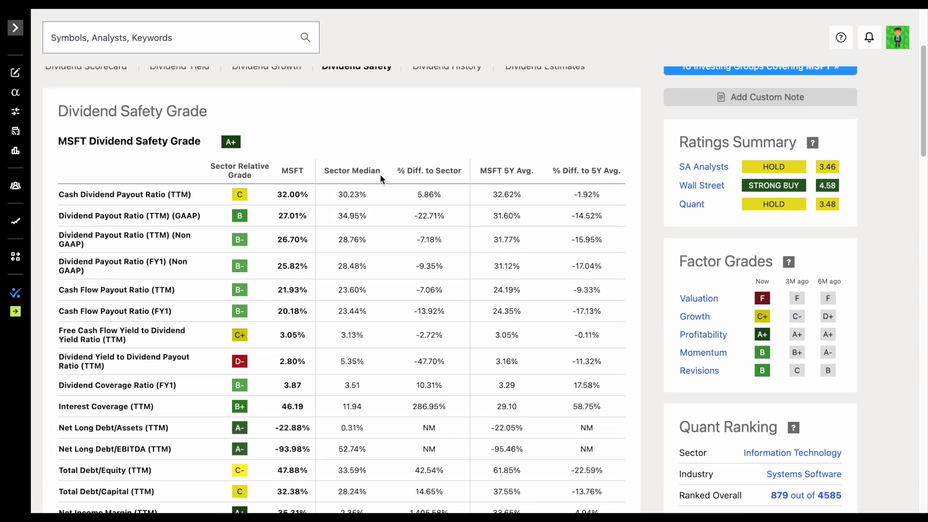
scroll(378, 124, "down", 1)
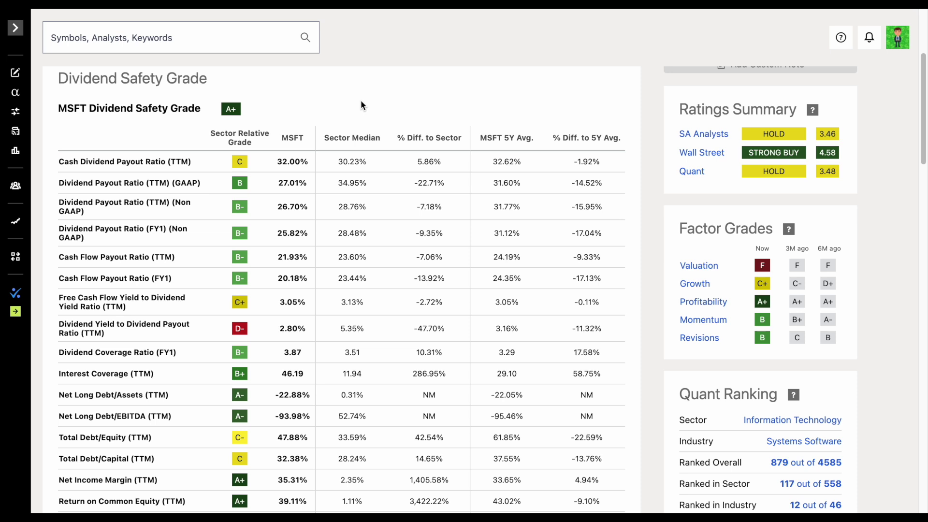
scroll(361, 103, "down", 1)
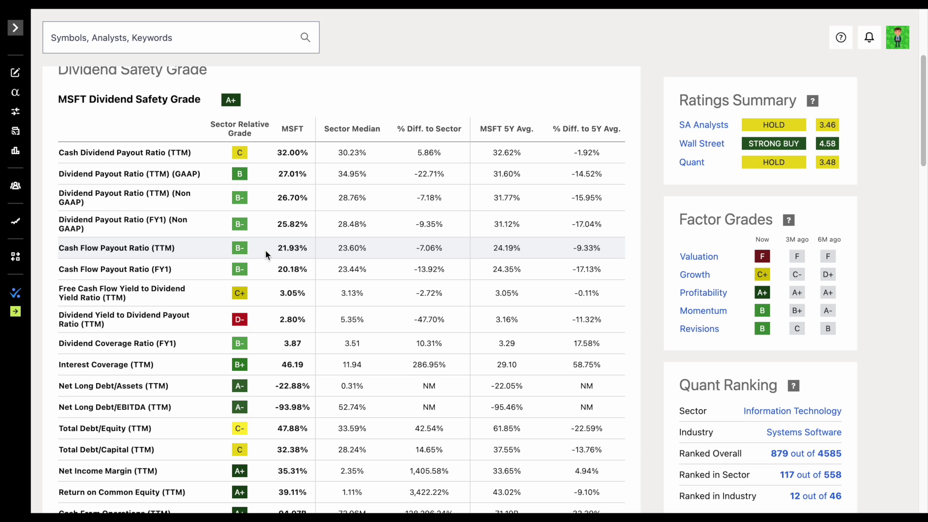
scroll(265, 250, "down", 2)
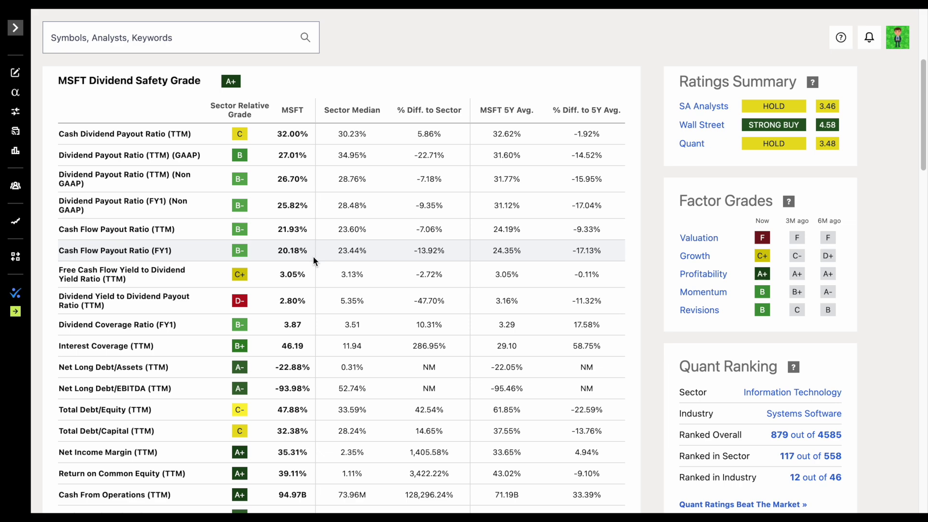
scroll(313, 257, "up", 1)
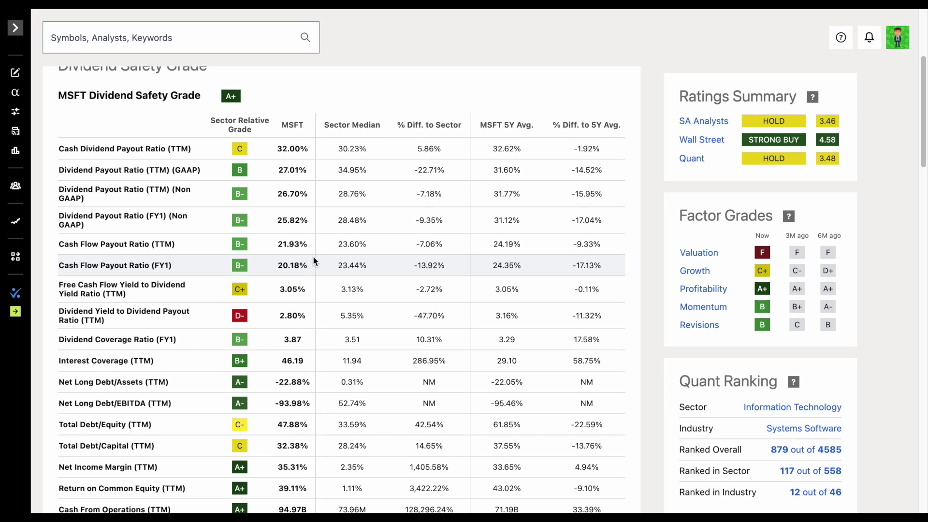
scroll(313, 260, "up", 5)
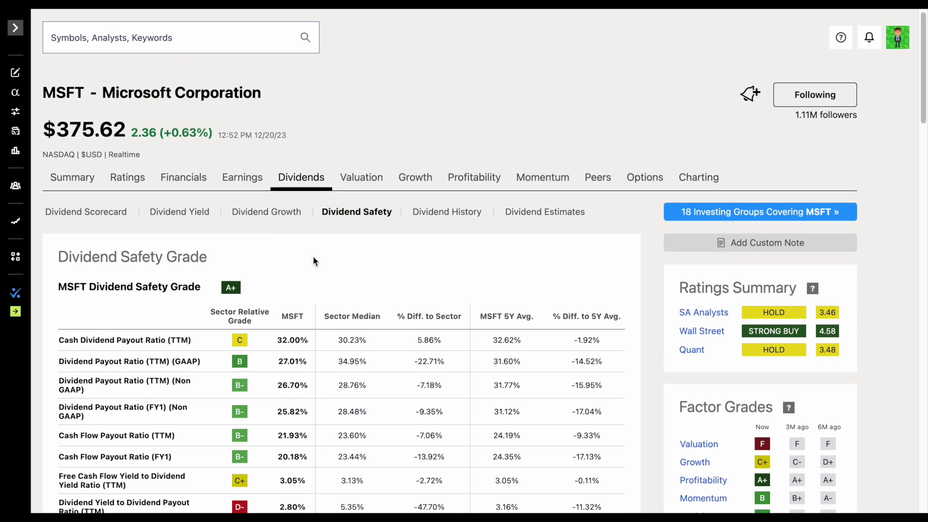
Open Microsoft's annual balance sheet and examine its cash and short-term investments, current liabilities and long-term debt.
left_click(185, 182)
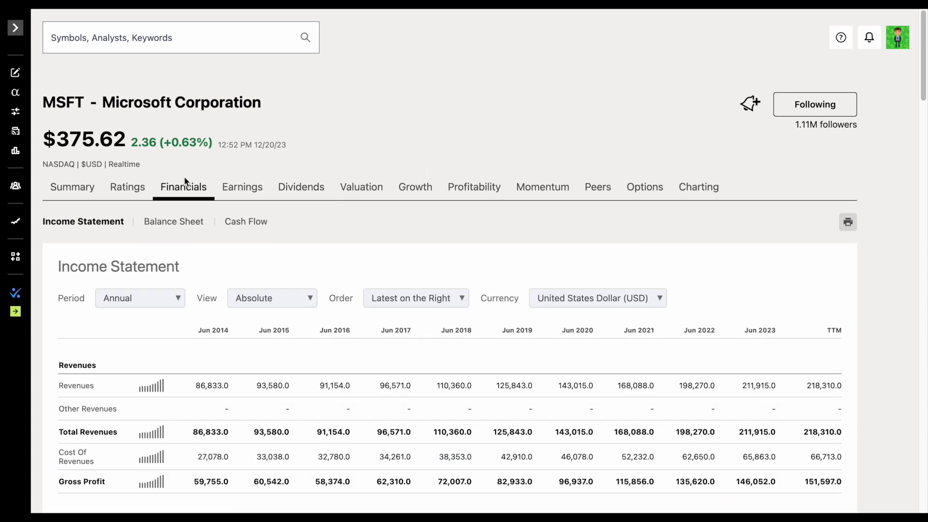
left_click(188, 224)
scroll(250, 234, "down", 4)
left_click(231, 237)
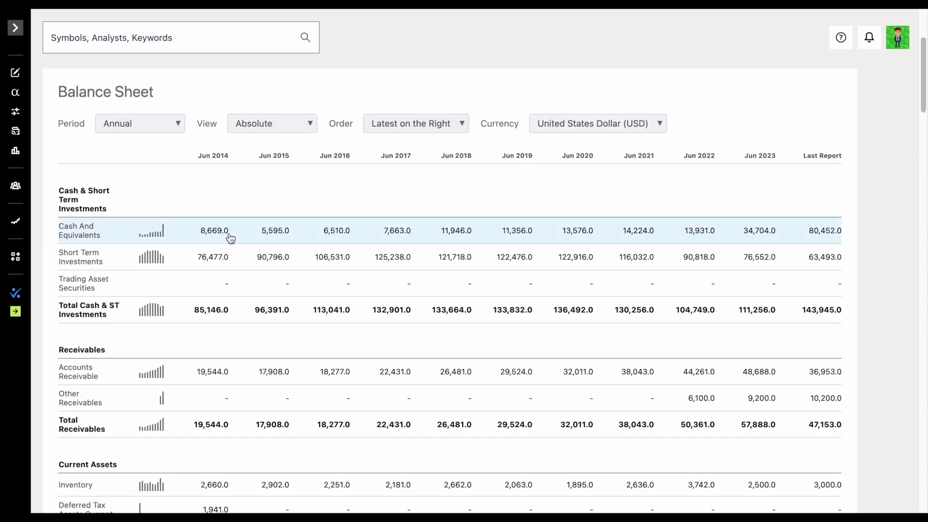
scroll(318, 209, "down", 3)
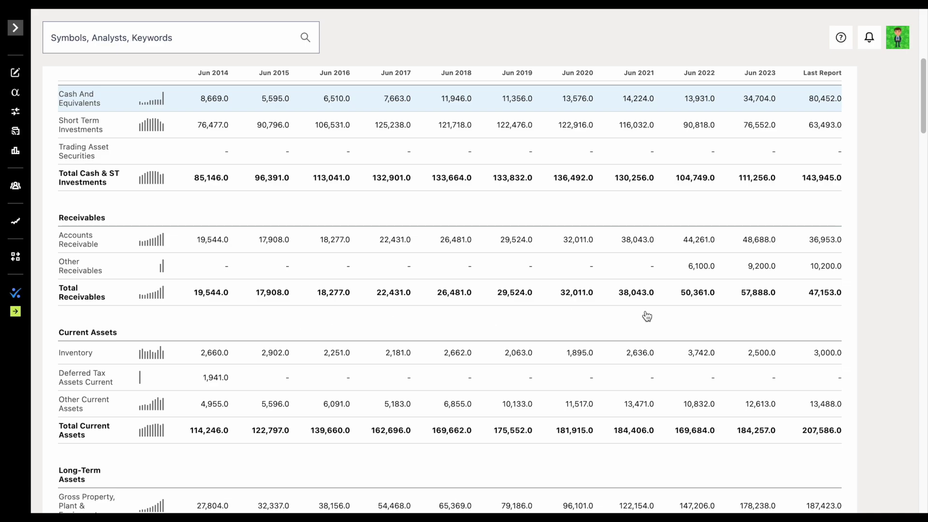
scroll(837, 225, "down", 9)
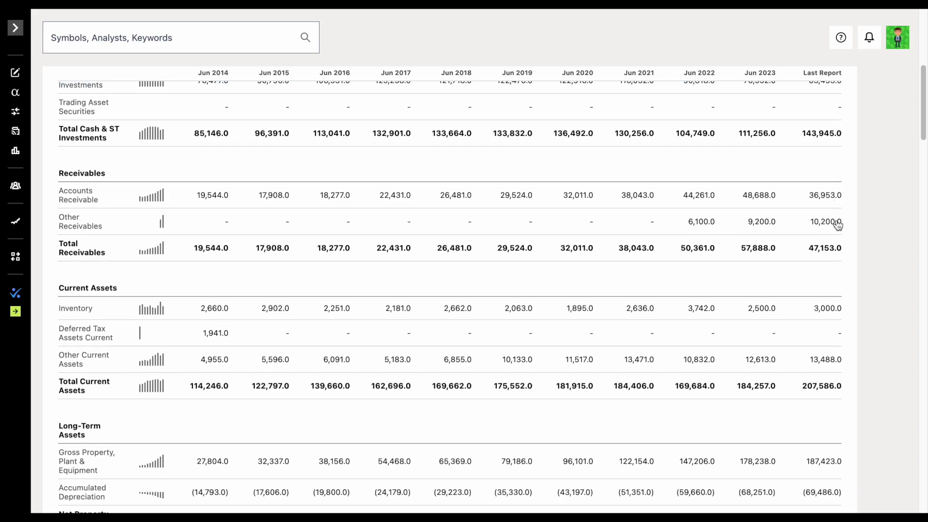
scroll(838, 225, "down", 9)
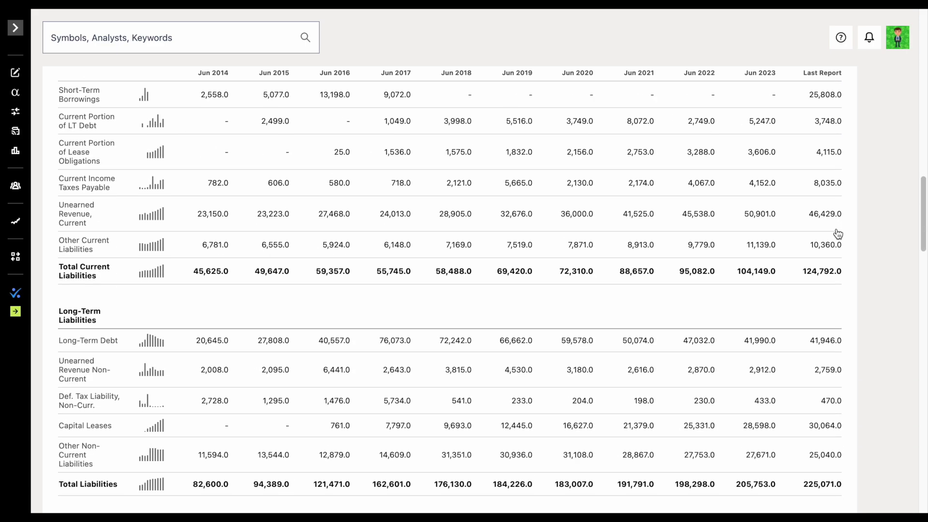
scroll(838, 239, "down", 1)
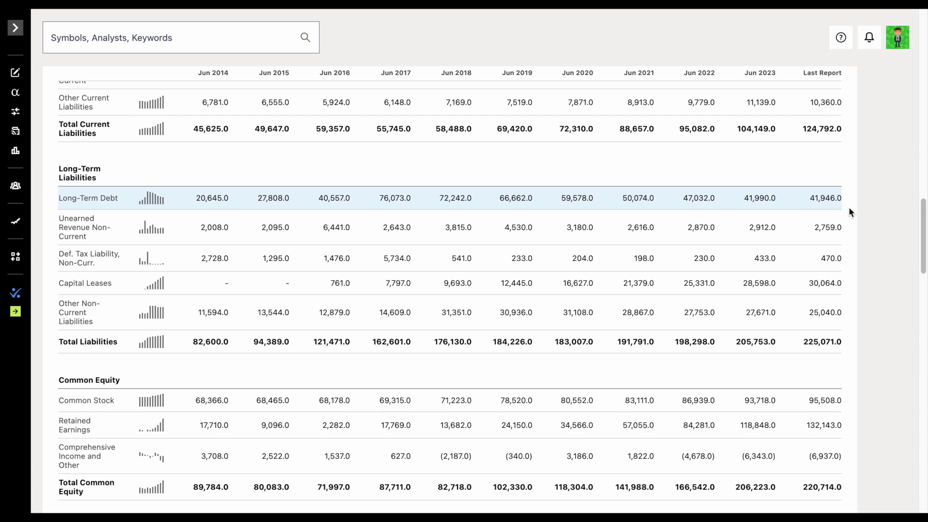
Recheck total cash, short-term investments and total current assets on the balance sheet, and return to Microsoft's Summary page.
scroll(851, 211, "up", 7)
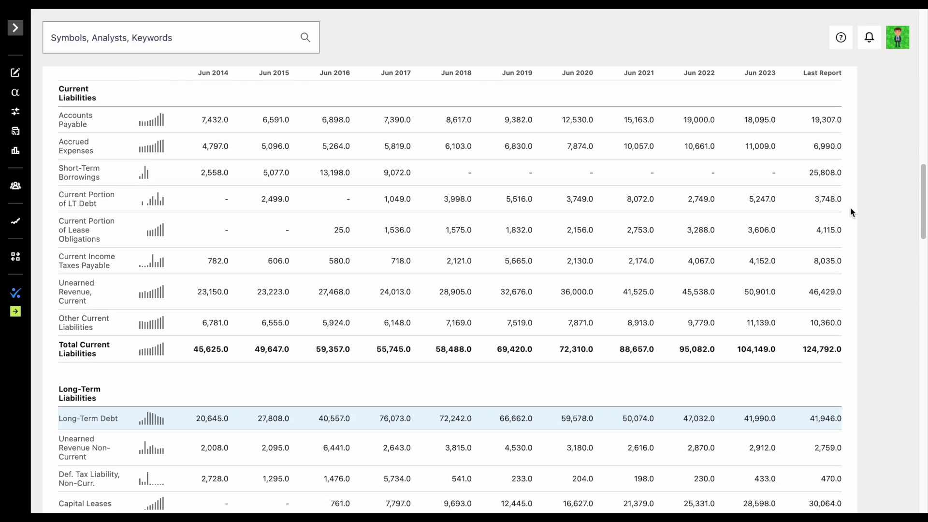
scroll(851, 208, "up", 10)
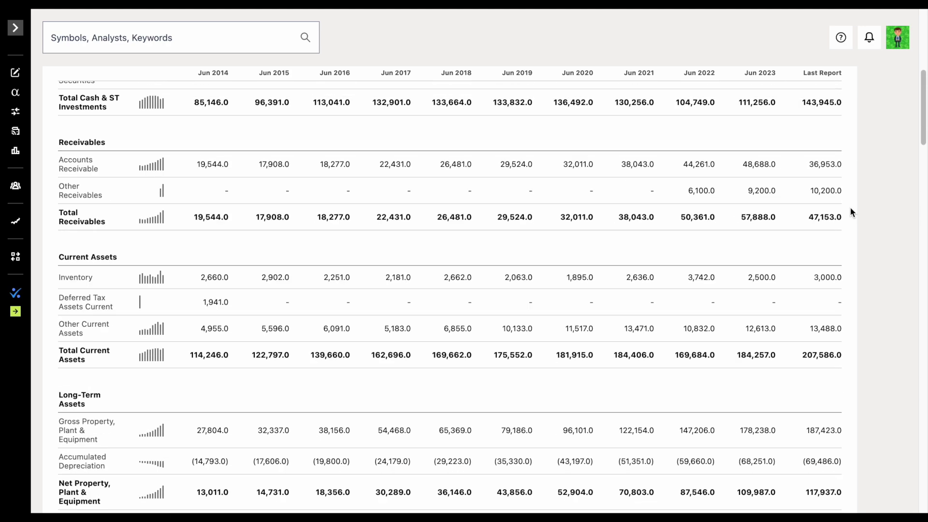
scroll(850, 208, "up", 3)
scroll(851, 208, "down", 2)
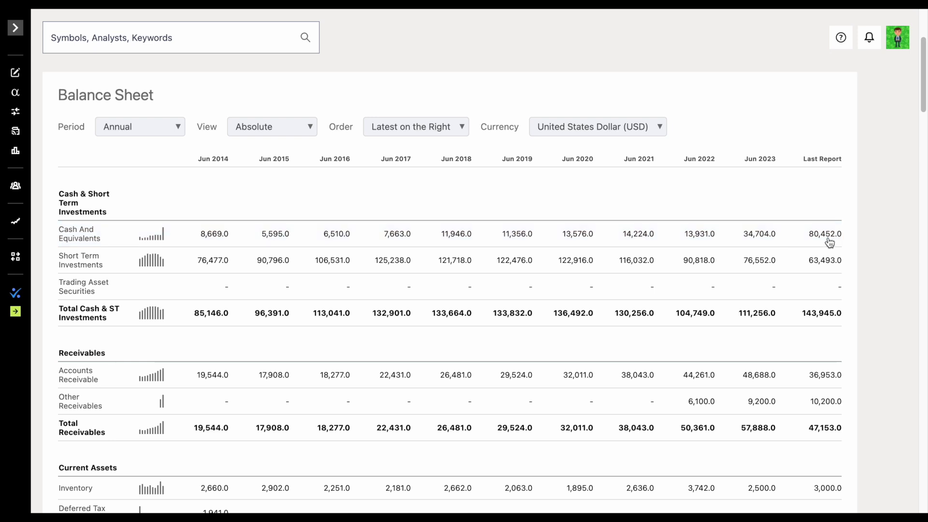
scroll(829, 243, "down", 3)
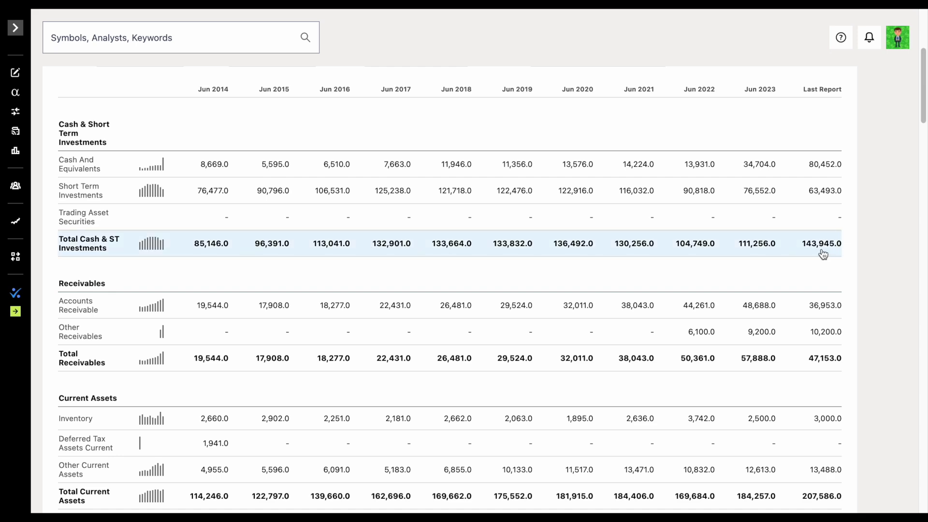
scroll(823, 255, "down", 5)
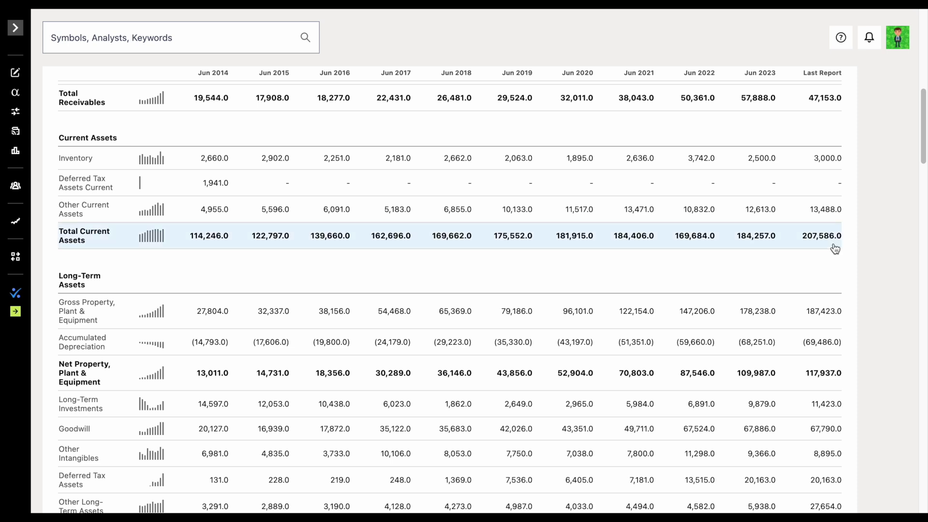
scroll(861, 279, "up", 8)
scroll(861, 279, "up", 2)
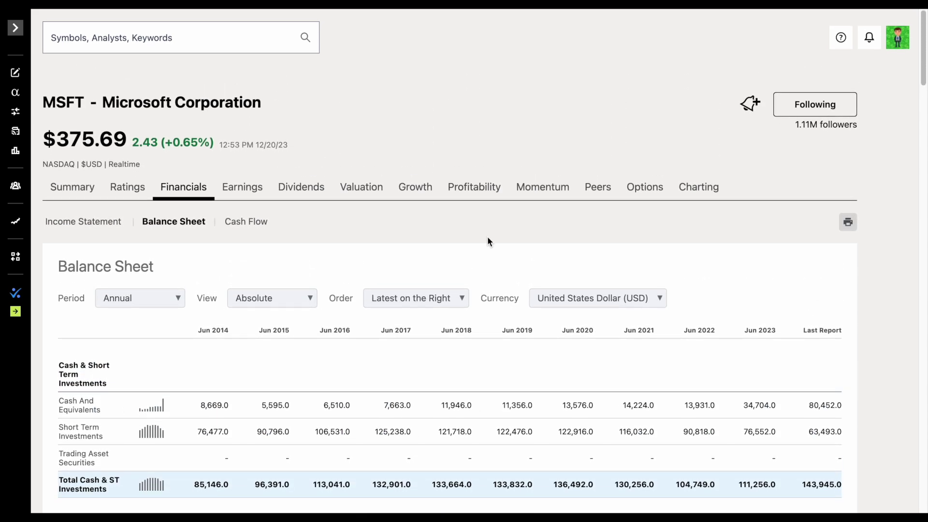
left_click(83, 193)
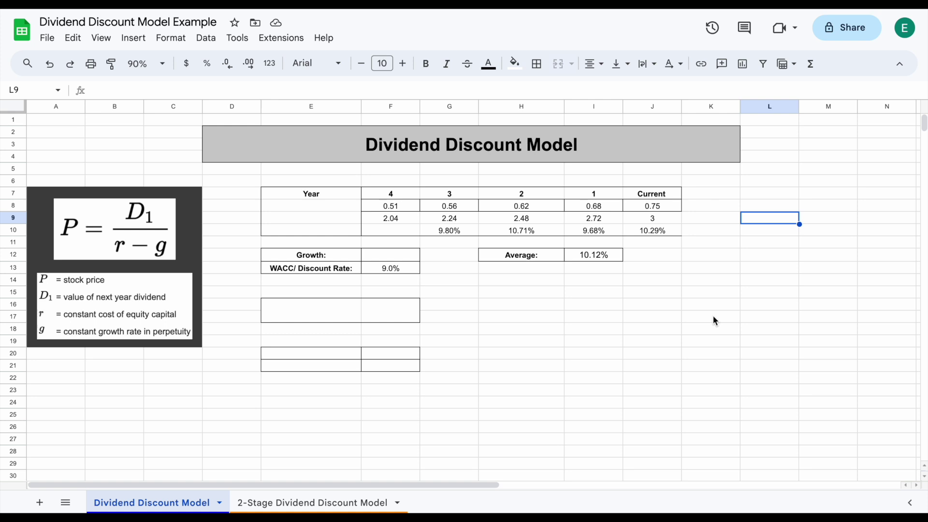
In the spreadsheet, set the Growth rate in F12 to 8.25%.
left_click(398, 255)
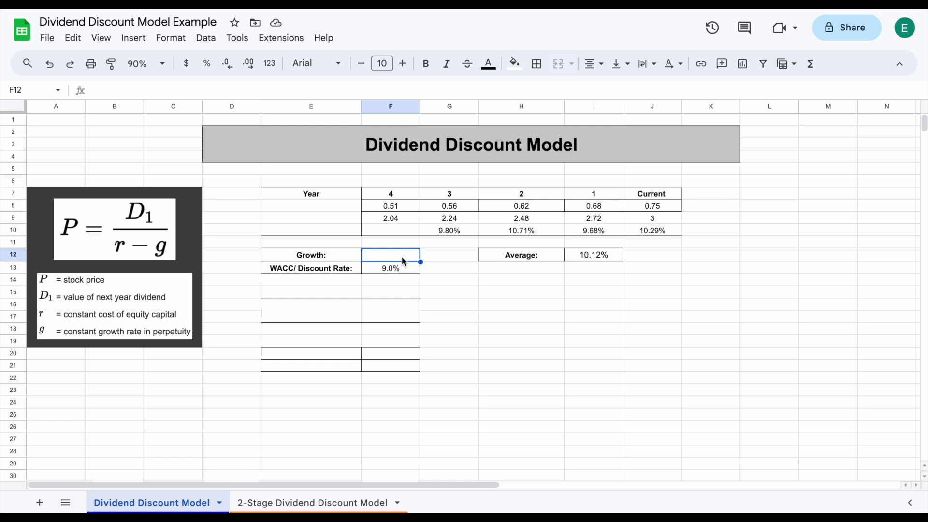
type("8.25")
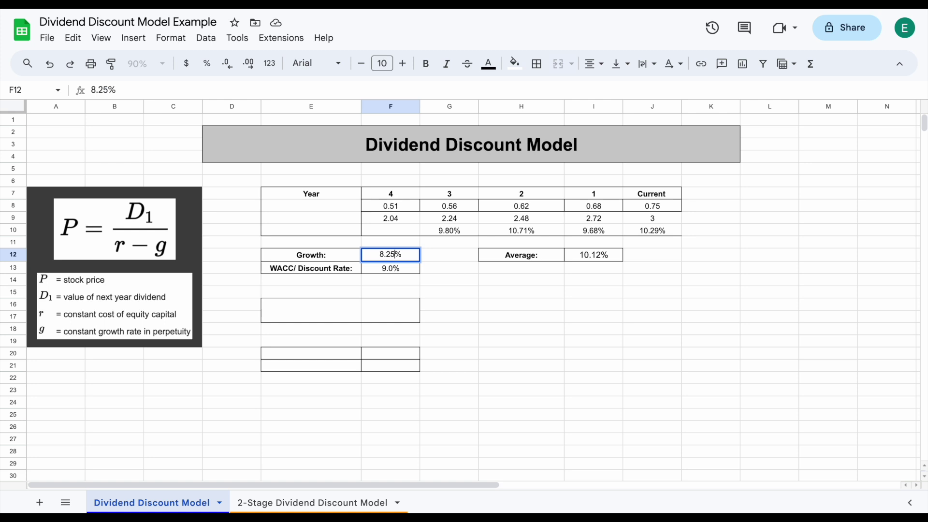
key("Return")
left_click(495, 294)
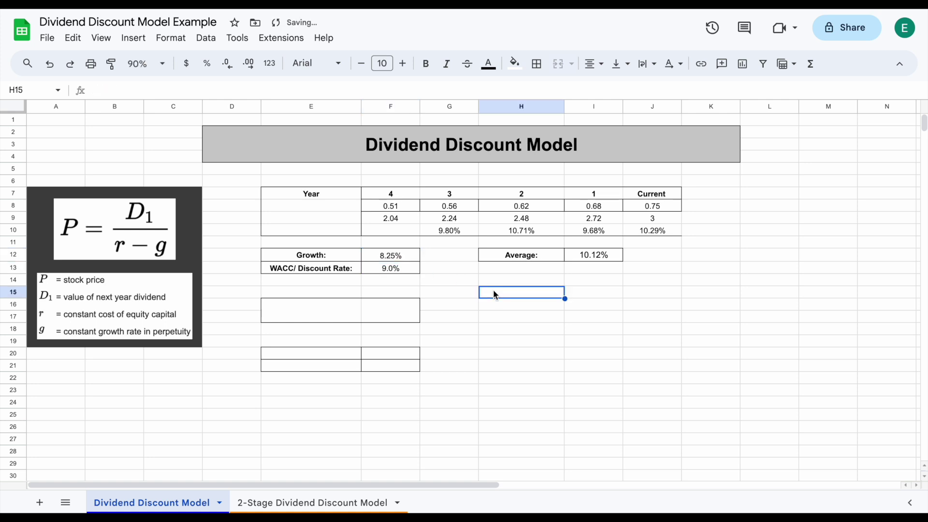
Label the dividend table rows in E8:E10 as a bold "Dividend", "Yearly Div" and "Growth".
left_click(328, 204)
key("ctrl+b")
type("Dividend")
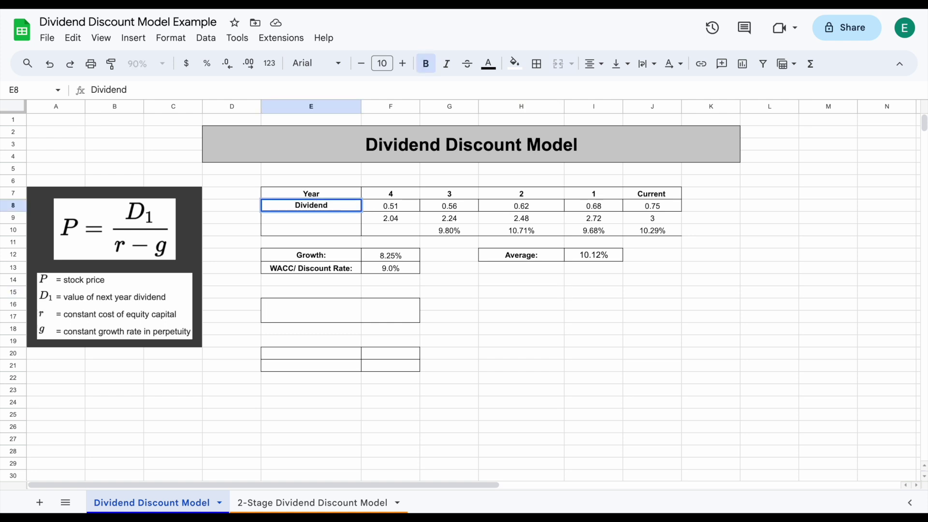
key("Return")
type("Year")
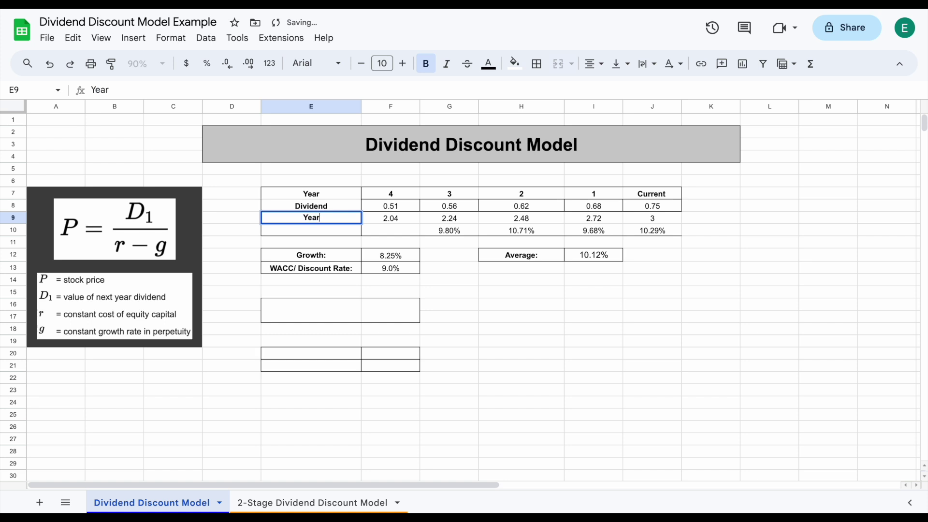
type("ly Div")
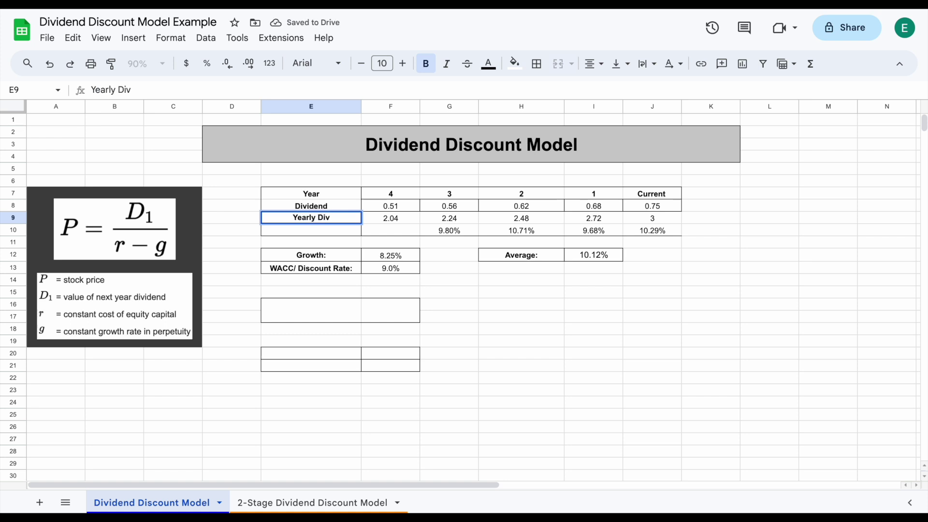
key("Return")
type("Growth")
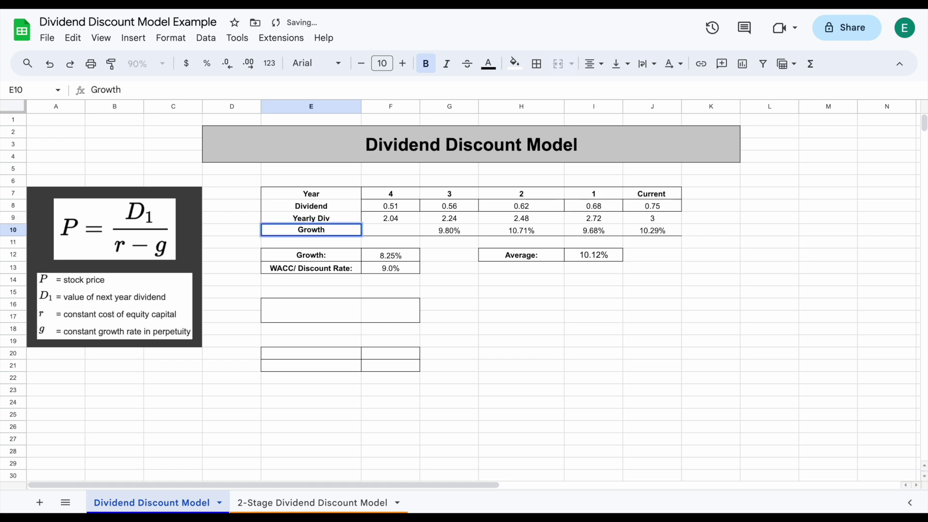
Enter the label "DDM price per share:" in the merged cell E16:E17.
left_click(335, 314)
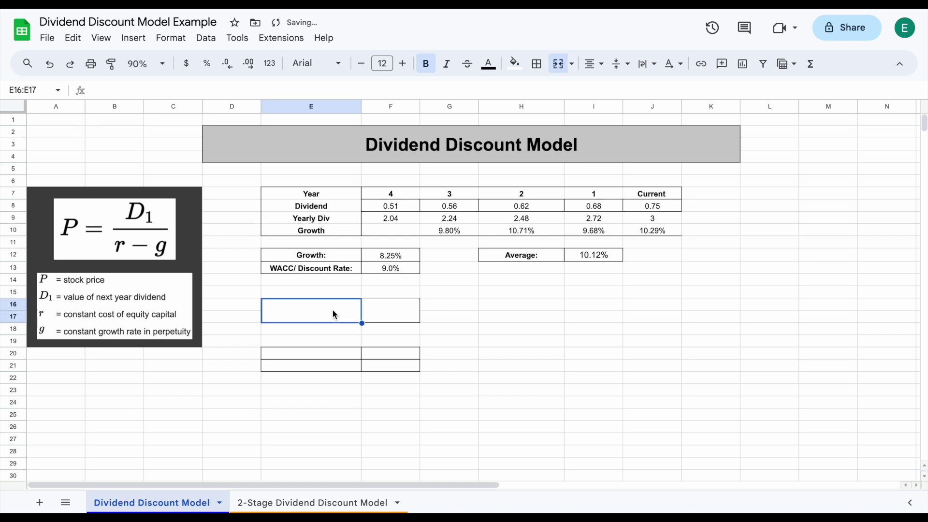
type("DDM ")
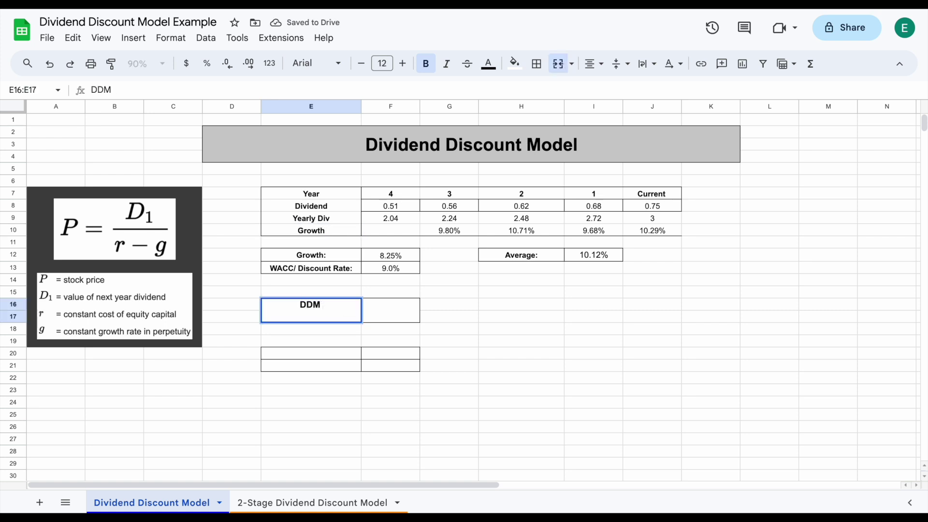
type("price per sh")
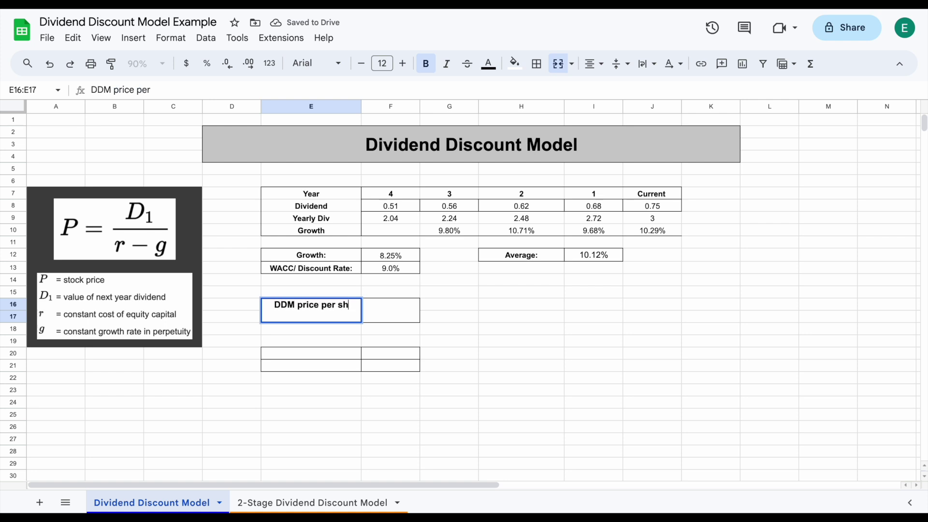
type("are:")
key("Tab")
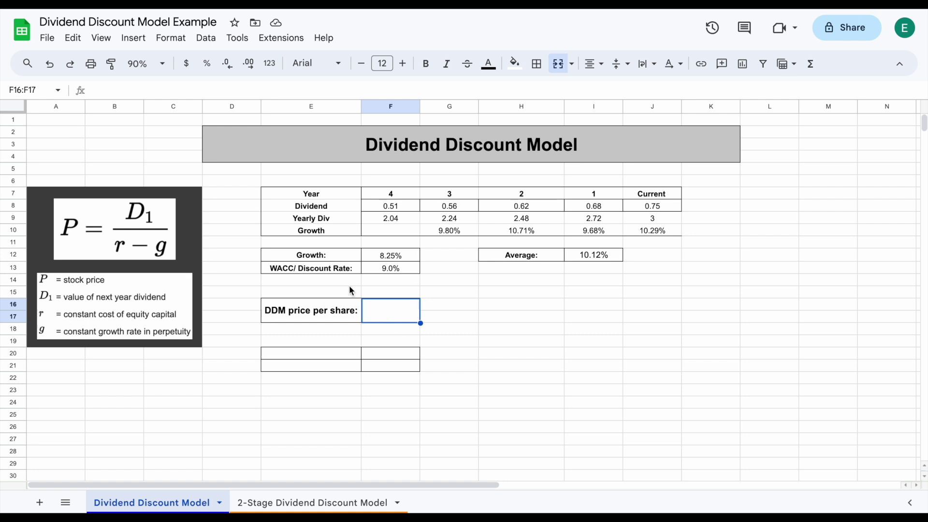
Calculate the DDM price per share in F16:F17 with the formula =((J9*(1+F12))/(F13-F12)).
type("=")
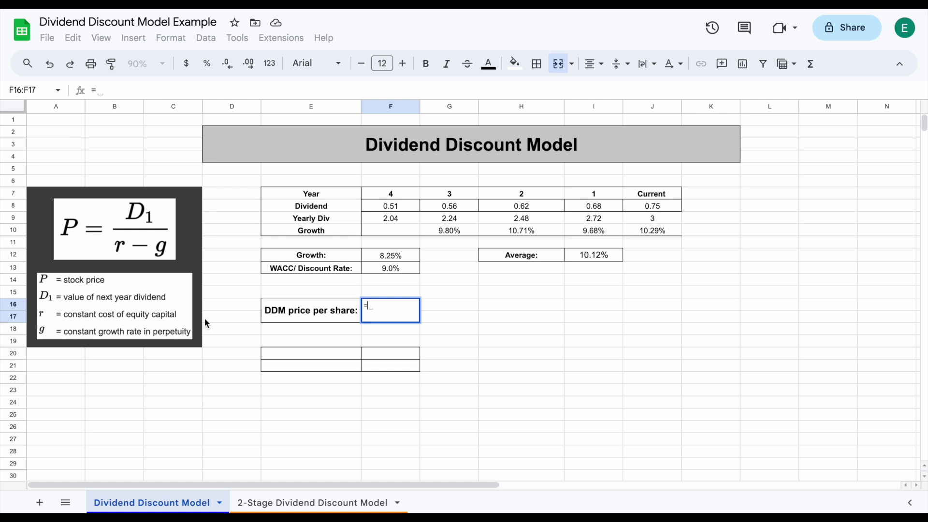
type("(")
left_click(666, 222)
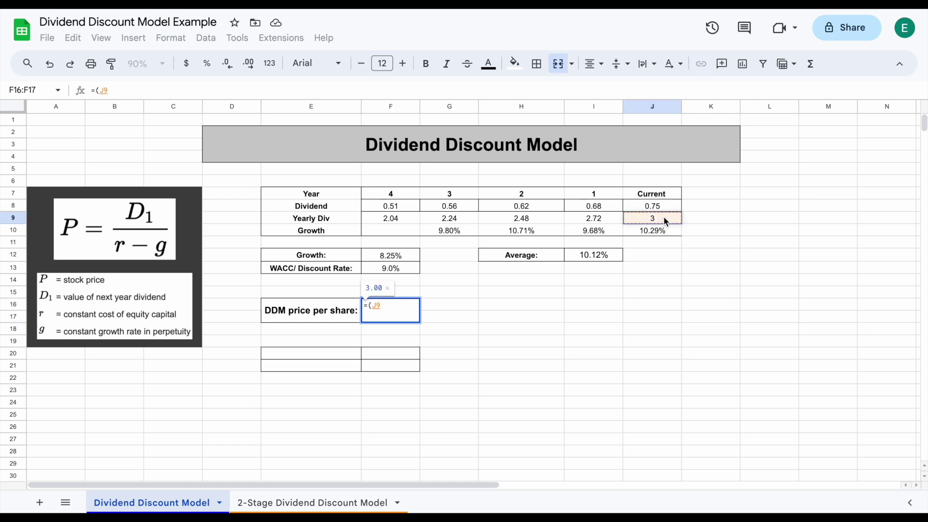
type("*")
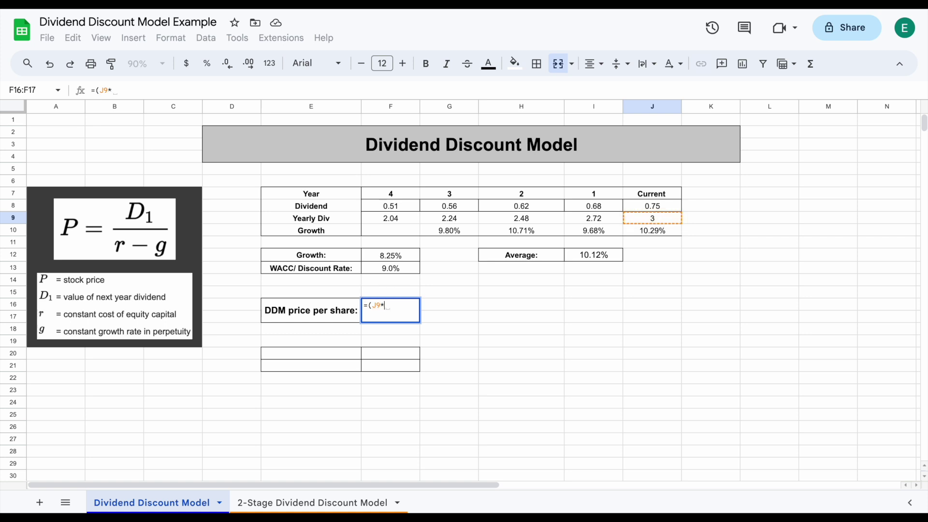
type("(1+")
left_click(408, 257)
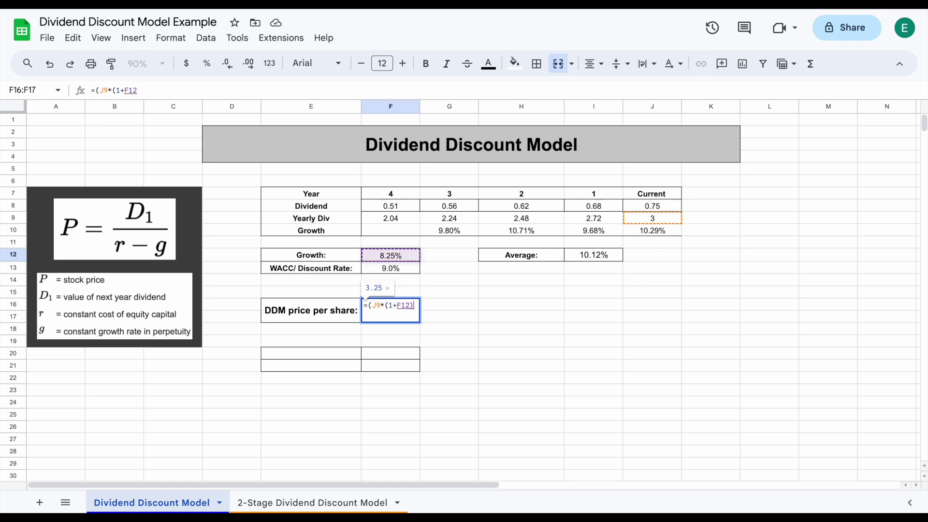
type(")")
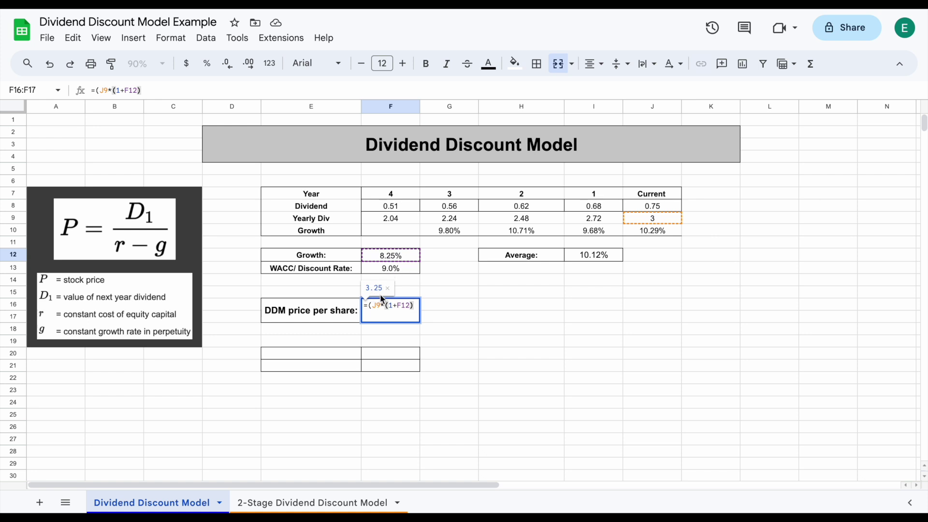
type(")")
key("Left")
key("Left")
key("Left")
key("Left")
key("Left")
key("Left")
key("Left")
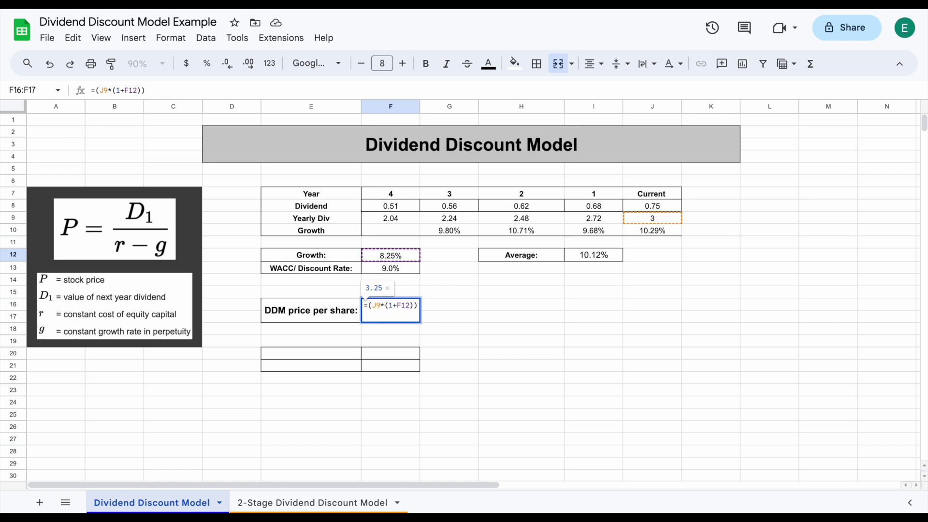
type("(")
key("Right")
key("Right")
key("Right")
key("Right")
key("Right")
key("Right")
key("Right")
key("Right")
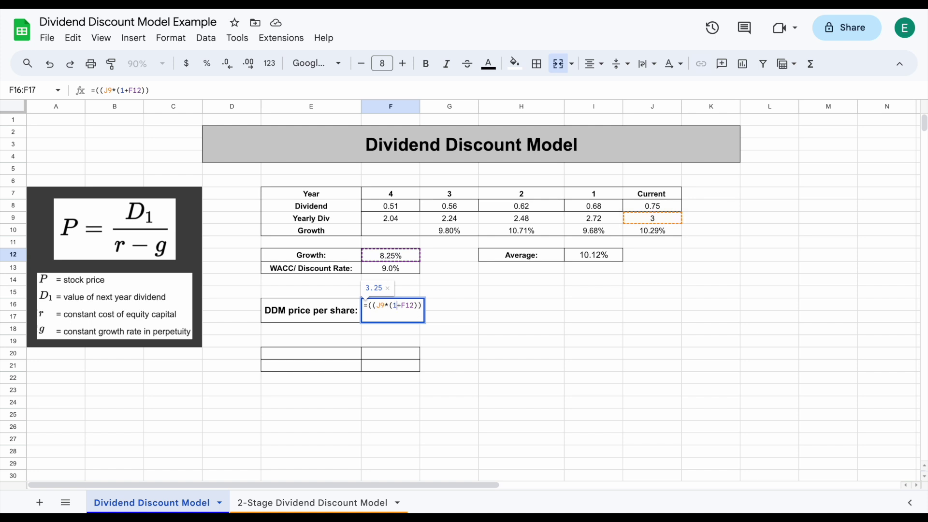
key("Right")
key("Right")
key("Right")
type("/")
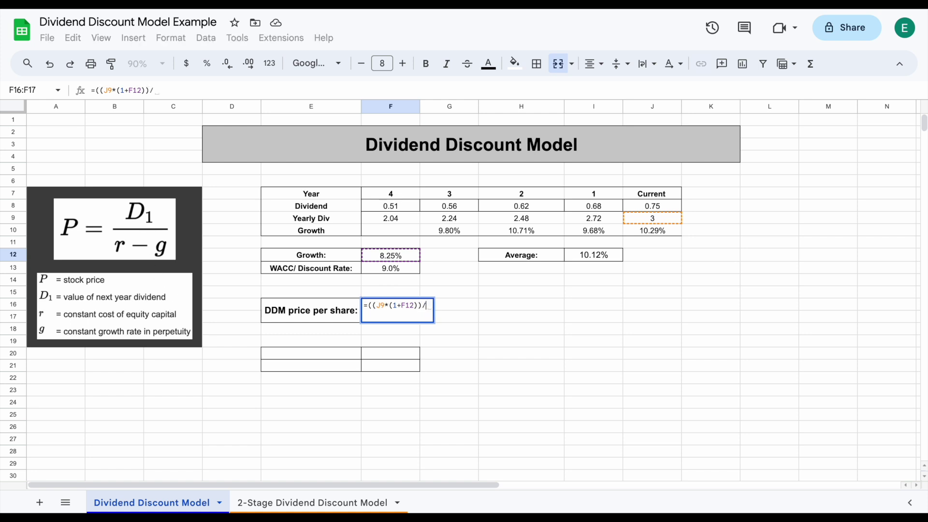
type("(")
left_click(405, 273)
type("-")
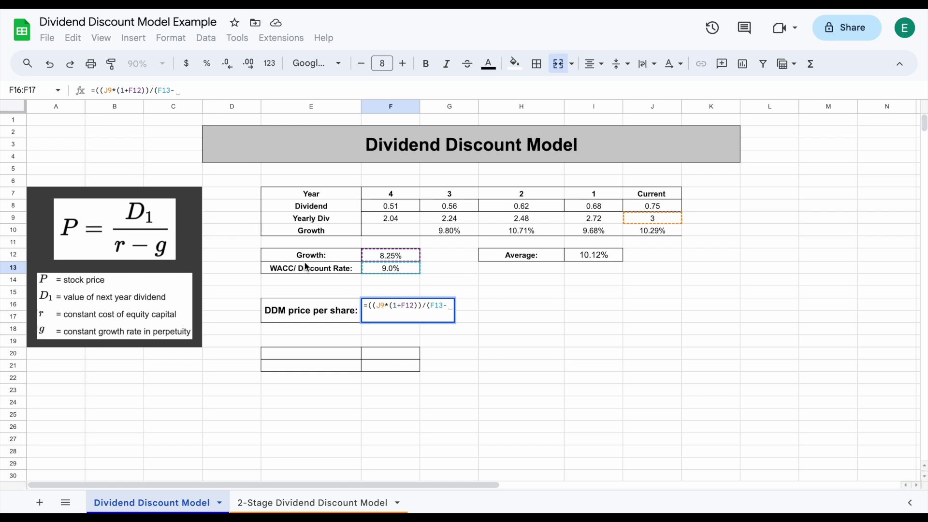
left_click(406, 256)
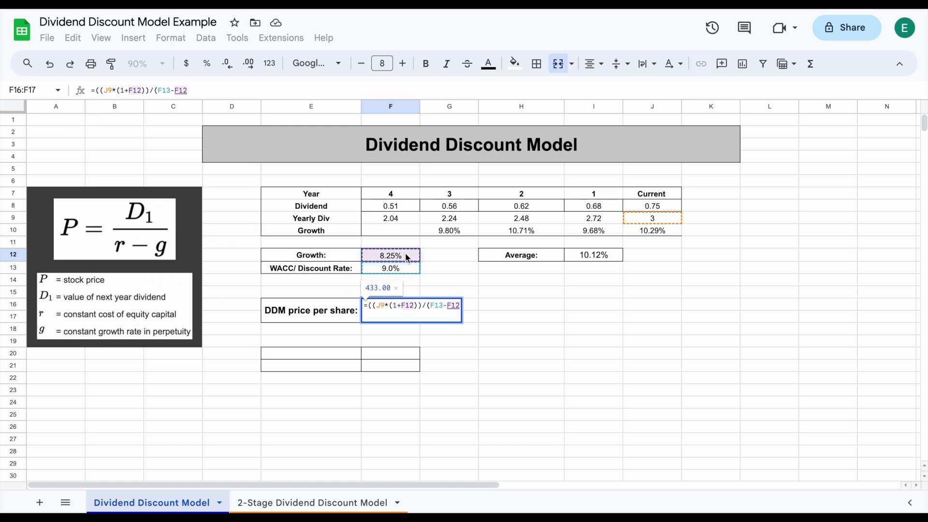
type(")")
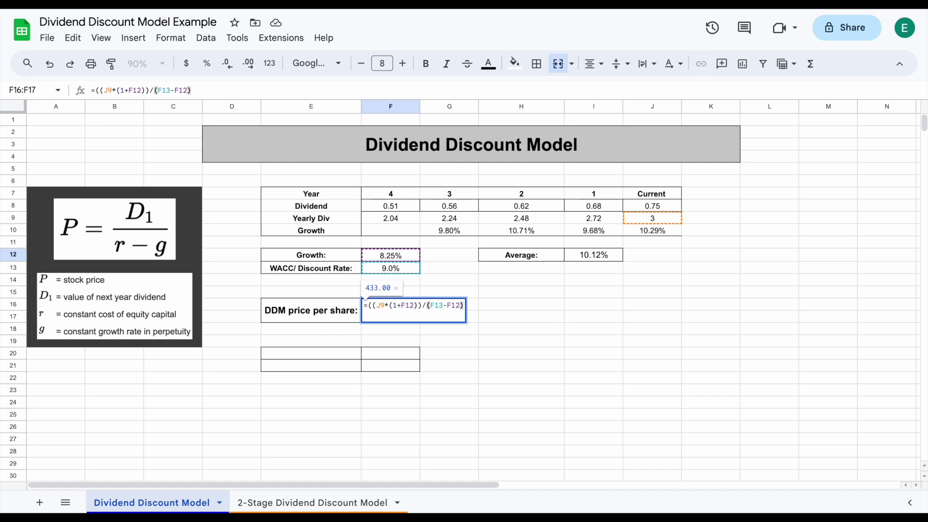
key("Return")
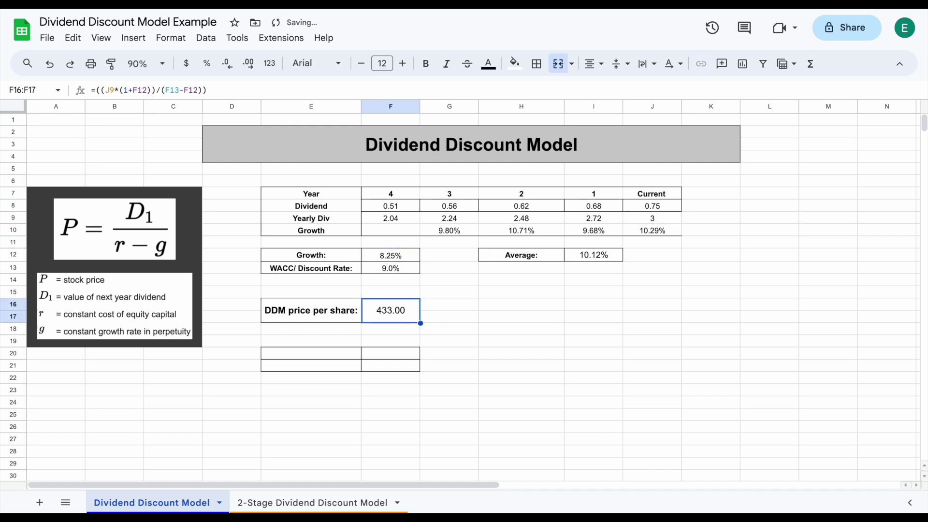
left_click(548, 306)
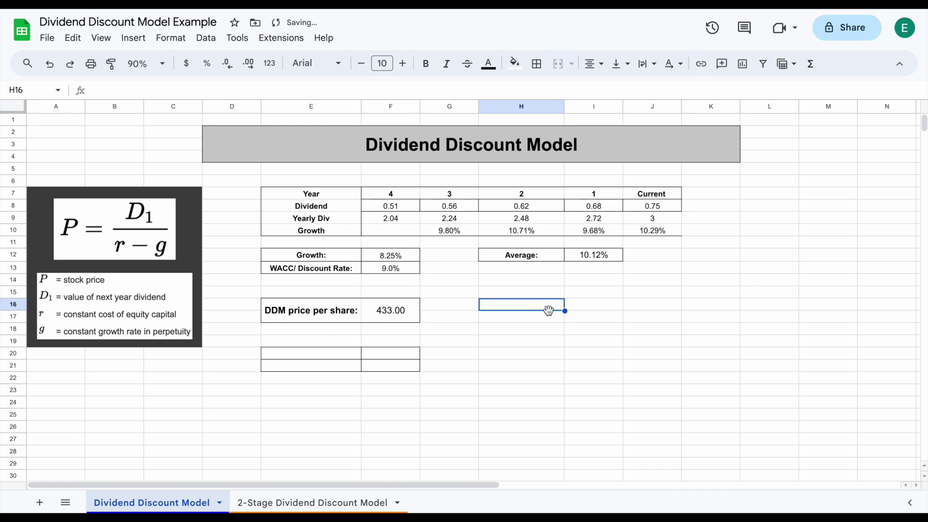
left_click(345, 323)
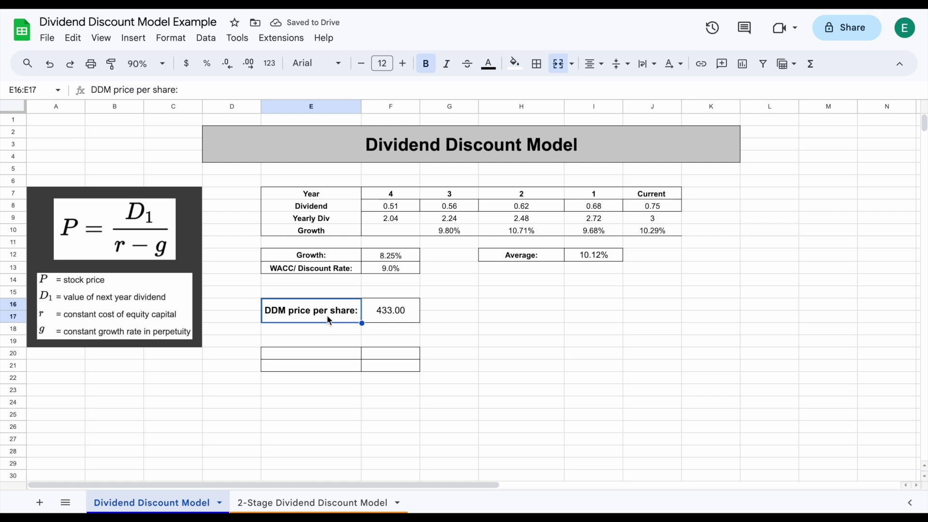
left_click(416, 318)
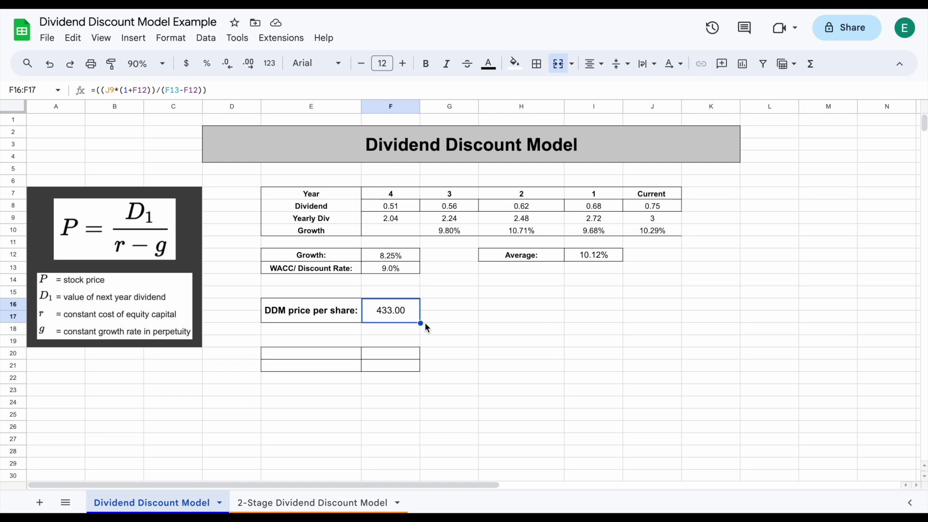
Label E20 "Current Price" and fetch Microsoft's share price in F20 with =GOOGLEFINANCE("MSFT").
left_click(341, 356)
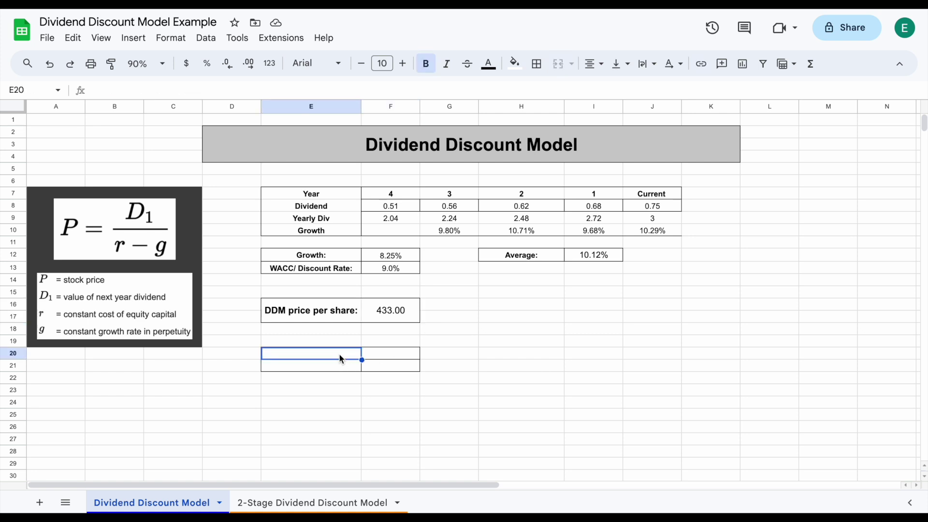
type("Current Price")
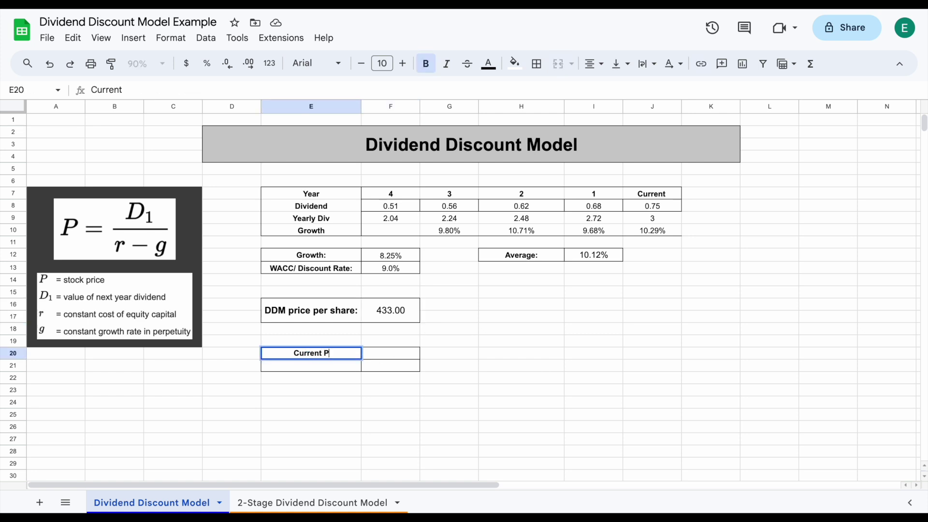
key("Return")
left_click(384, 358)
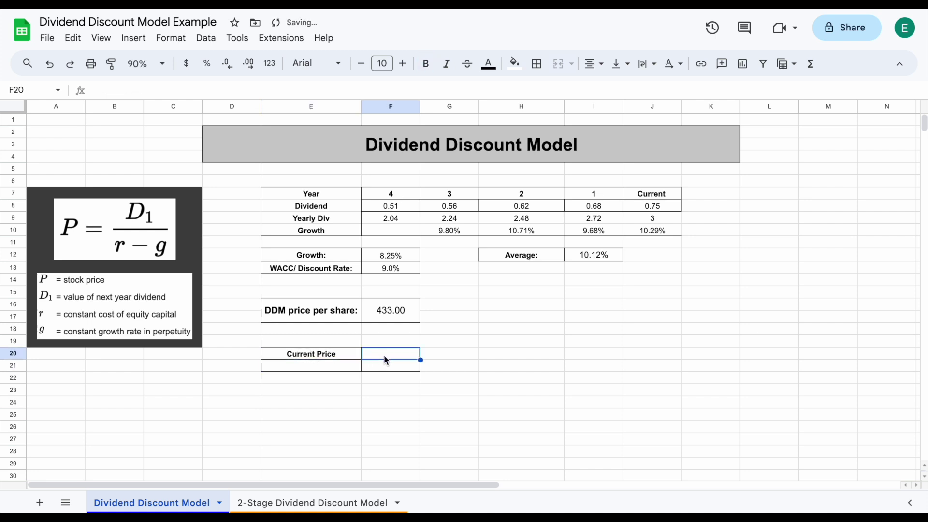
type("=go")
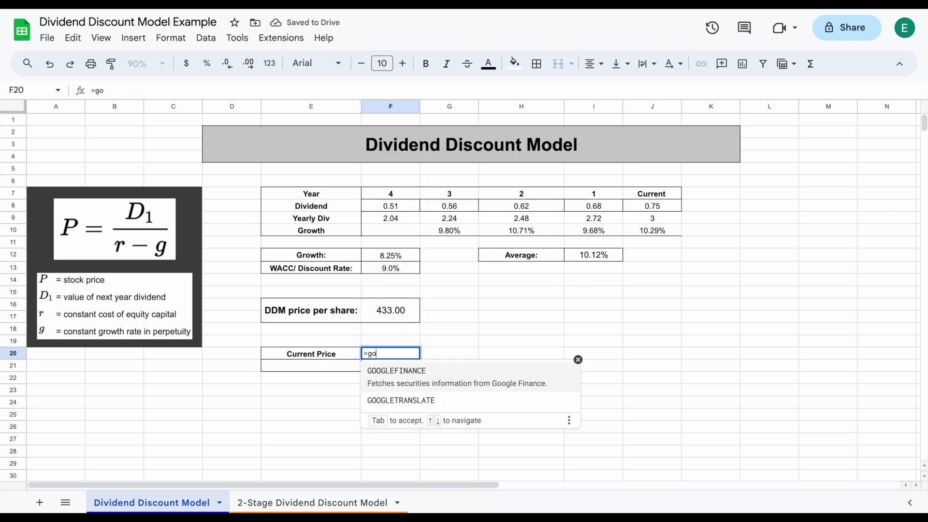
left_click(425, 379)
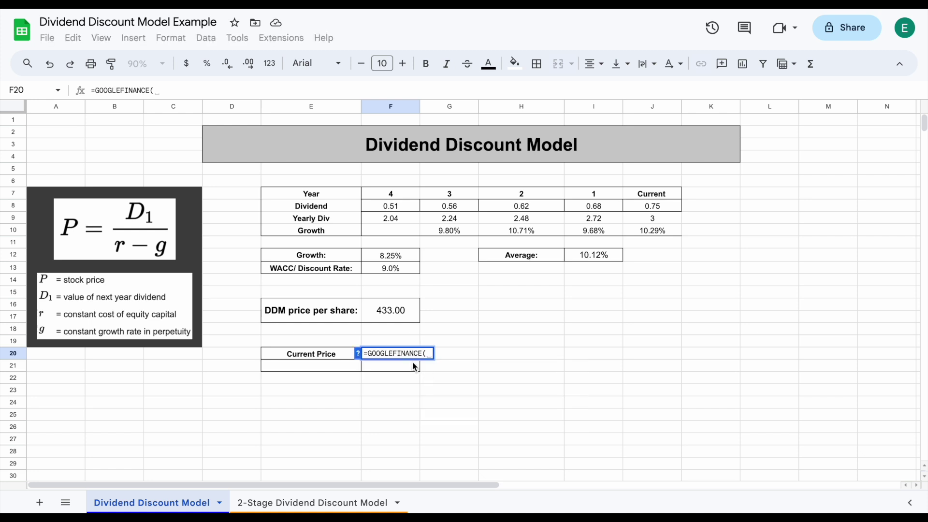
type("\"MSFT")
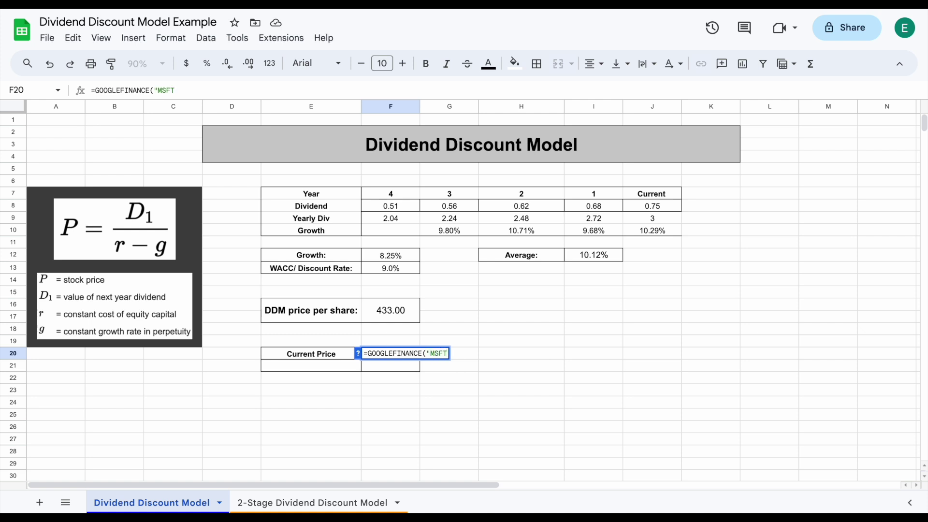
type("\"")
key("Return")
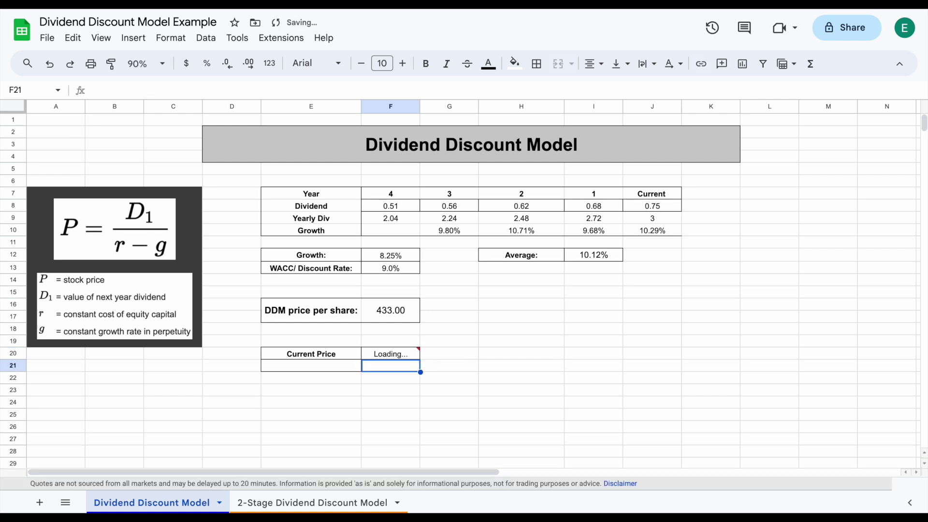
left_click(416, 358)
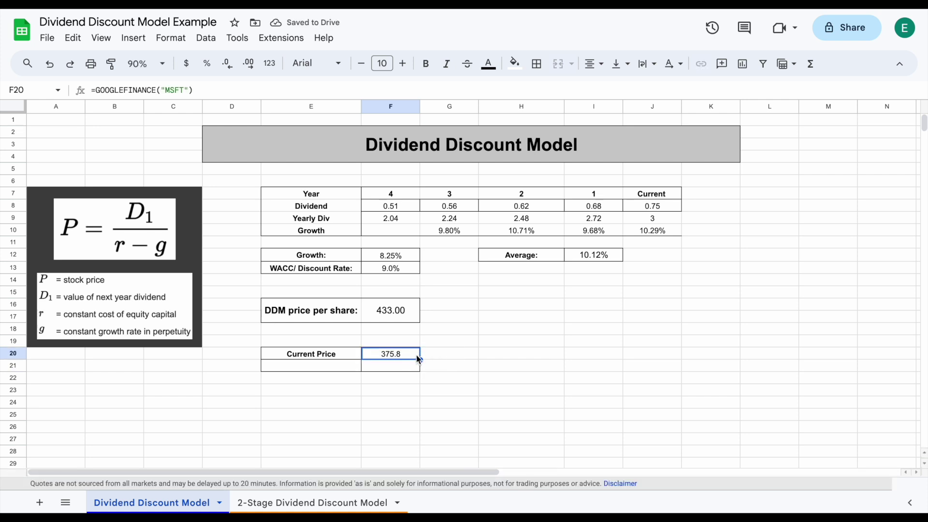
Enter the label "Differnce:" in E21 below Current Price.
left_click(348, 366)
type("Differnce:")
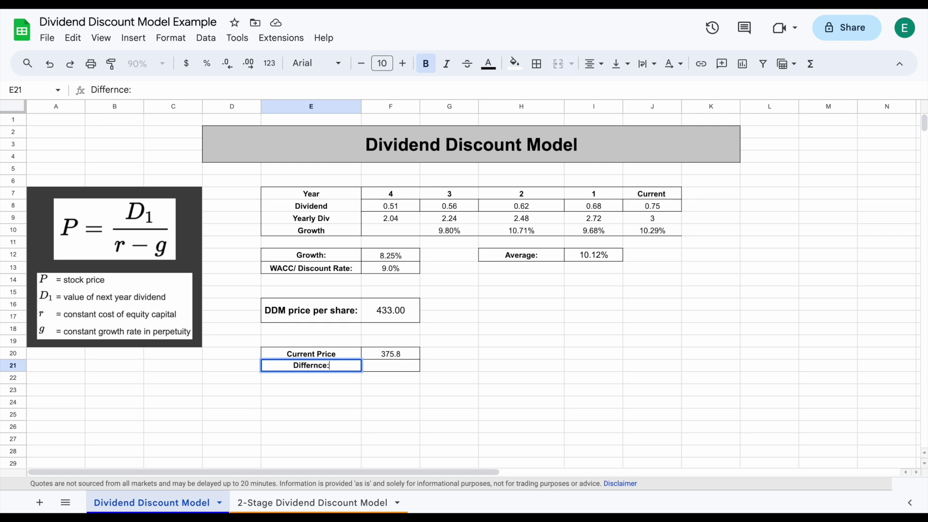
key("Return")
Calculate the percentage difference between the DDM price and the current price in F21 with the formula =(F16-F20)/F20.
left_click(347, 319)
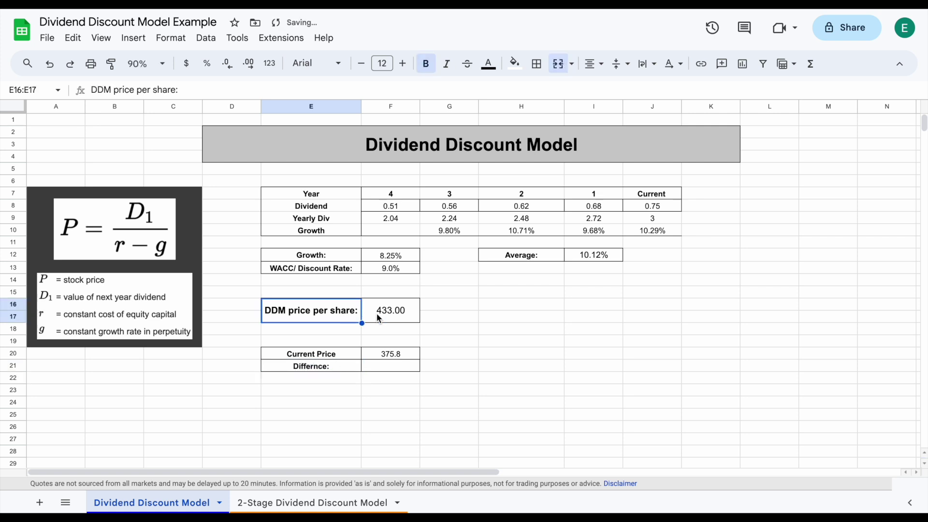
left_click(396, 365)
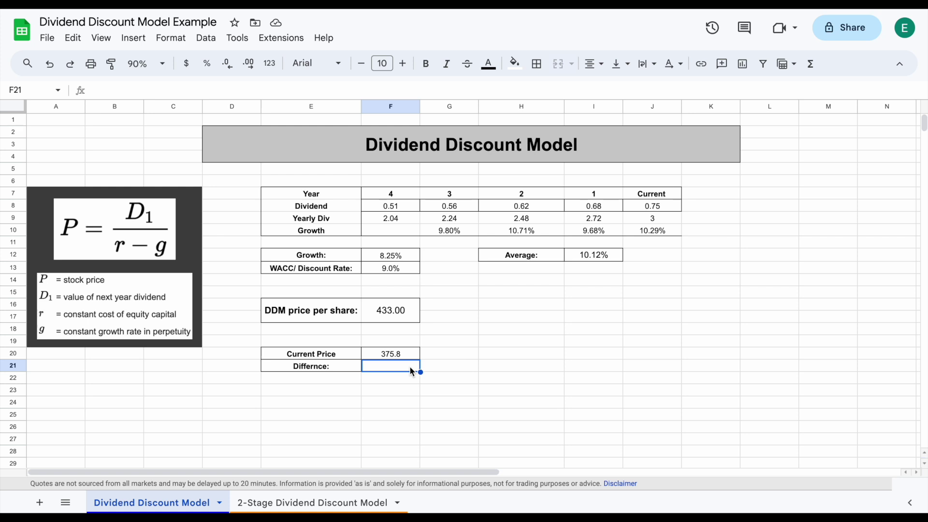
type("=")
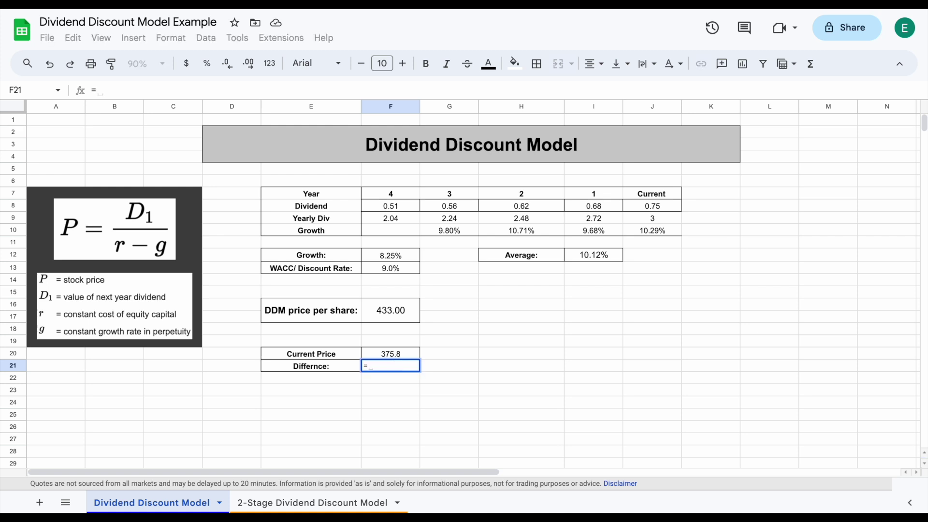
type("(")
left_click(395, 314)
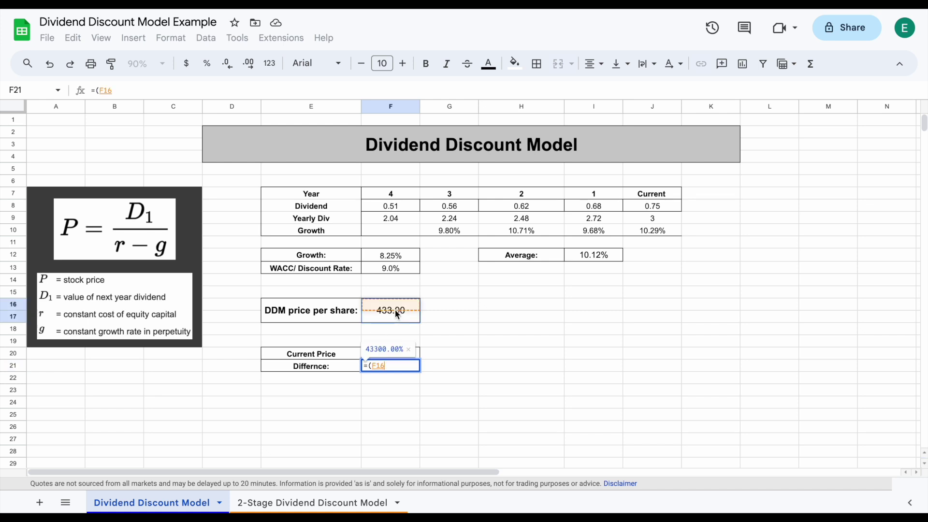
type("-")
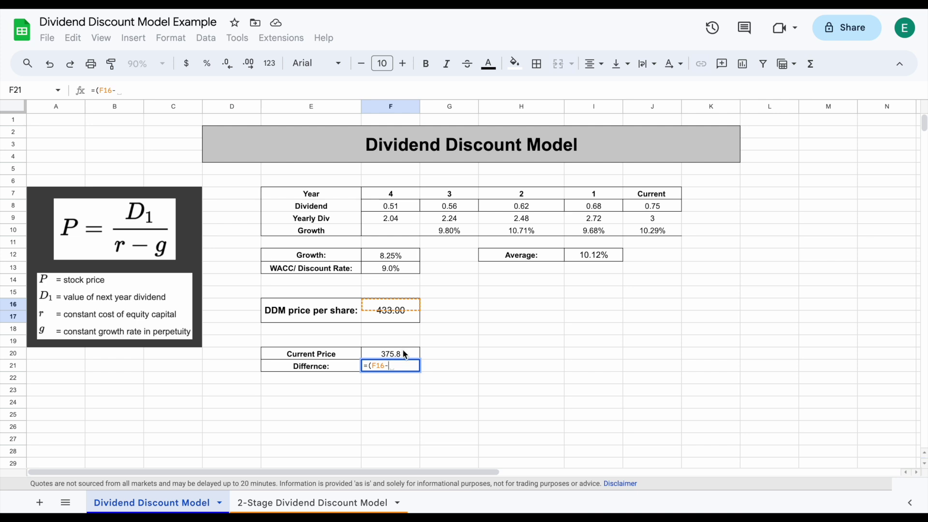
left_click(405, 355)
type(")")
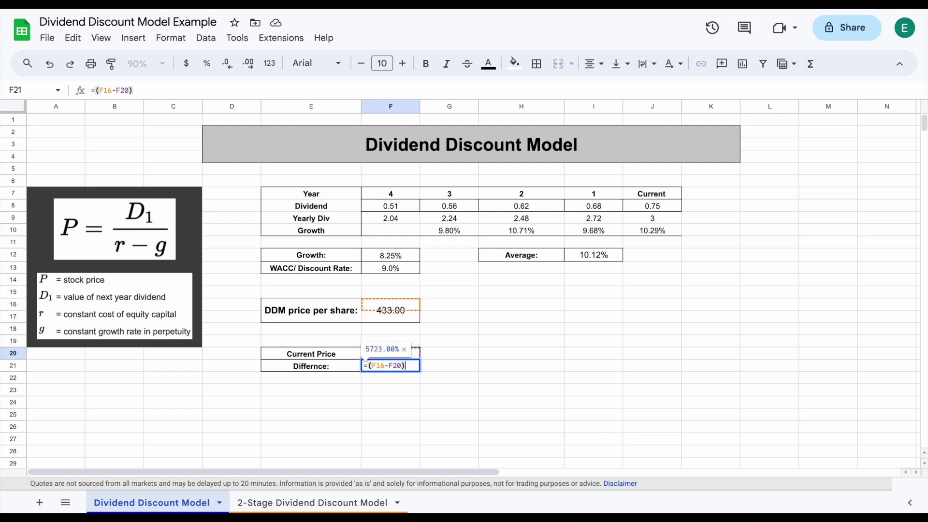
type("/")
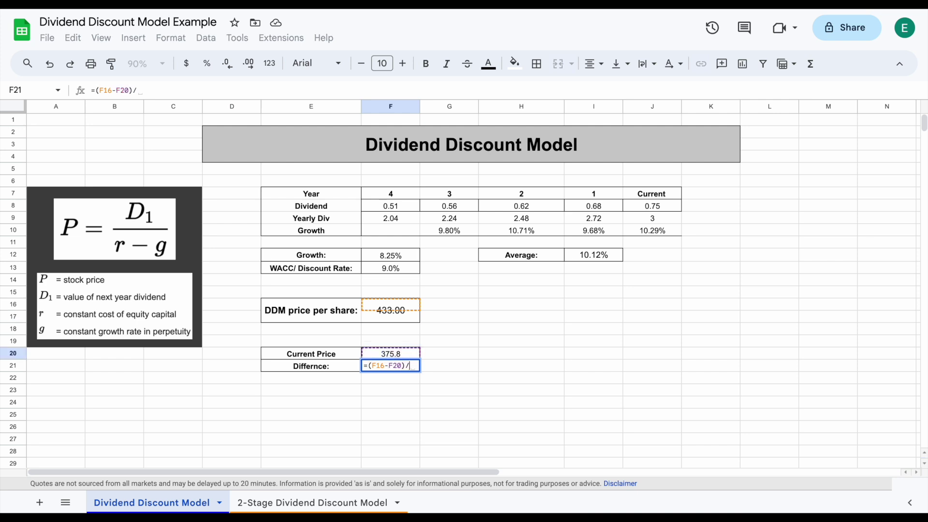
left_click(406, 355)
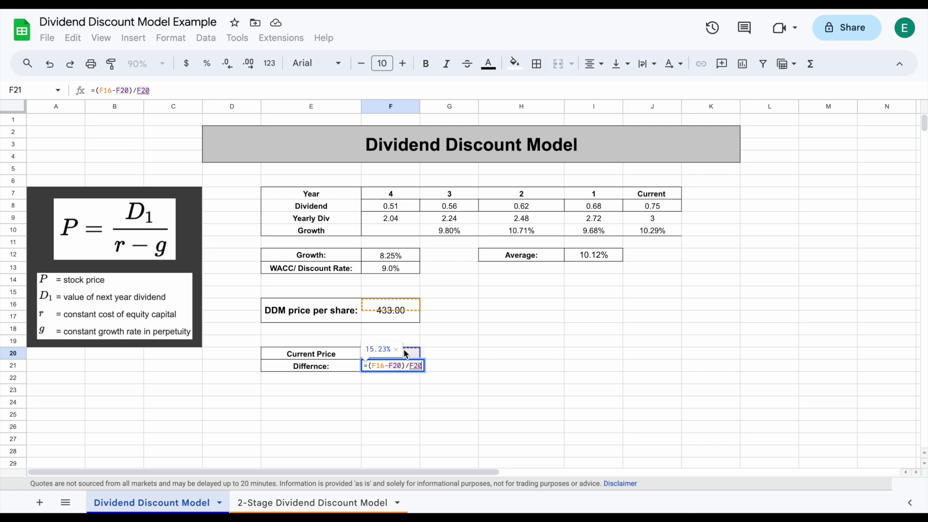
key("Return")
left_click(412, 368)
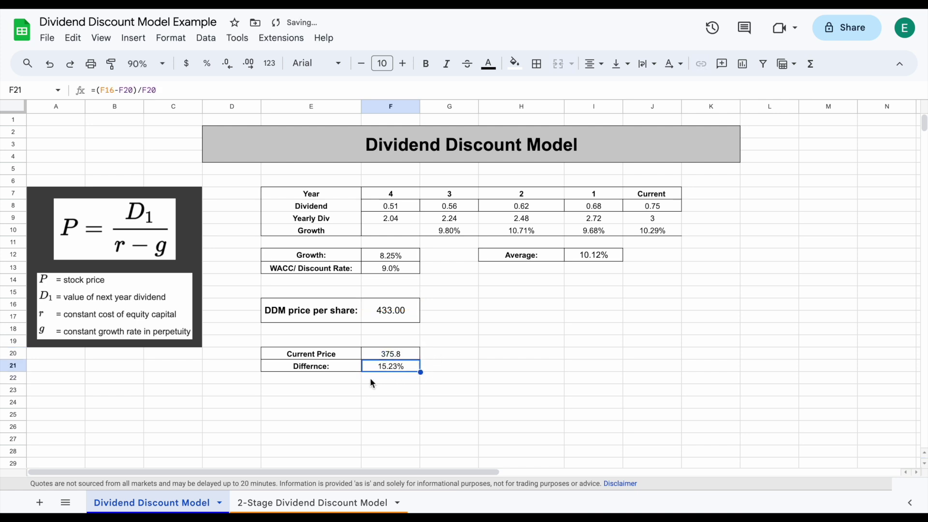
Review the DDM price per share against the current price and the percentage difference in the Dividend Discount Model sheet.
left_click(406, 309)
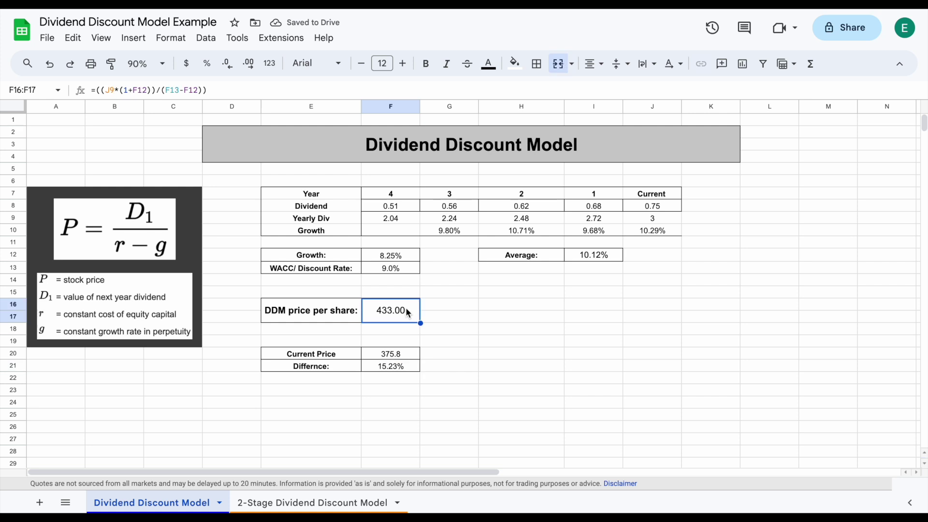
left_click(413, 356)
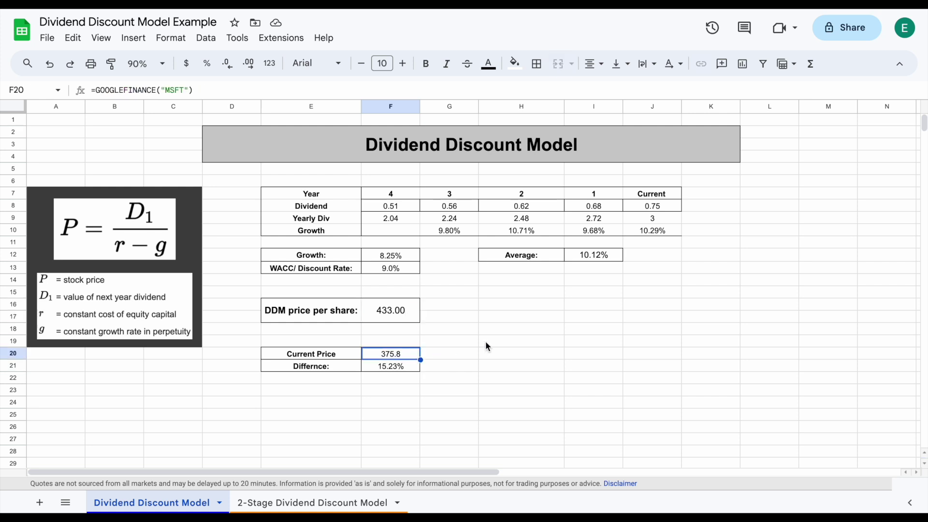
left_click(418, 368)
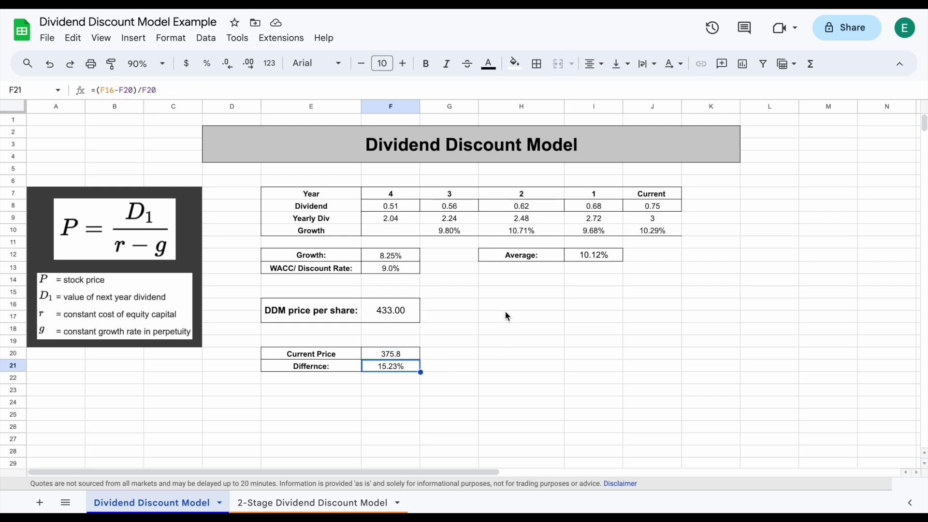
left_click_drag(333, 314, 391, 320)
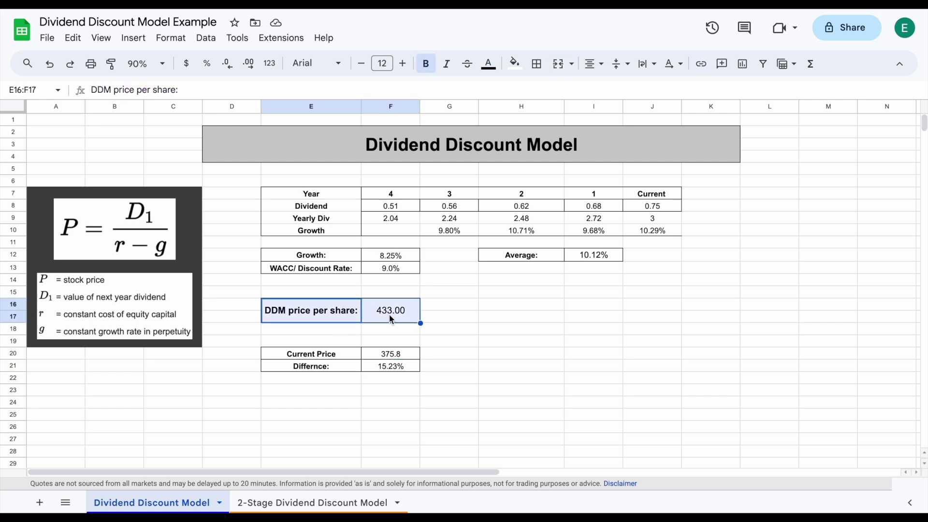
left_click(514, 308)
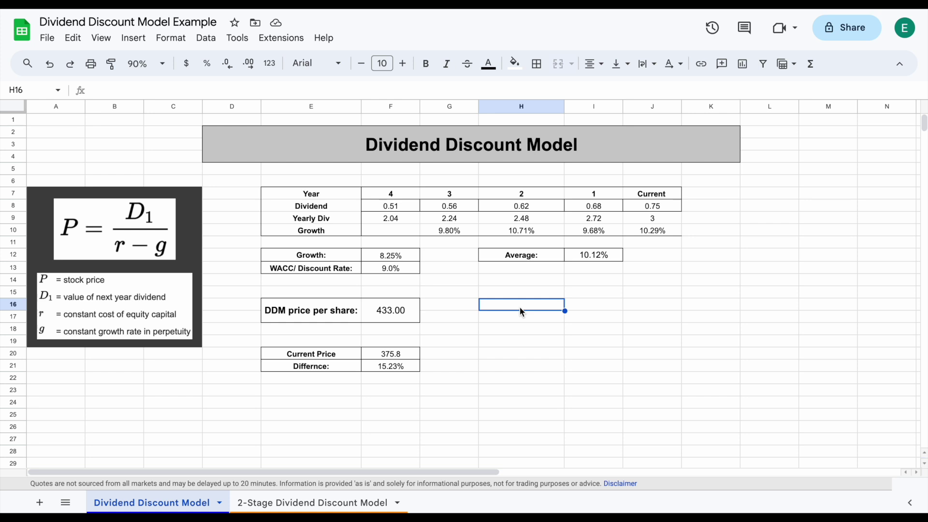
left_click(527, 156)
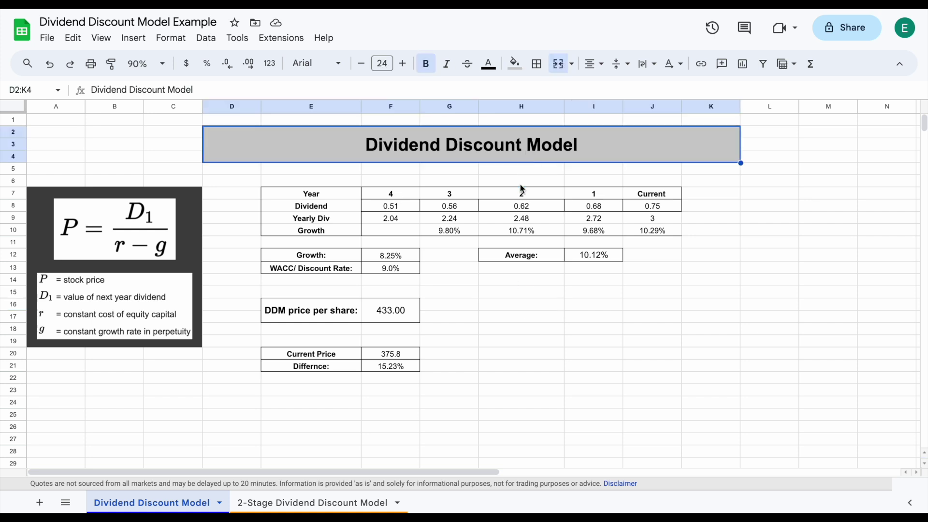
left_click(530, 321)
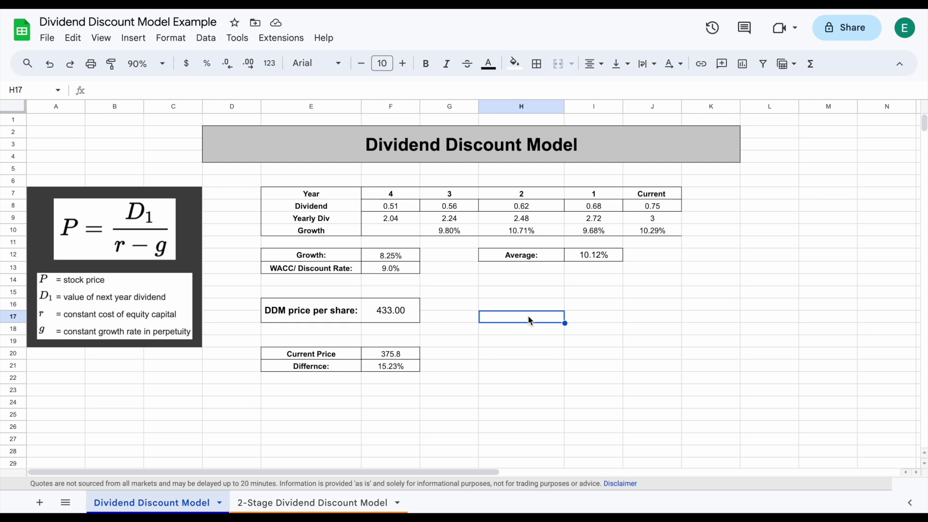
left_click_drag(344, 315, 388, 314)
left_click(387, 314)
left_click(485, 319)
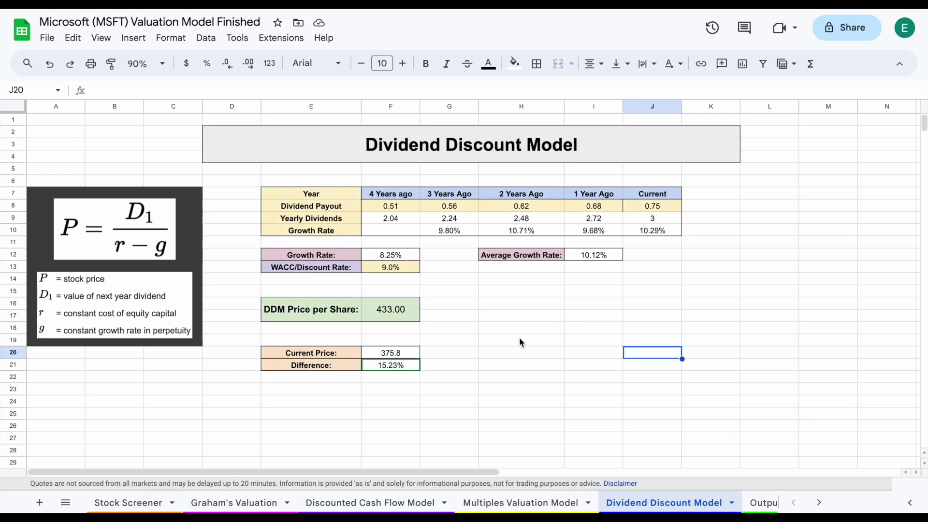
Examine the DDM Price per Share on the Dividend Discount Model sheet of the Microsoft (MSFT) Valuation Model Finished workbook.
left_click(513, 339)
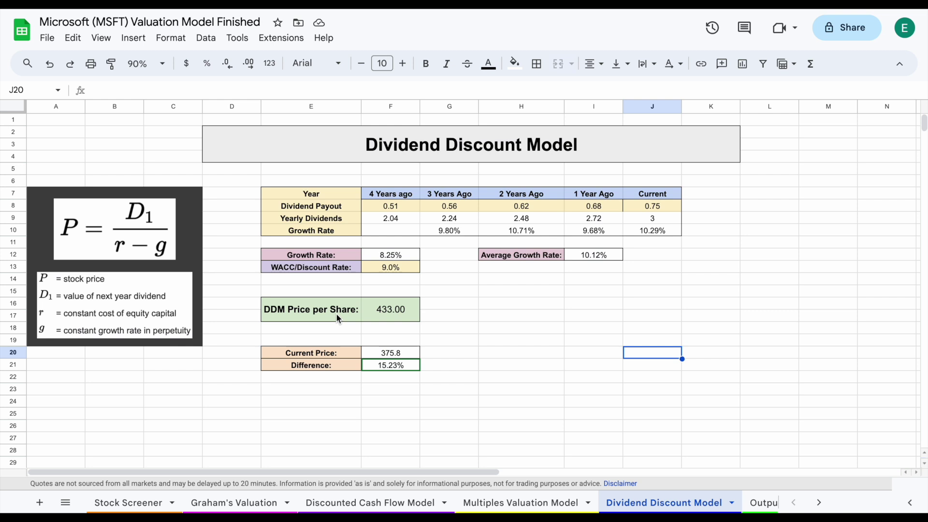
left_click_drag(334, 314, 385, 318)
left_click(385, 317)
left_click(491, 326)
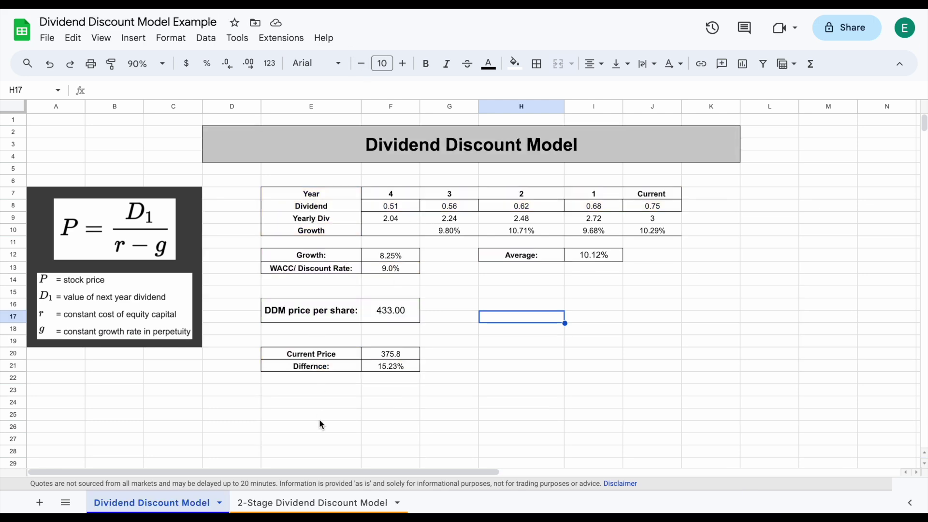
Open the 2-Stage Dividend Discount Model sheet and examine its dividend history and projected dividends tables.
left_click(325, 502)
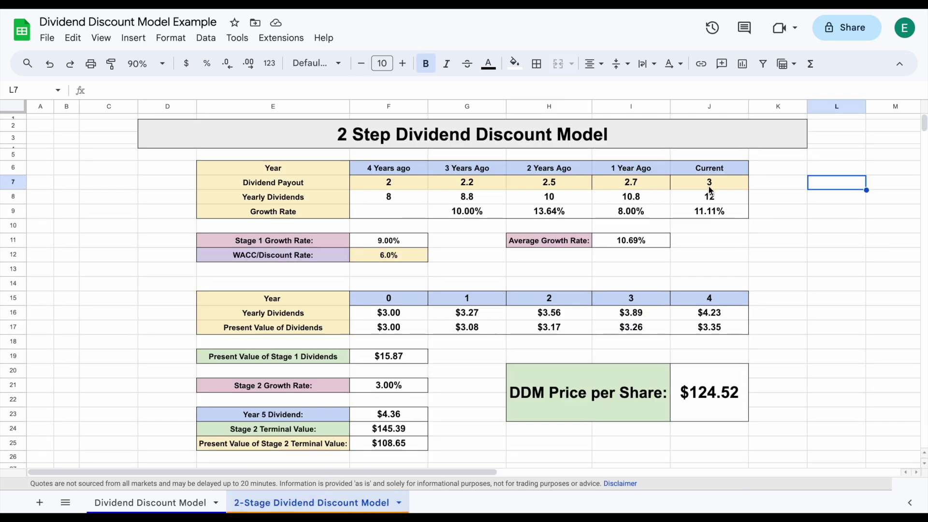
left_click(841, 248)
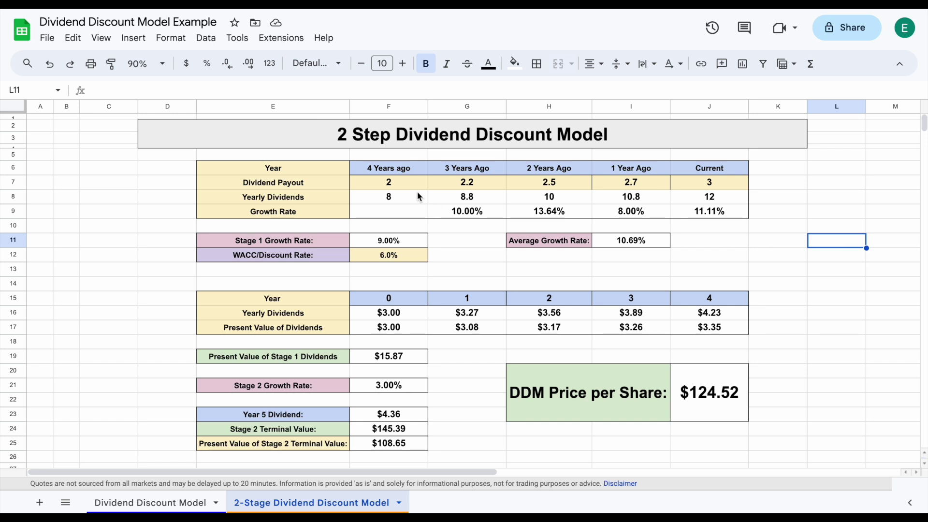
left_click_drag(404, 184, 704, 215)
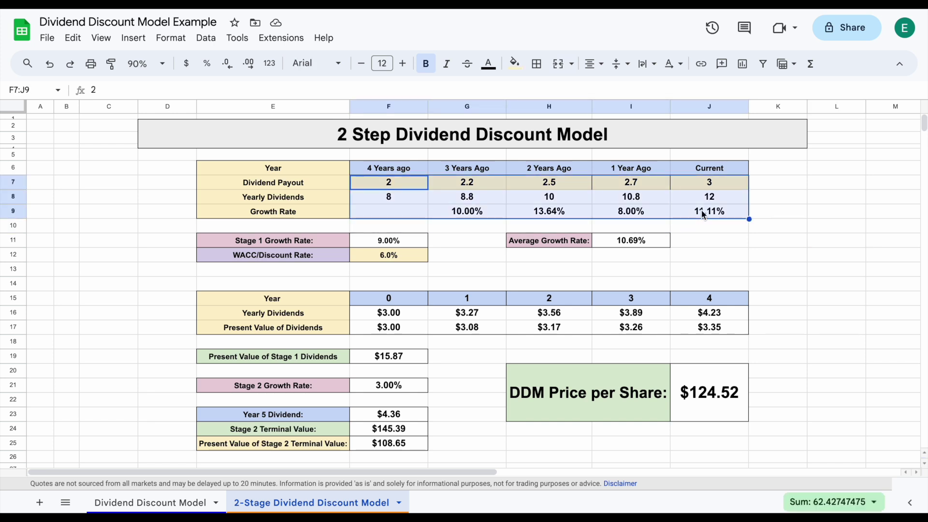
left_click_drag(321, 318, 698, 333)
left_click(859, 246)
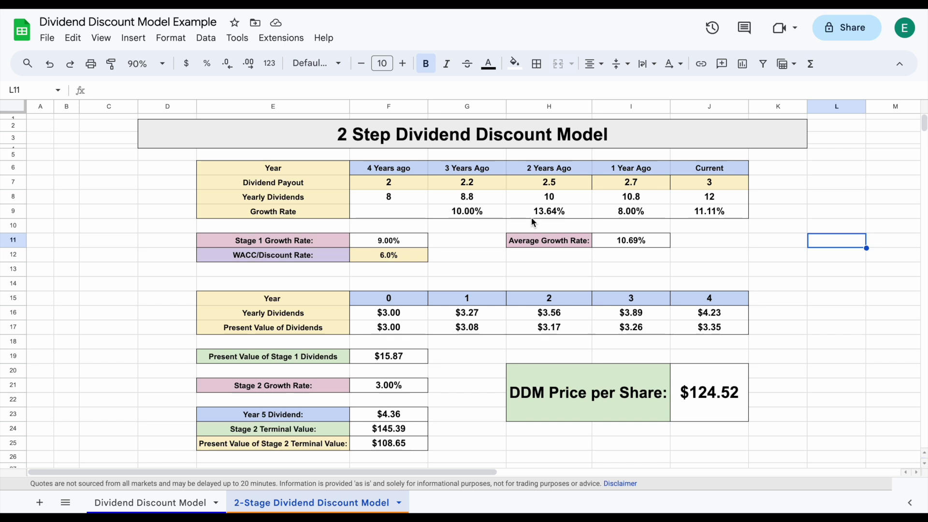
left_click(403, 187)
left_click_drag(403, 187, 702, 221)
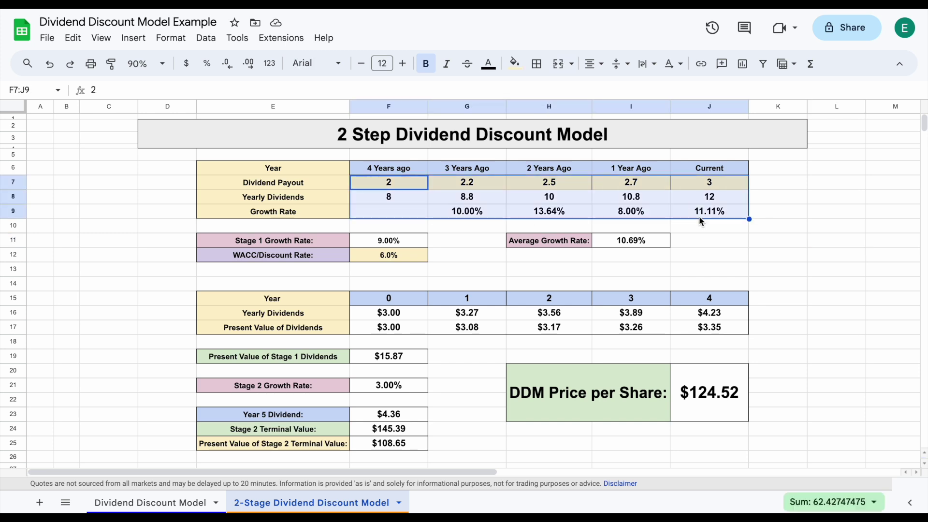
left_click(811, 260)
left_click_drag(318, 314, 695, 332)
left_click(850, 318)
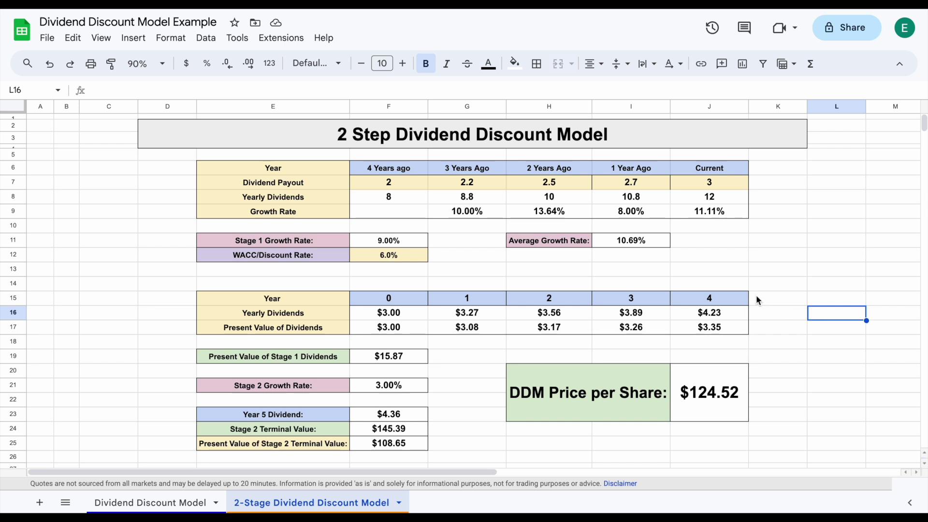
Examine the past dividend payouts and growth rates, the Stage 1 Growth Rate and the WACC/Discount Rate of the two-stage model.
left_click_drag(418, 185, 710, 169)
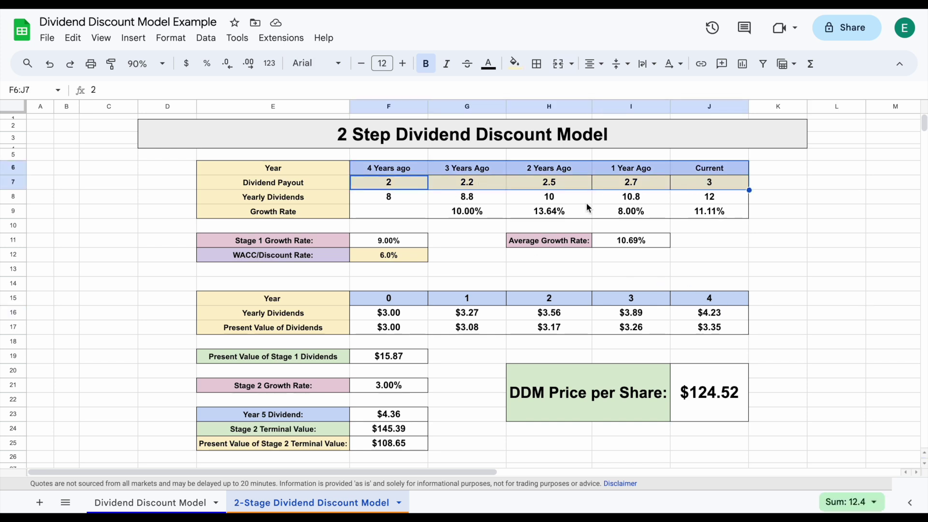
left_click_drag(463, 215, 707, 212)
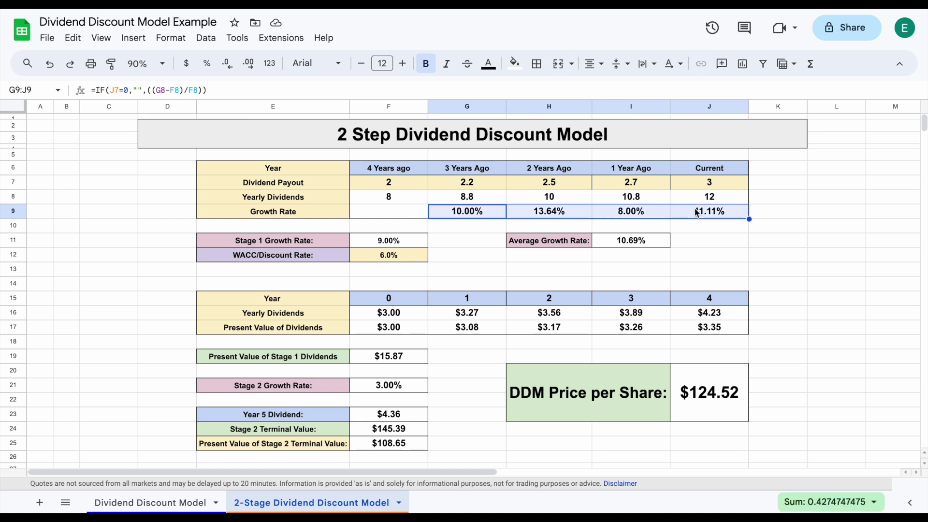
left_click(834, 244)
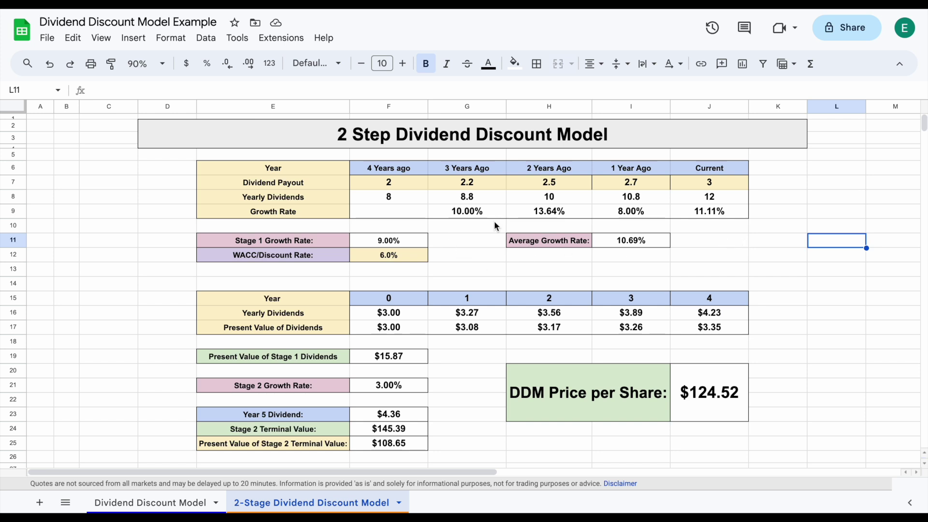
left_click_drag(333, 244, 382, 239)
left_click(410, 238)
left_click_drag(327, 253, 406, 255)
left_click(406, 255)
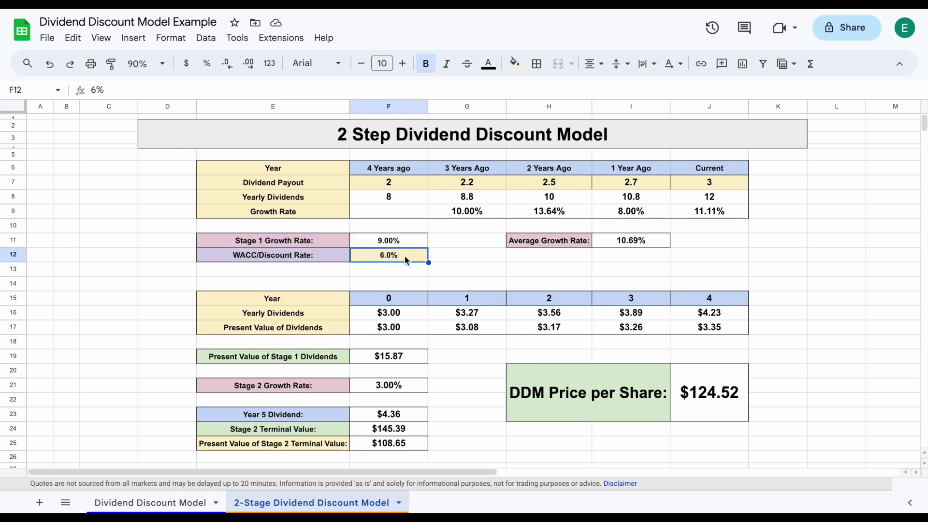
Examine the projected yearly dividends, their present value formulas in row 17 and the stage 1 present value sum in F19.
left_click(402, 313)
left_click_drag(401, 312, 694, 317)
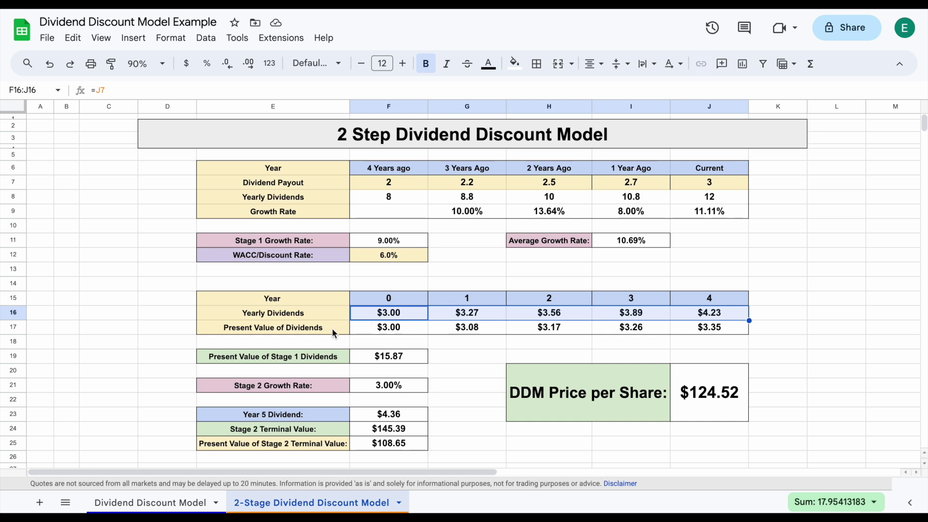
left_click(410, 327)
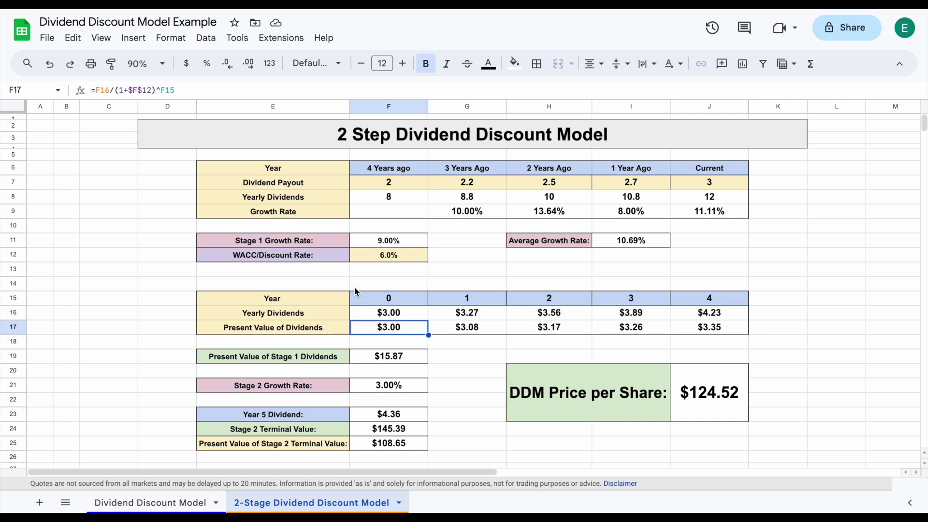
left_click_drag(406, 326, 689, 327)
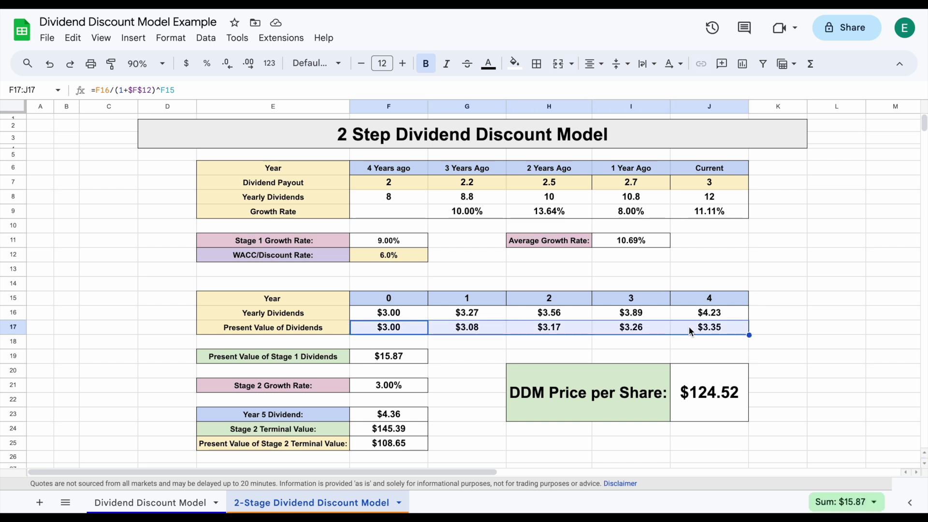
left_click(697, 332)
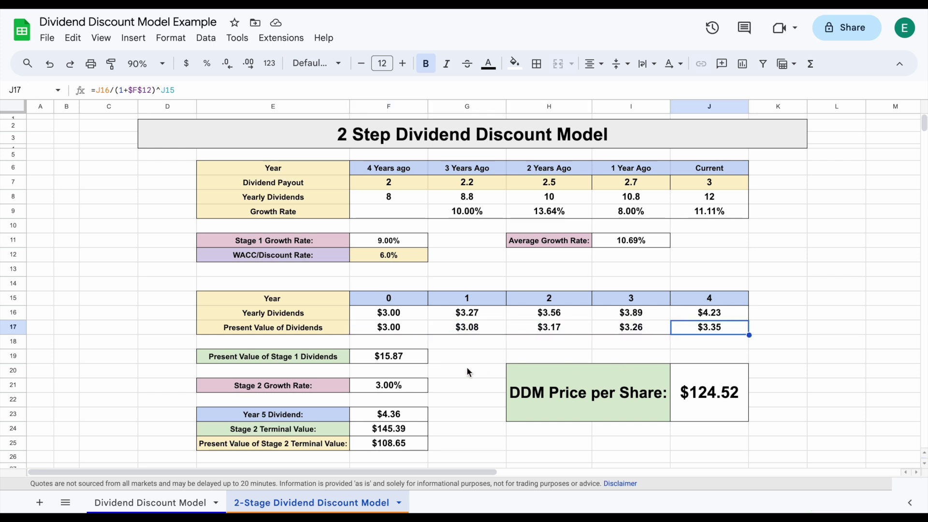
left_click_drag(407, 331, 704, 332)
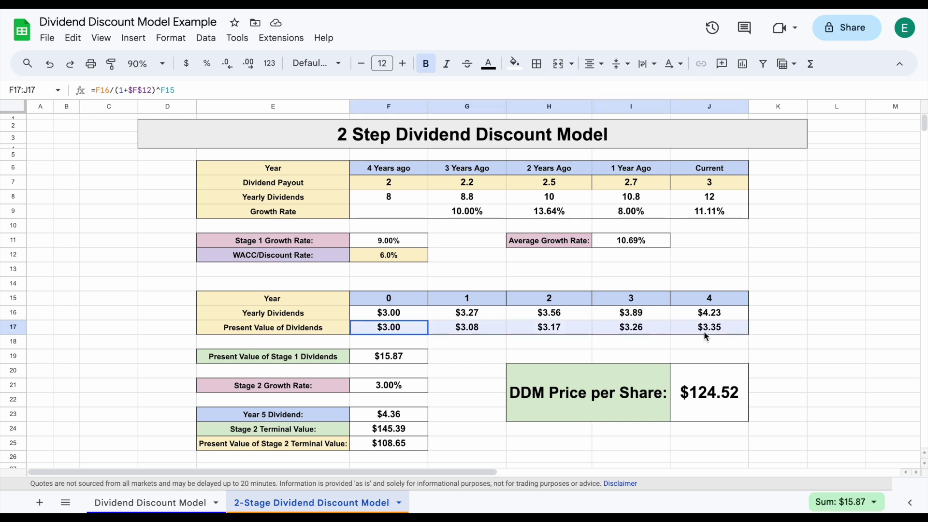
left_click(414, 358)
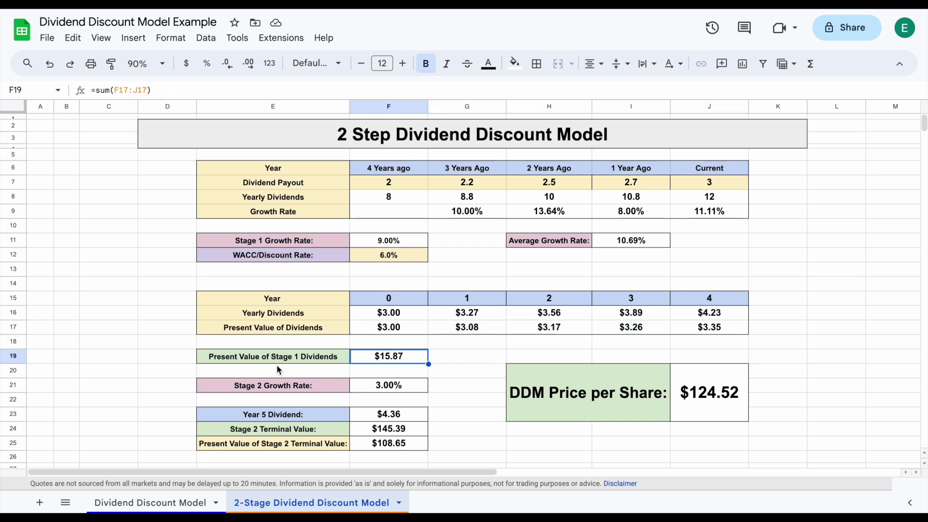
Examine the Present Value of Stage 1 Dividends in F19 and the Stage 2 Growth Rate in F21.
left_click(253, 360)
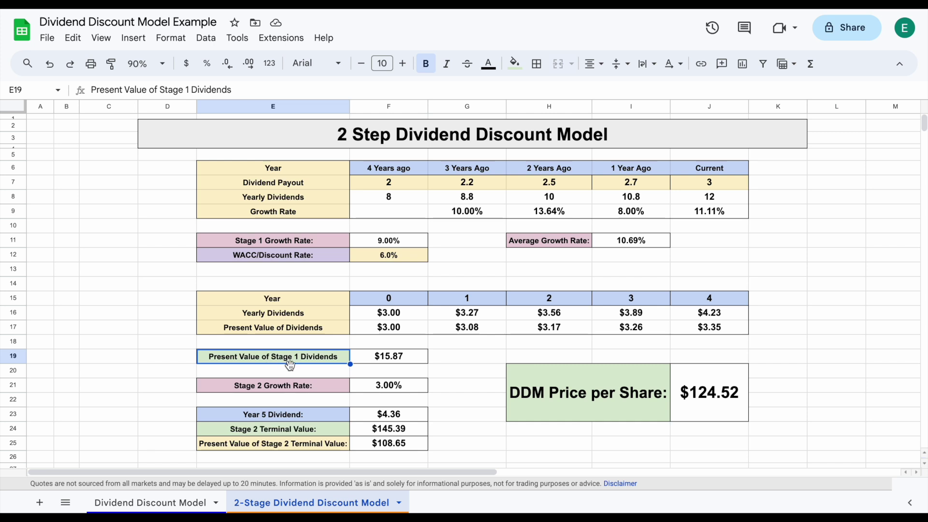
left_click(415, 360)
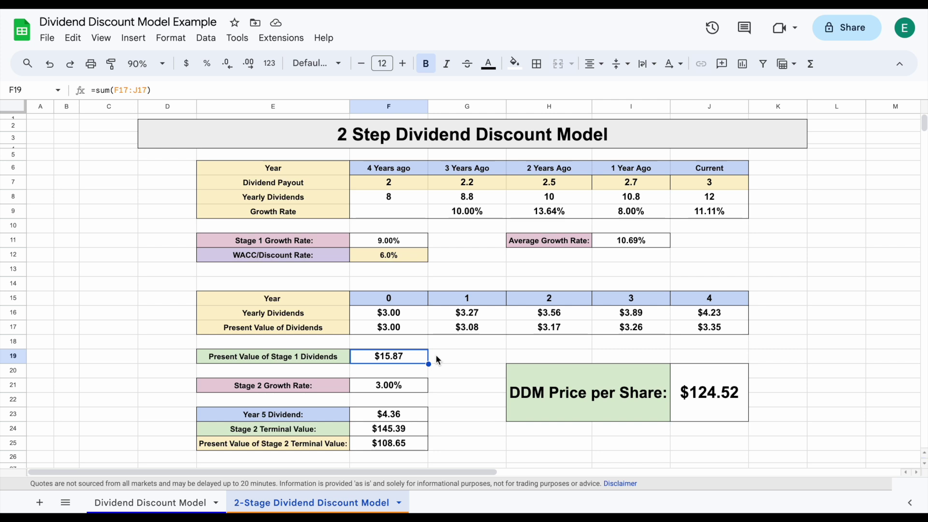
left_click(420, 388)
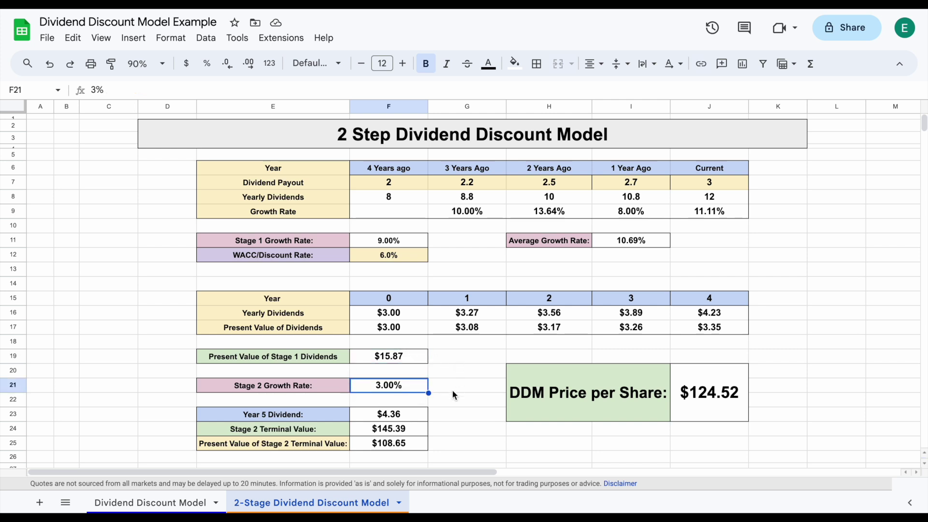
Examine the Year 5 Dividend formula in F23 and its sources, the year 4 dividend in J16 and the Stage 2 Growth Rate in F21.
left_click(327, 419)
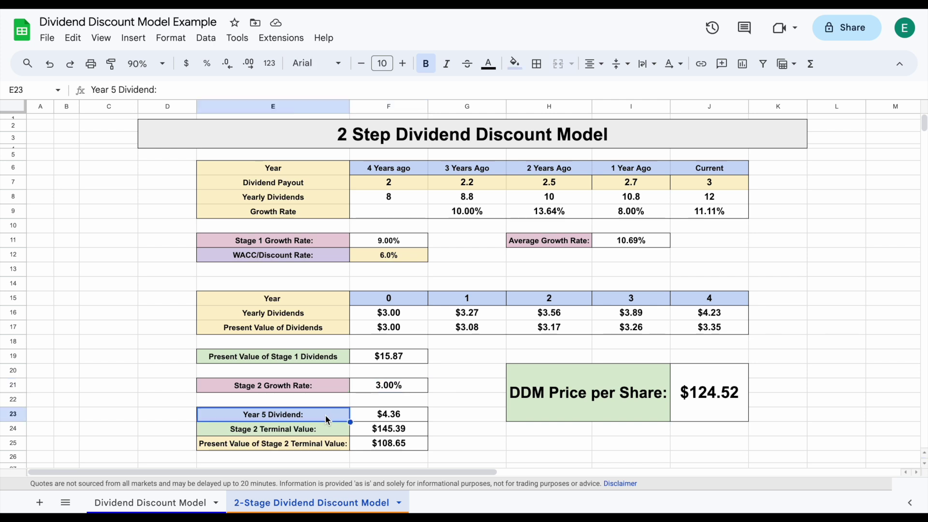
left_click(421, 419)
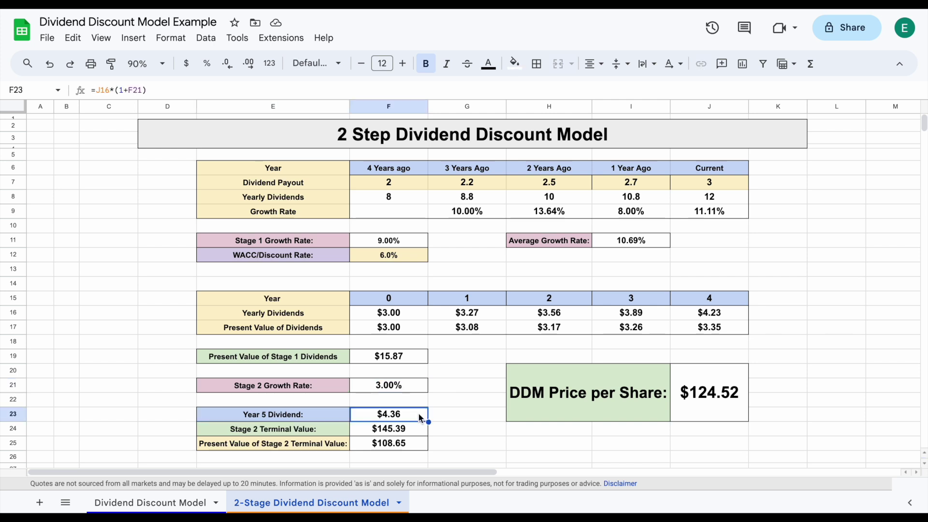
left_click(724, 318)
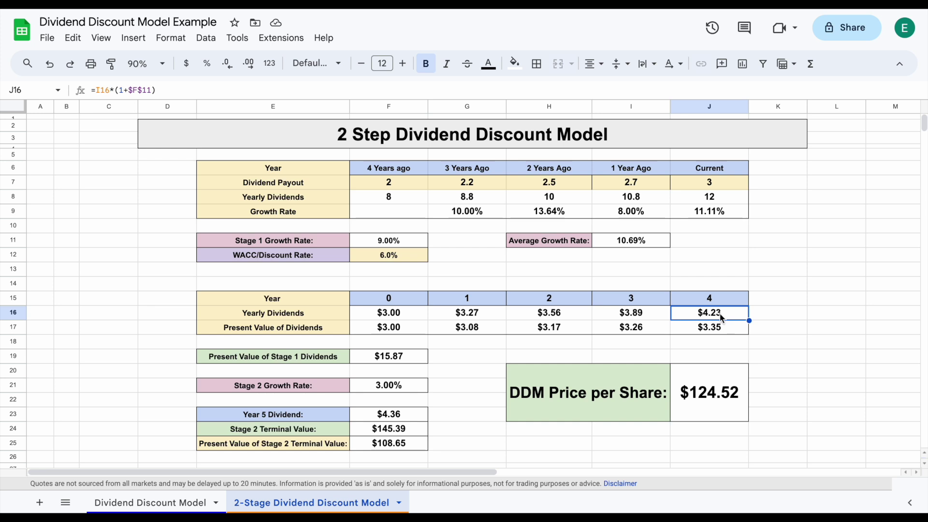
left_click(418, 385)
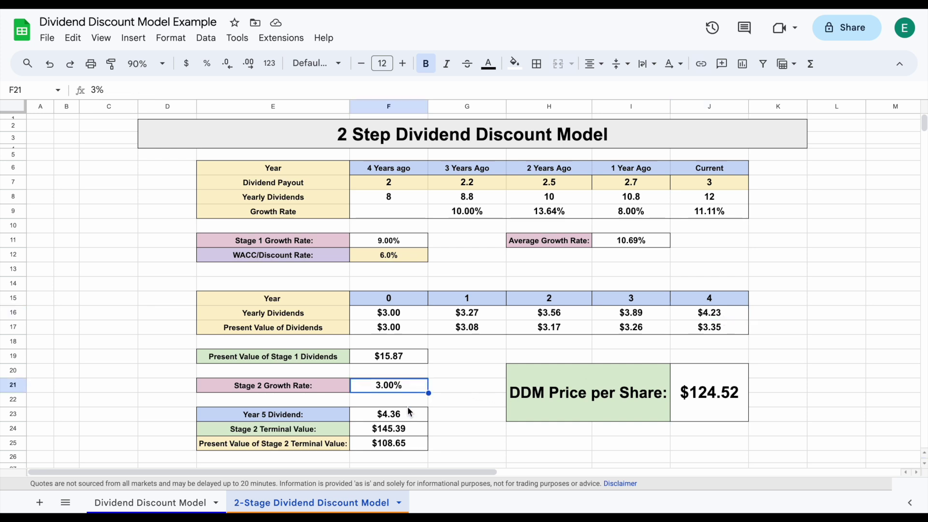
left_click(411, 404)
left_click(405, 418)
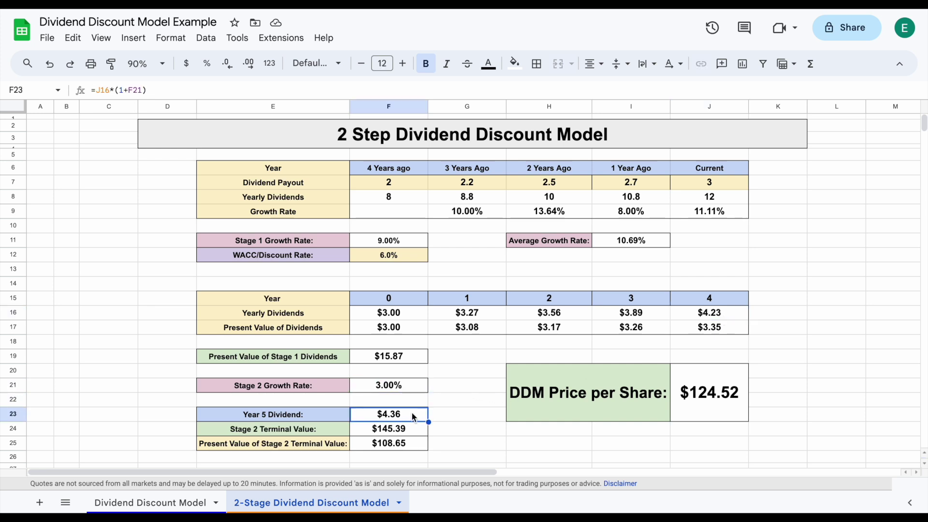
Examine the Stage 2 Terminal Value formula in F24 and the Year 5 Dividend it uses.
left_click(315, 432)
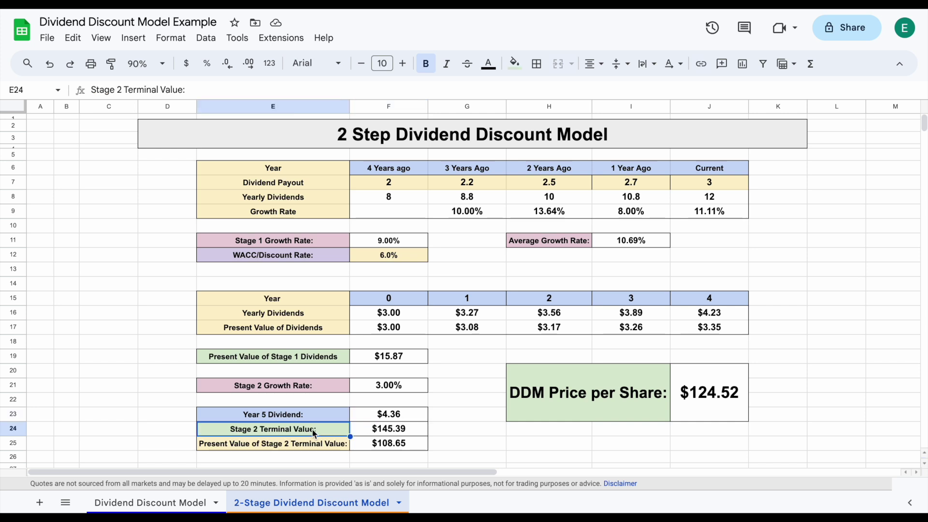
left_click(412, 432)
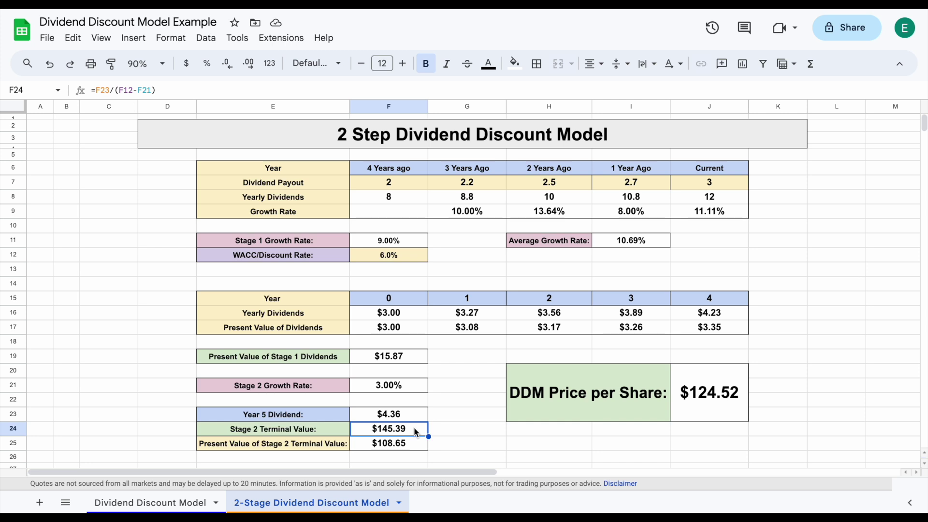
left_click_drag(331, 417, 409, 415)
left_click(411, 415)
left_click(410, 428)
Examine the Present Value of Stage 2 Terminal Value formula in F25, including its exponent, and review the stage 2 results in F23:F25.
left_click(331, 447)
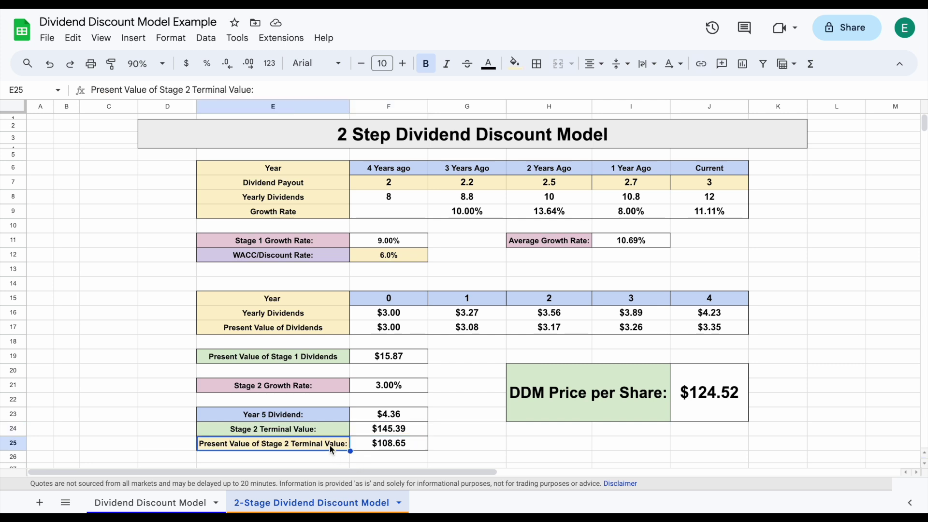
left_click(398, 442)
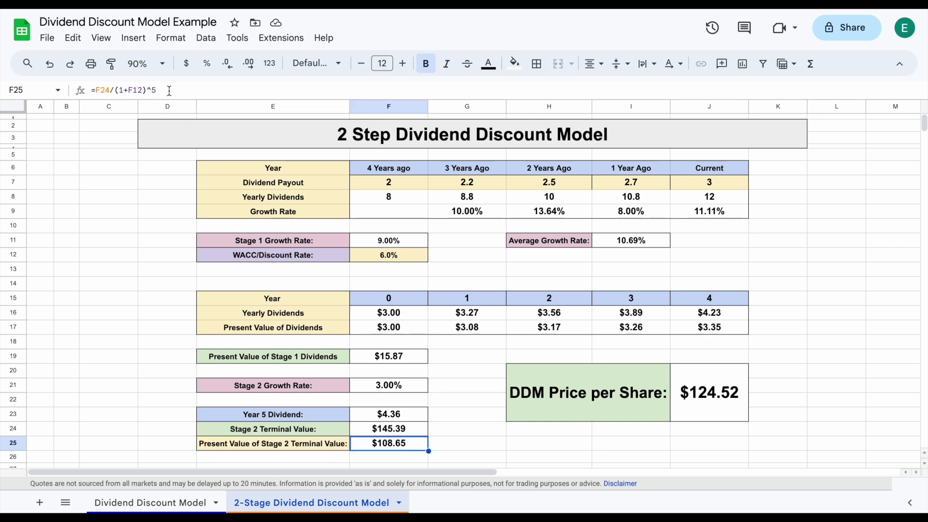
double_click(153, 91)
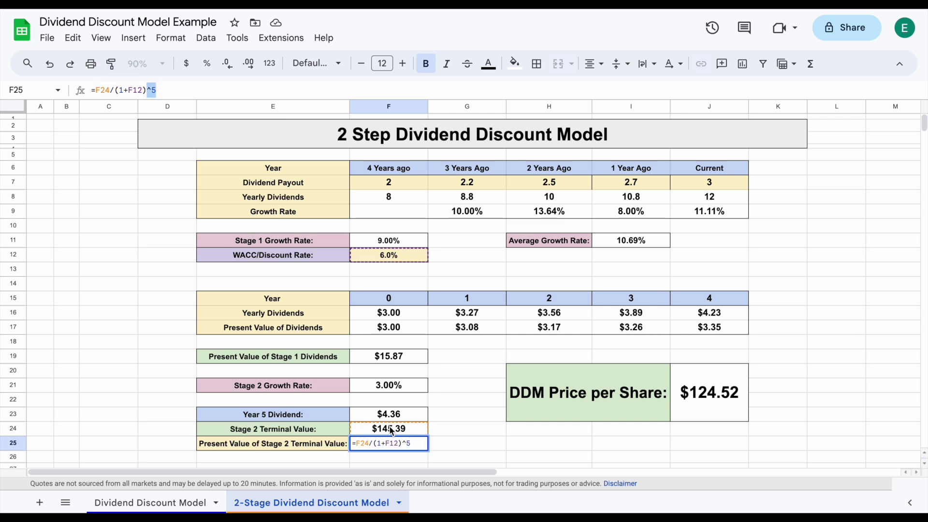
key("Return")
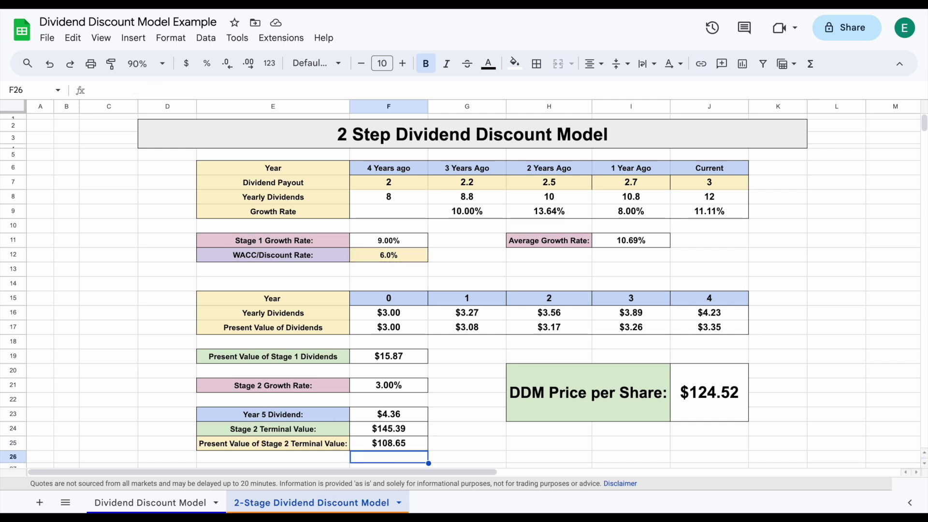
left_click(409, 413)
left_click_drag(409, 415, 407, 449)
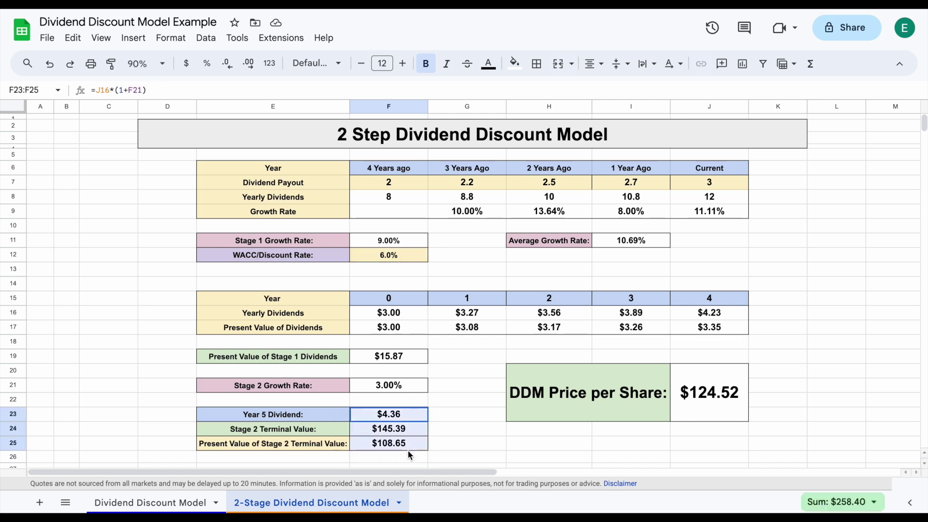
Examine the DDM Price per Share formula in J20 and the two stage present values that it adds together.
left_click(599, 411)
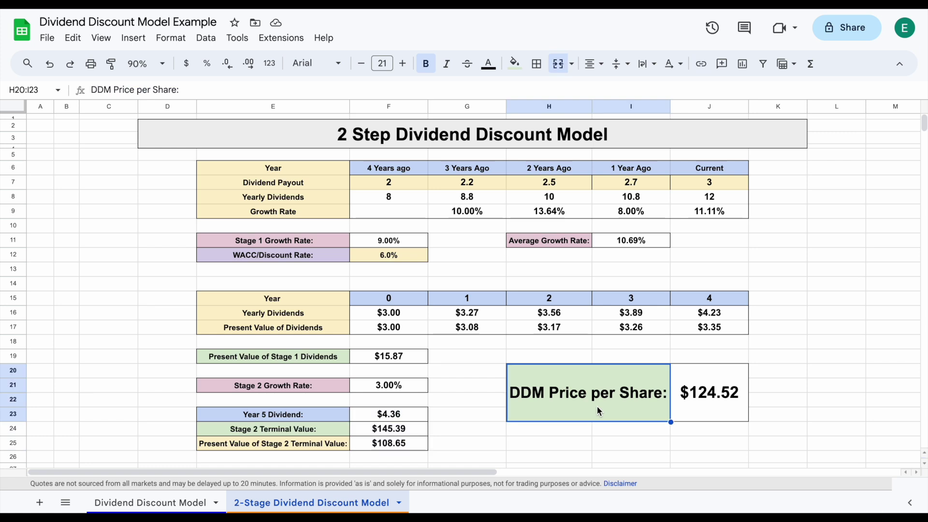
left_click(735, 408)
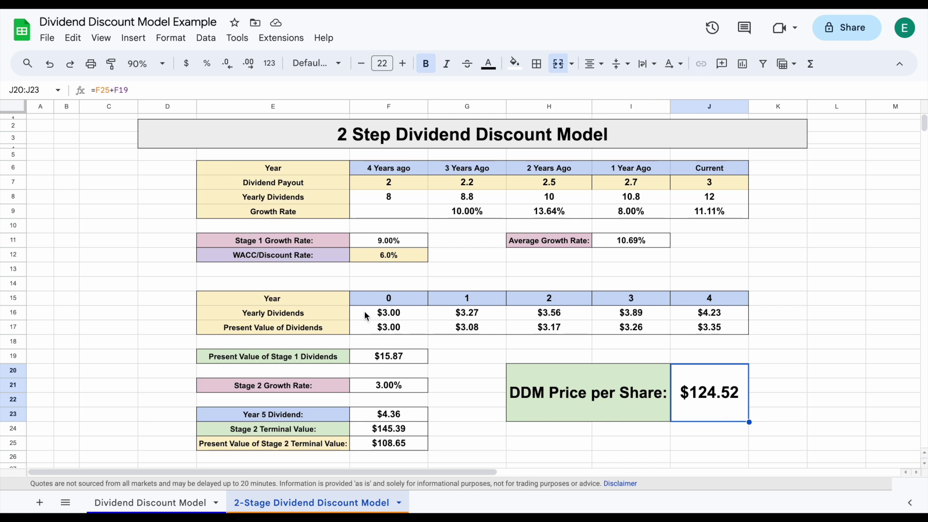
left_click(413, 442)
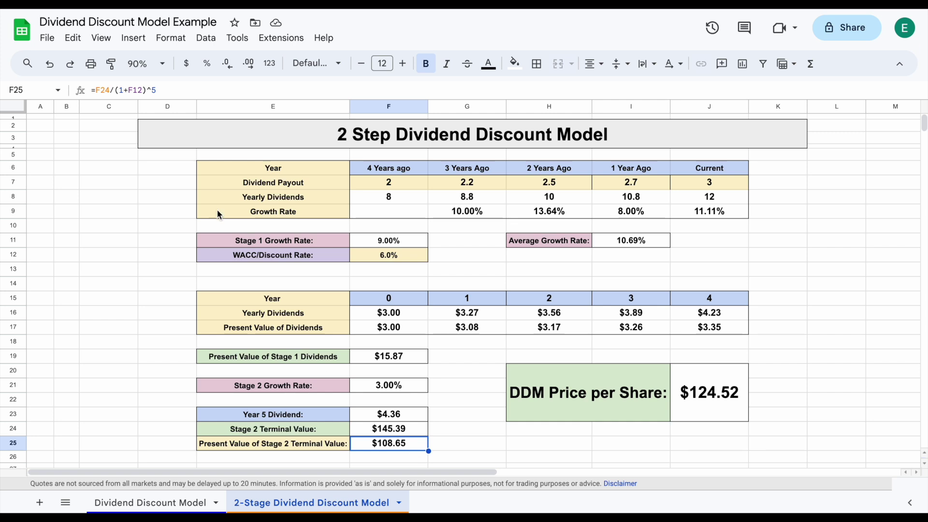
left_click(684, 406)
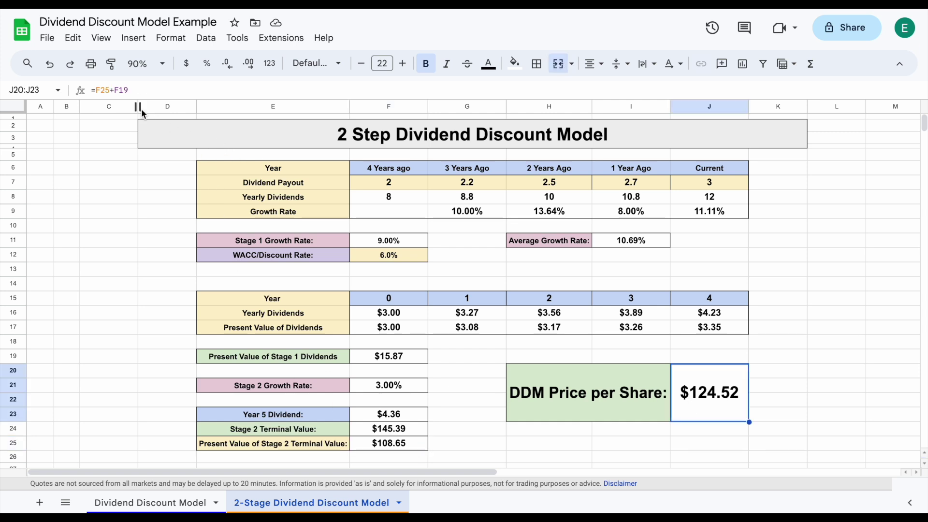
left_click(328, 359)
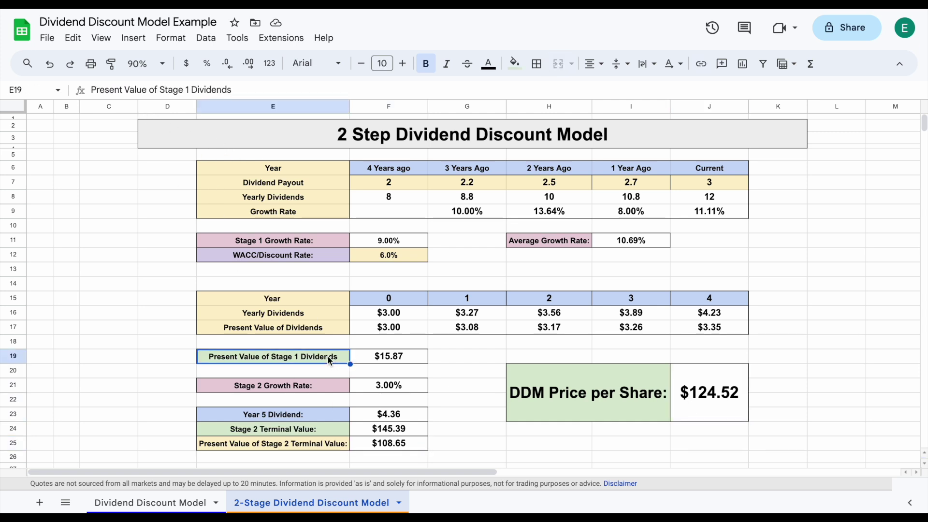
left_click(693, 411)
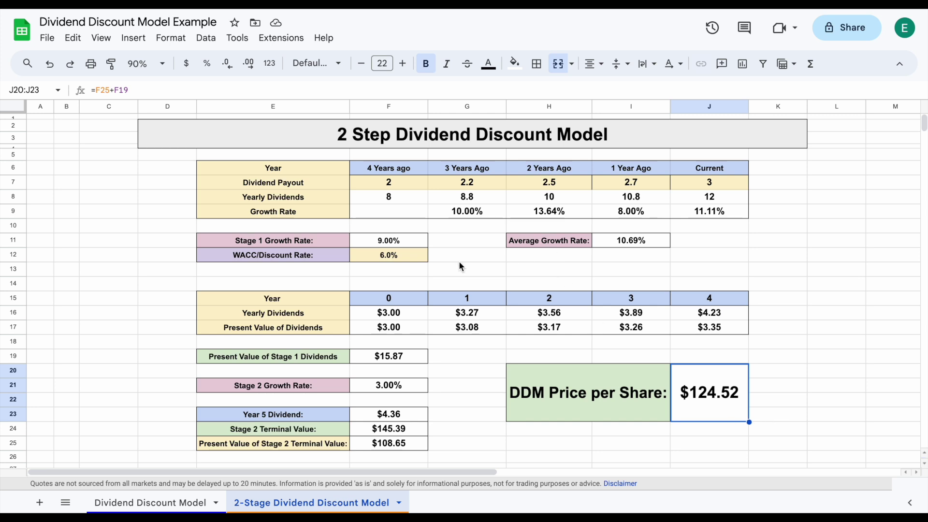
Compare the Stage 1 Growth Rate in row 11 with the Stage 2 Growth Rate in row 21.
left_click_drag(318, 238, 378, 242)
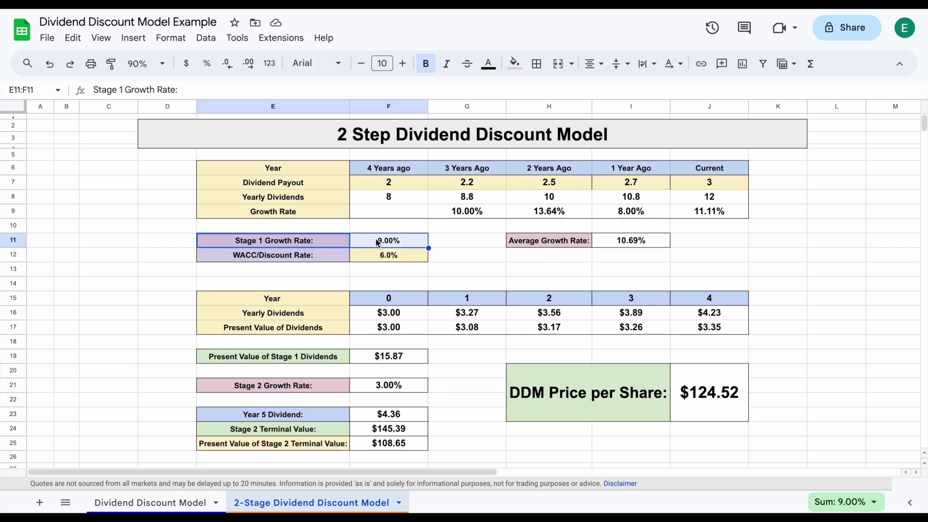
left_click_drag(329, 381, 411, 388)
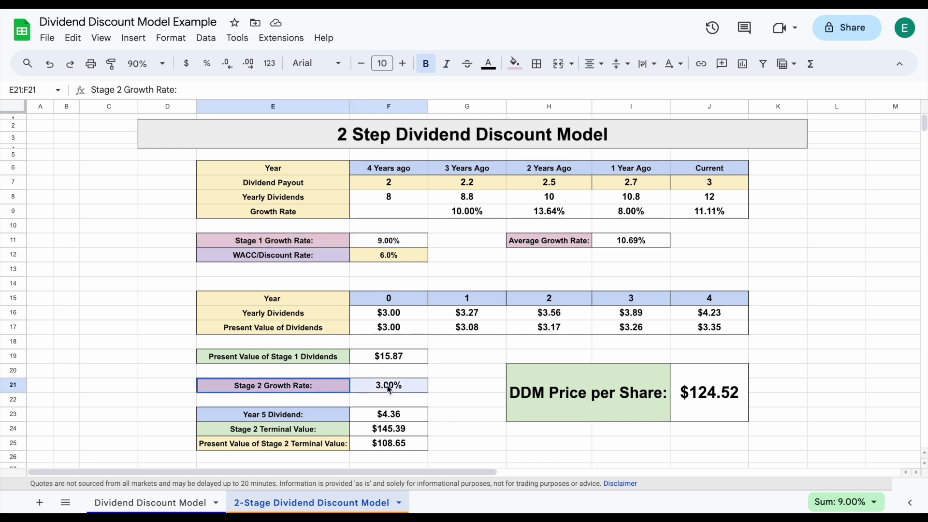
left_click(411, 389)
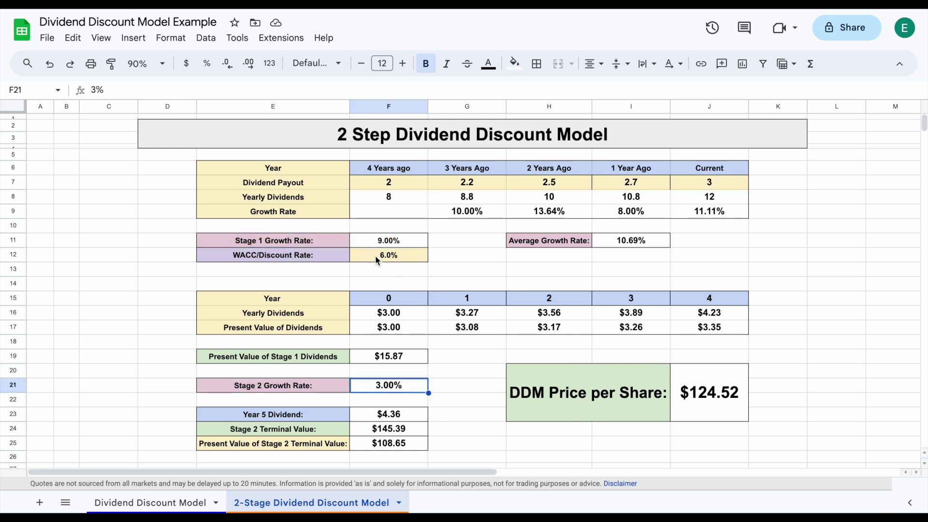
left_click_drag(340, 245, 375, 240)
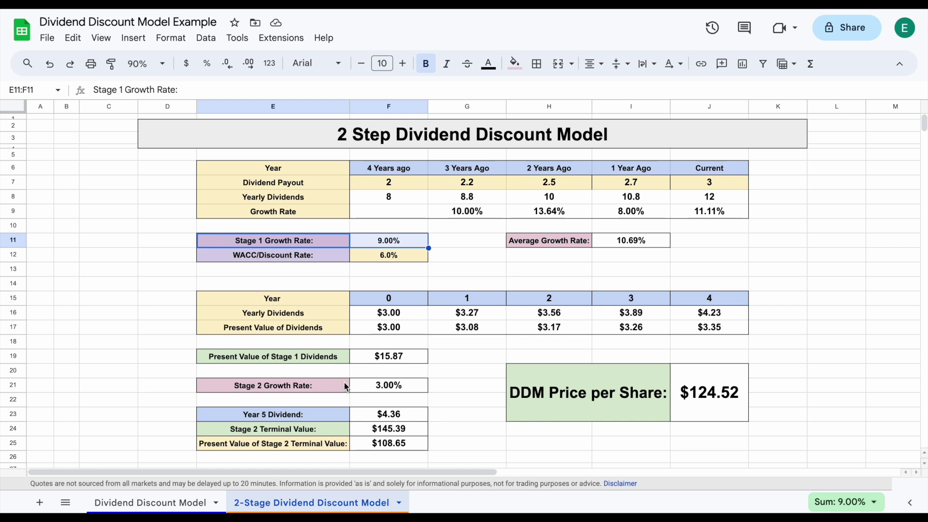
left_click(322, 389)
left_click_drag(322, 389, 404, 384)
left_click(422, 389)
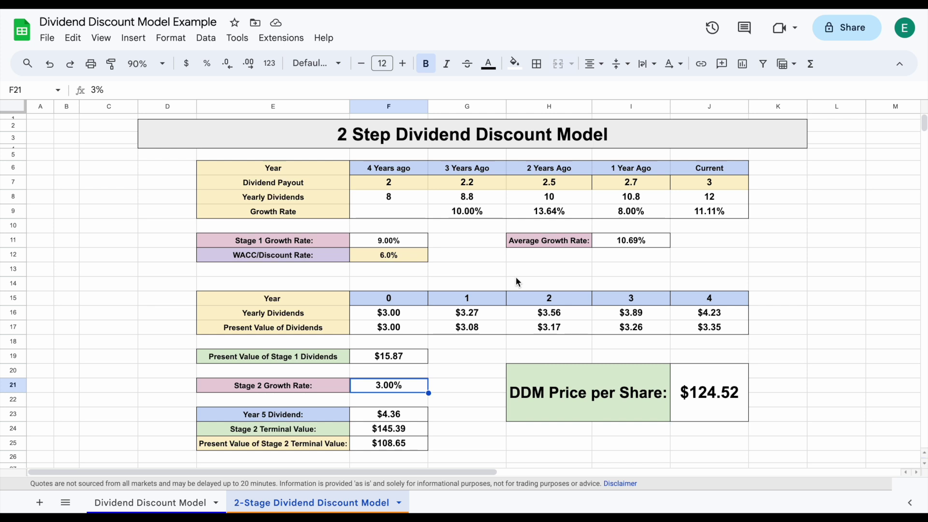
left_click(338, 244)
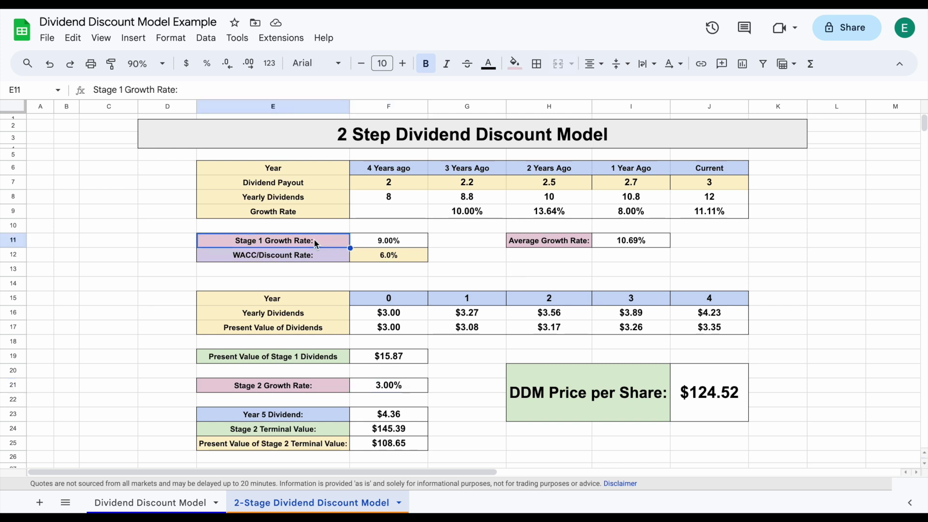
left_click_drag(319, 242, 392, 246)
left_click(394, 244)
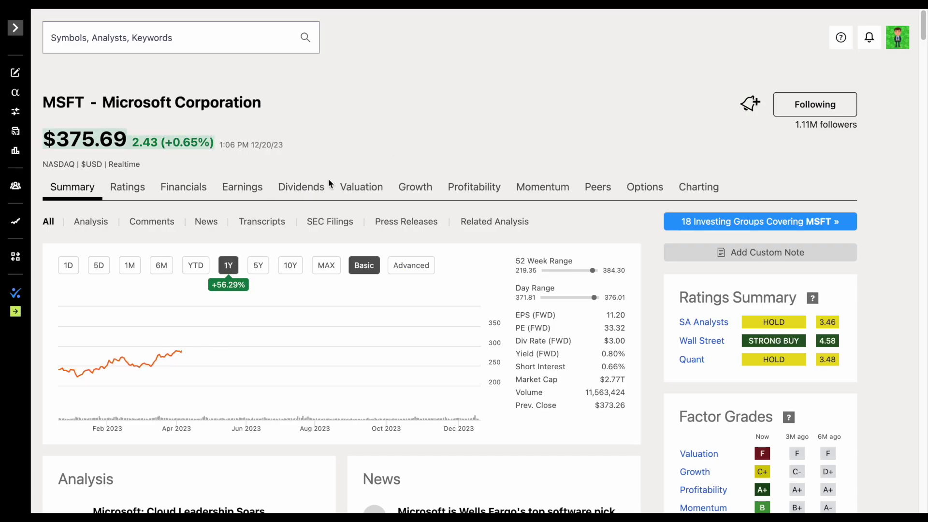
On the MSFT page of Seeking Alpha, examine Microsoft's Dividend History and its Dividend Safety grades.
left_click(320, 187)
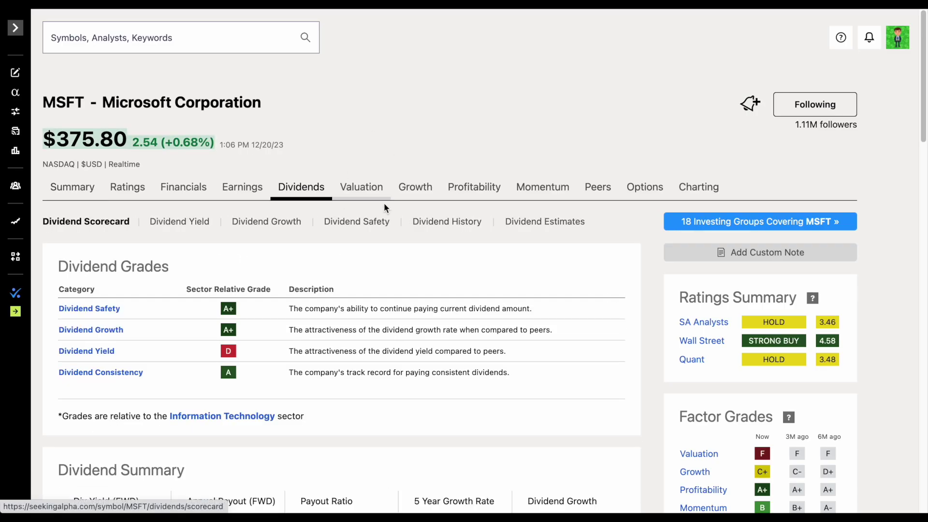
left_click(461, 223)
scroll(412, 293, "down", 4)
scroll(412, 295, "up", 2)
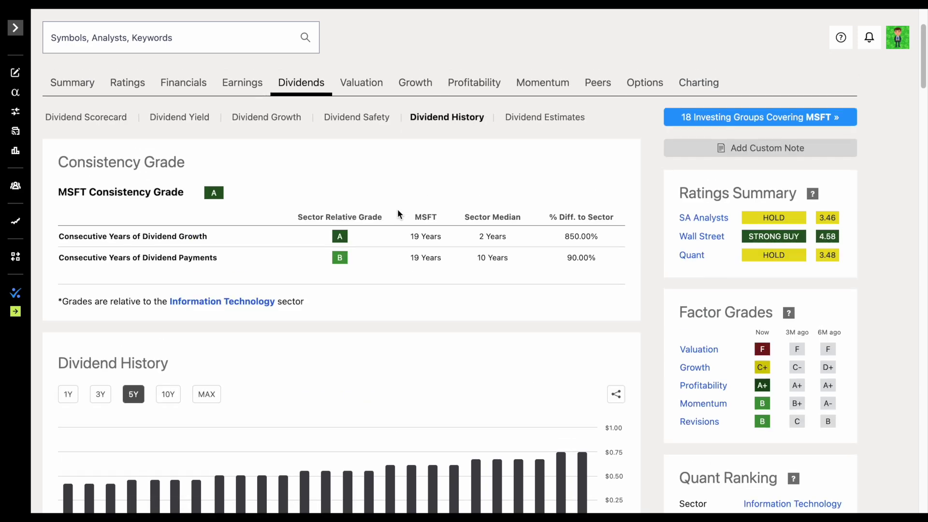
left_click(356, 118)
scroll(398, 283, "down", 2)
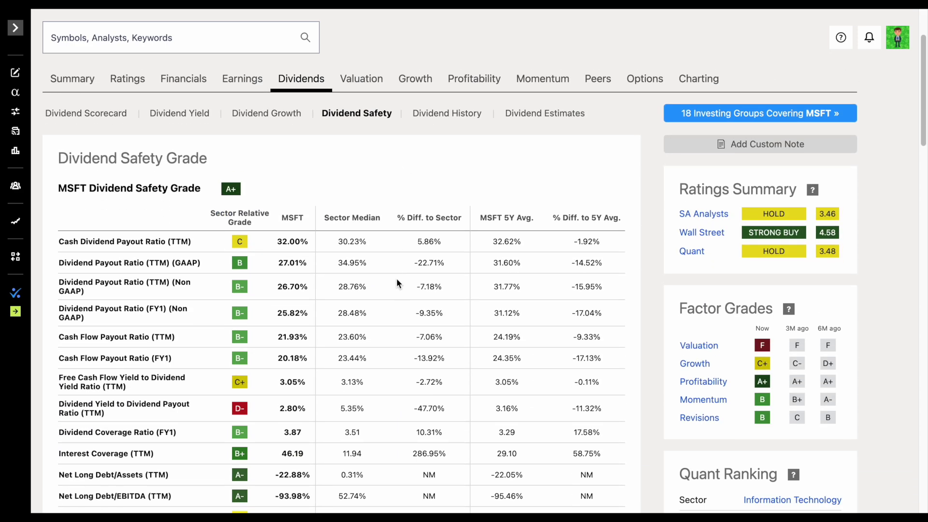